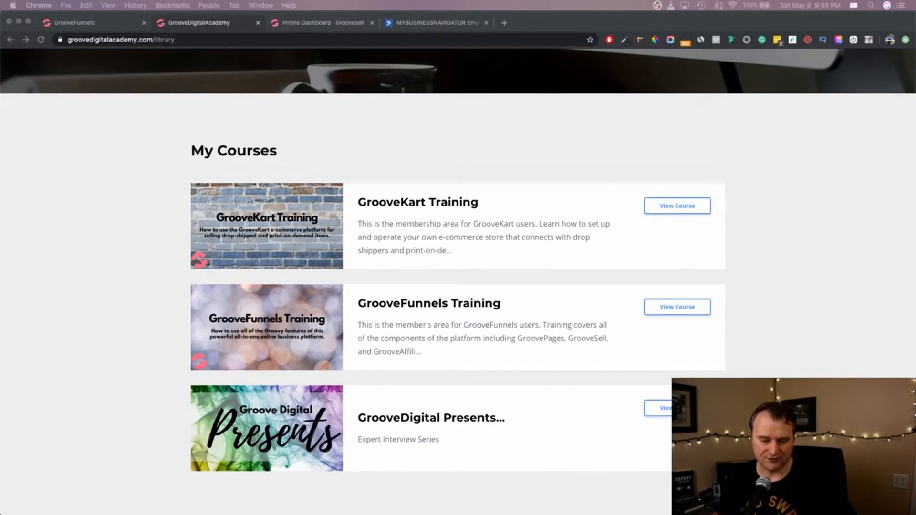
- Open GrooveDigital Presents, then go back to the library and open the GrooveFunnels Training course
click(677, 408)
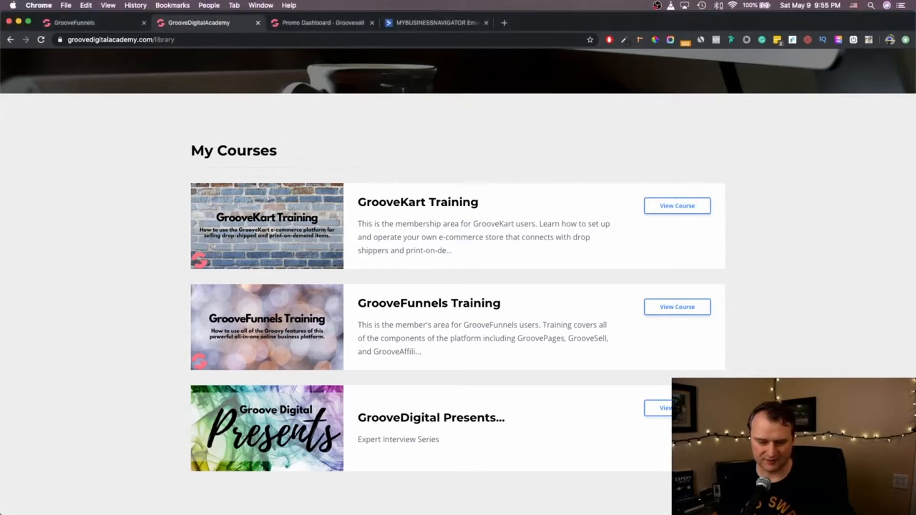
click(677, 408)
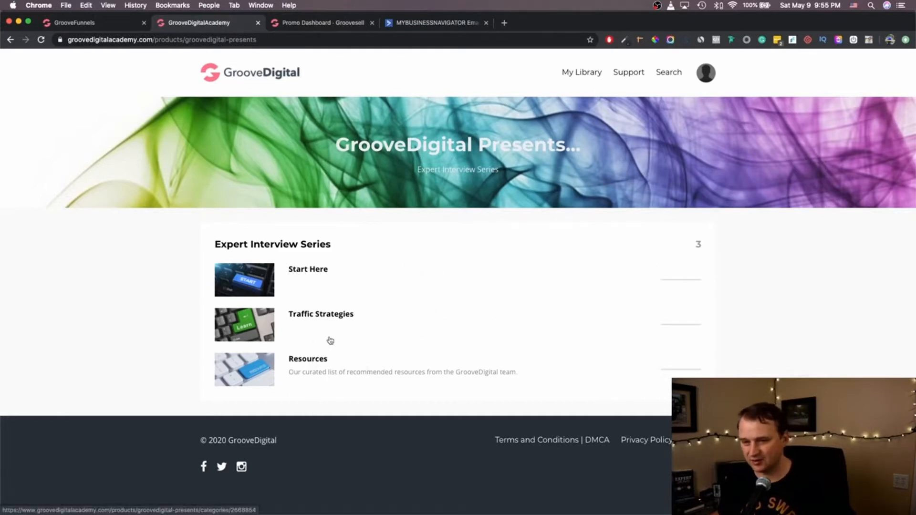
scroll(330, 325, left, 5)
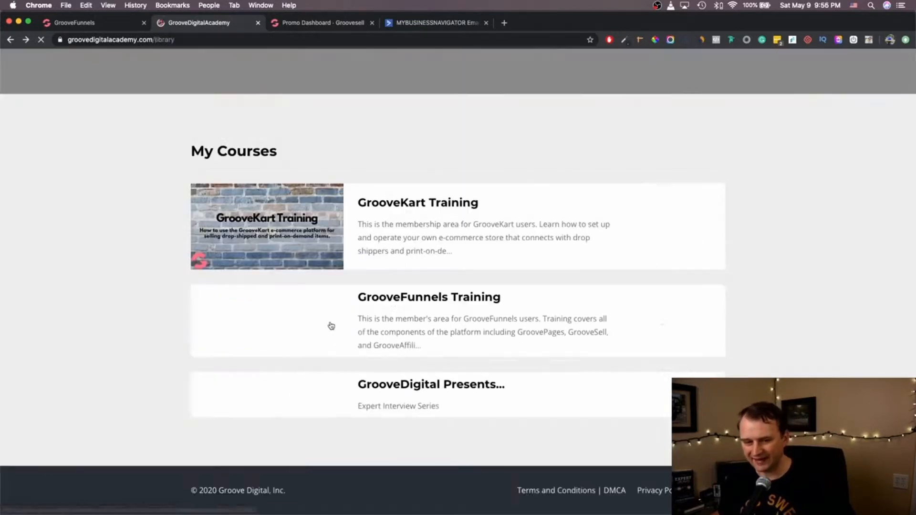
click(673, 309)
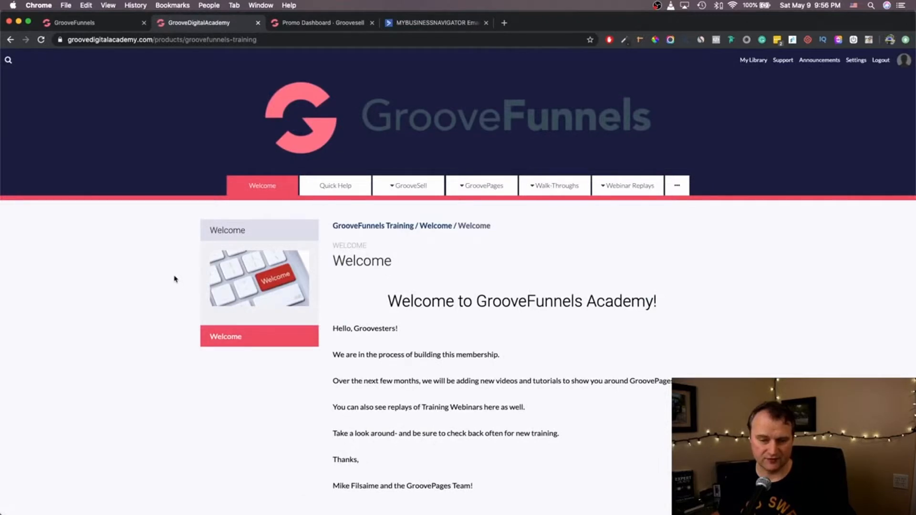
mouse_move(409, 186)
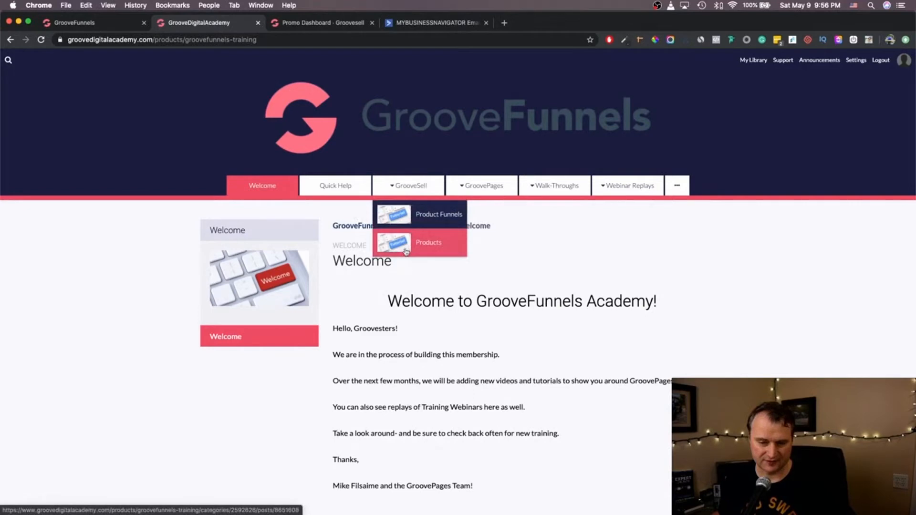
mouse_move(466, 192)
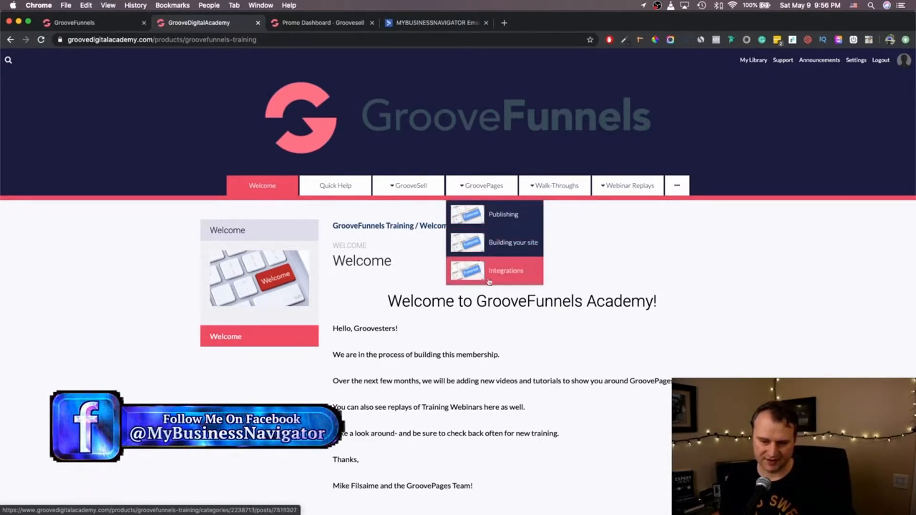
mouse_move(627, 186)
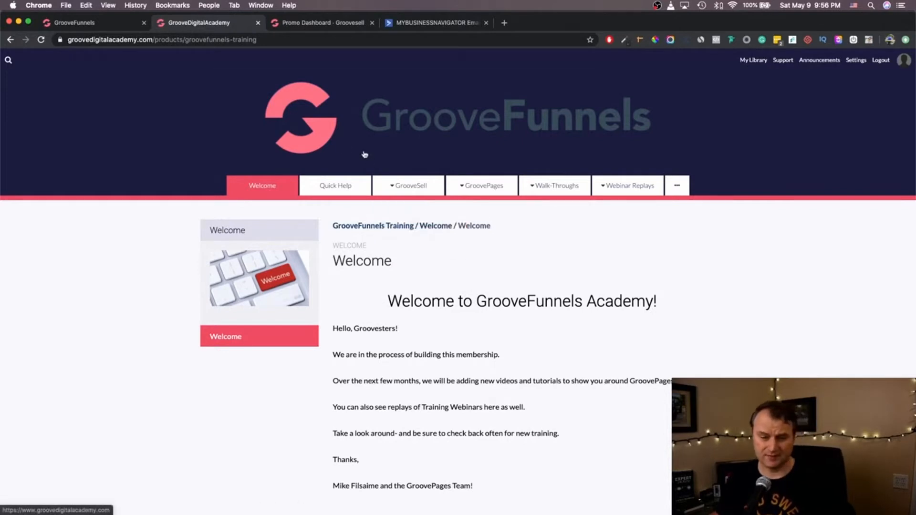
- Switch to the GrooveFunnels dashboard tab, scroll to its top and open the account options menu
click(104, 27)
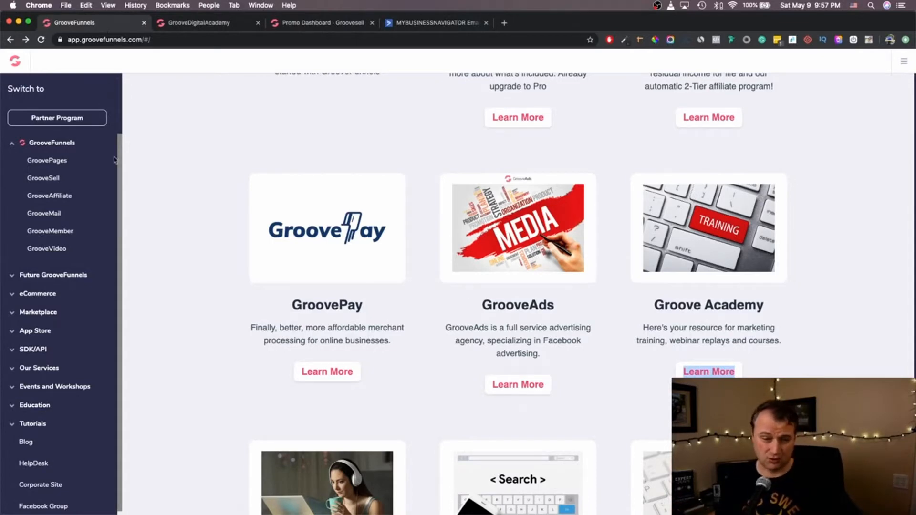
scroll(334, 179, up, 5)
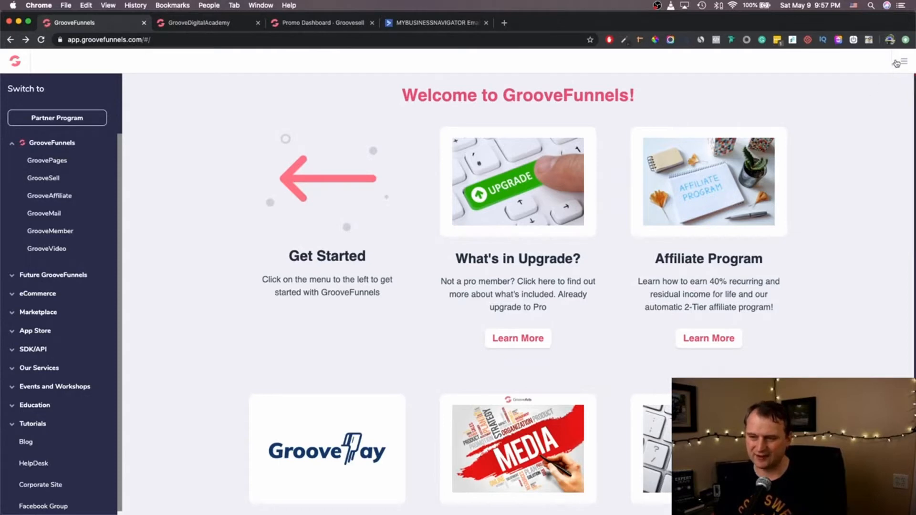
click(904, 61)
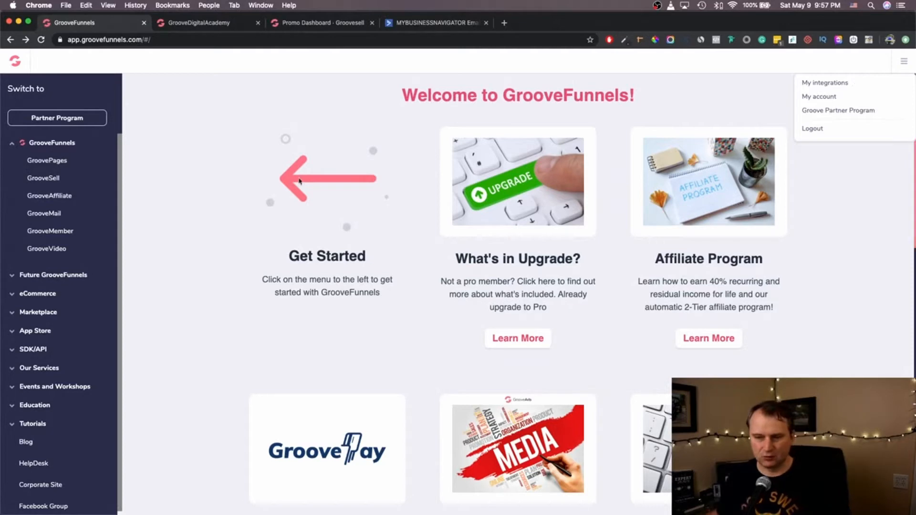
- Browse the GrooveMail page, then return to the GrooveFunnels home dashboard via the logo
click(38, 215)
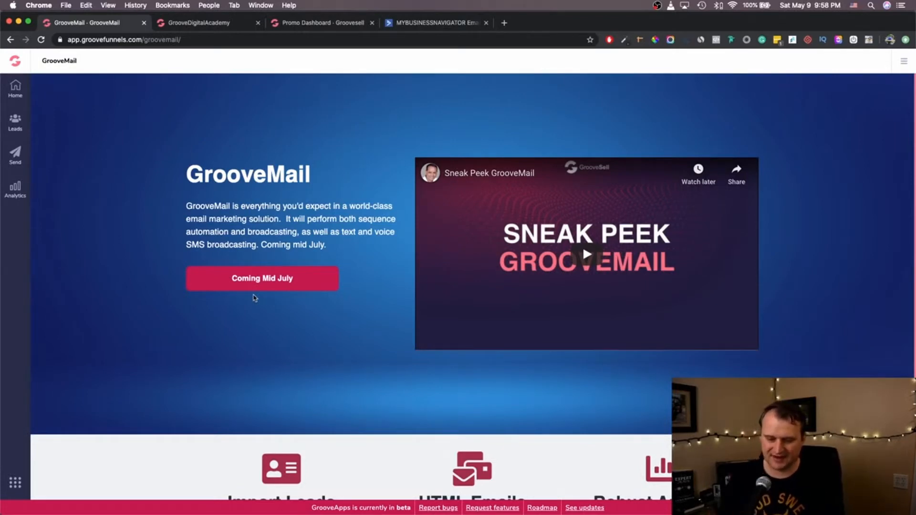
scroll(255, 298, down, 3)
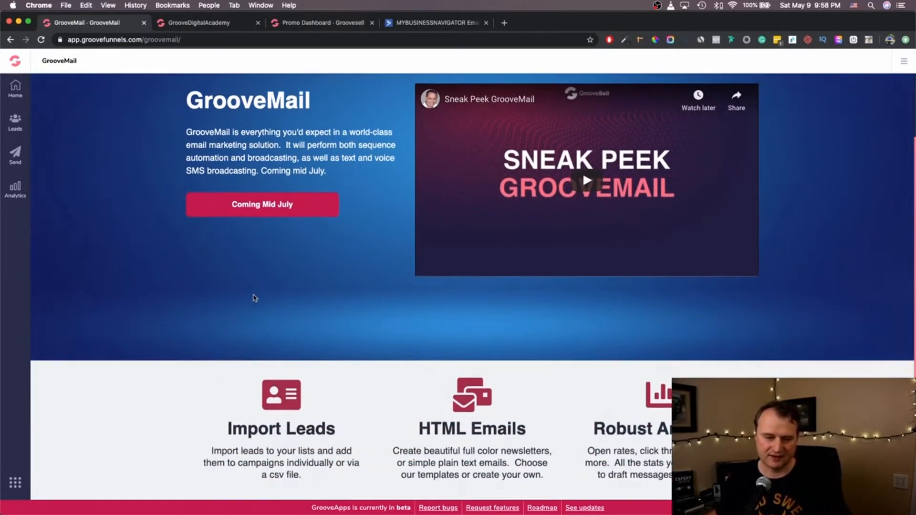
scroll(262, 248, up, 3)
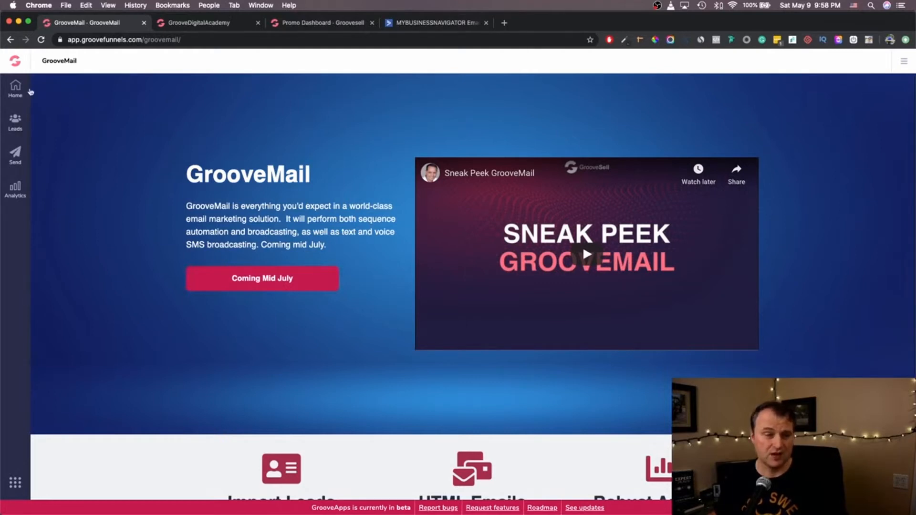
click(16, 65)
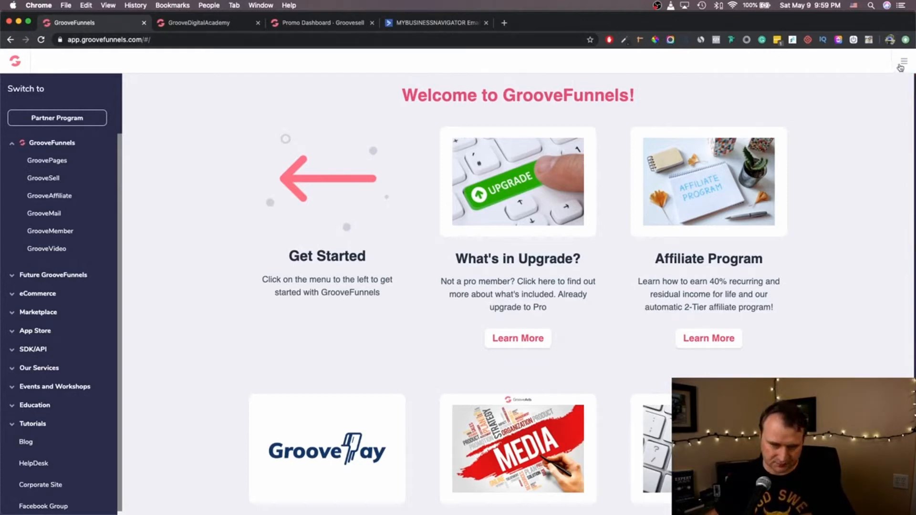
- Go to My integrations from the account menu to view the 'MBN - Active Campaign' integration
click(901, 67)
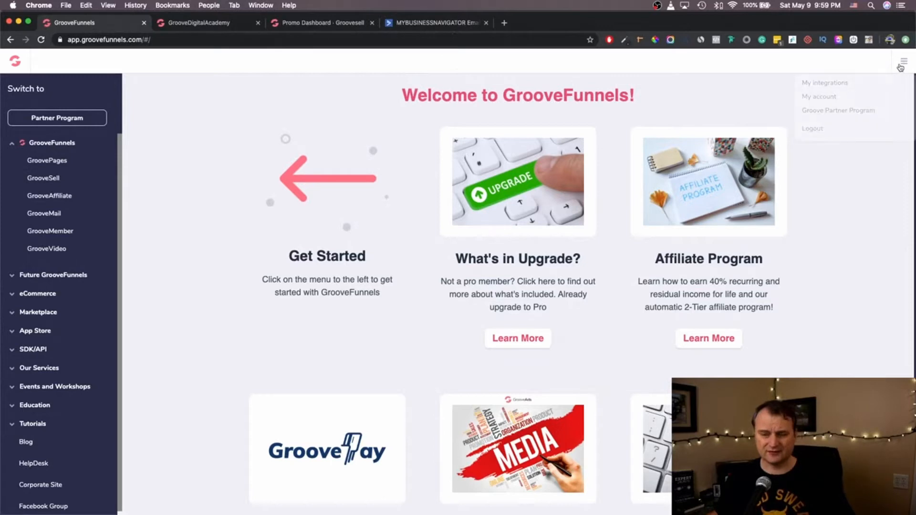
click(841, 64)
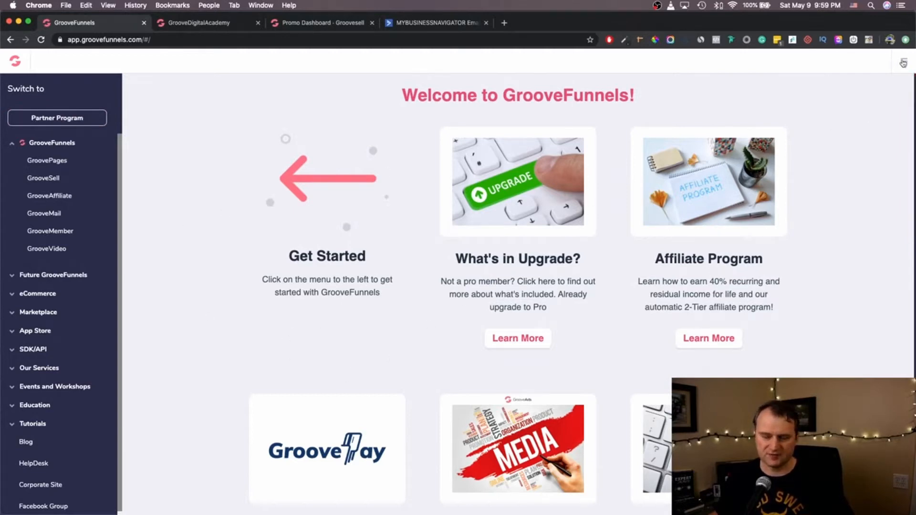
click(905, 68)
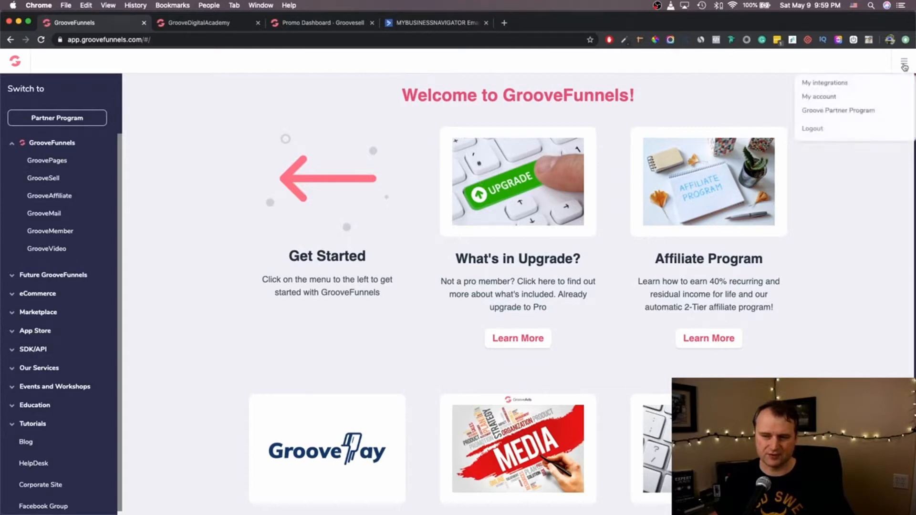
click(830, 88)
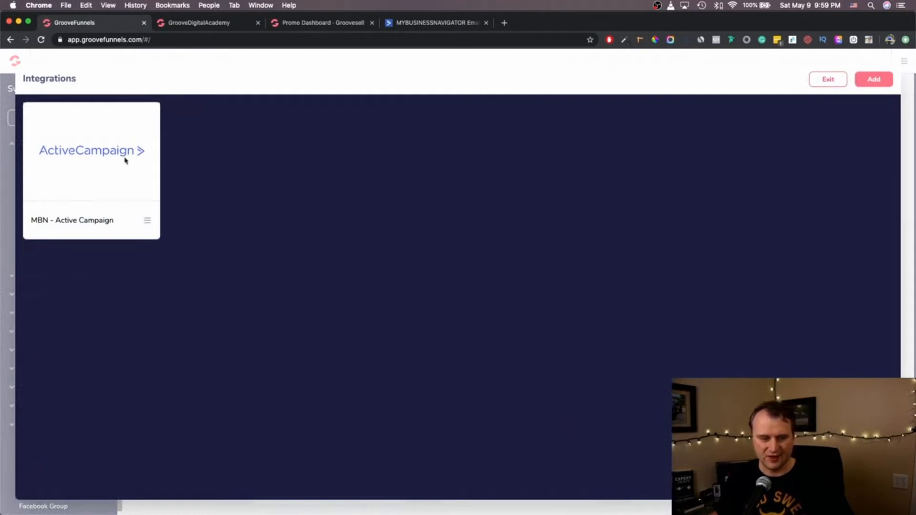
- Add a new integration, trying AWeber, CampaignMonitor and GoToWebinar before settling on ActiveCampaign
click(890, 85)
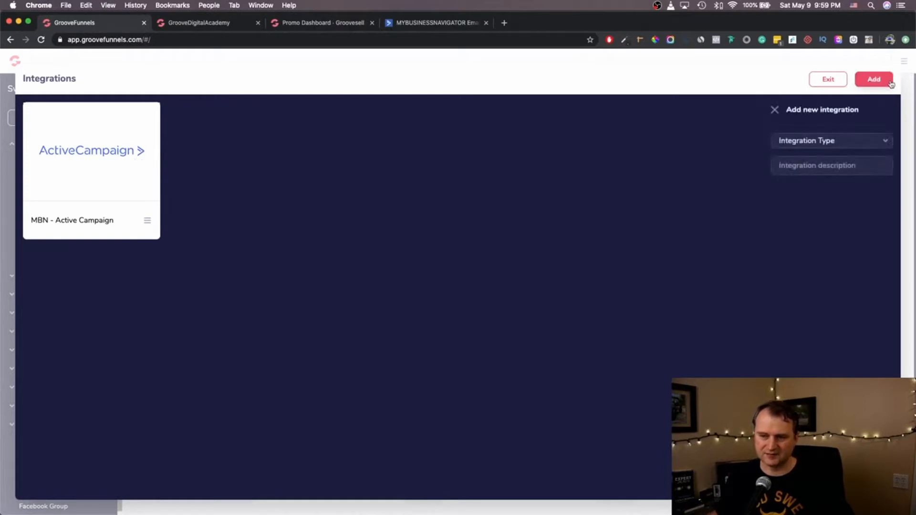
click(862, 148)
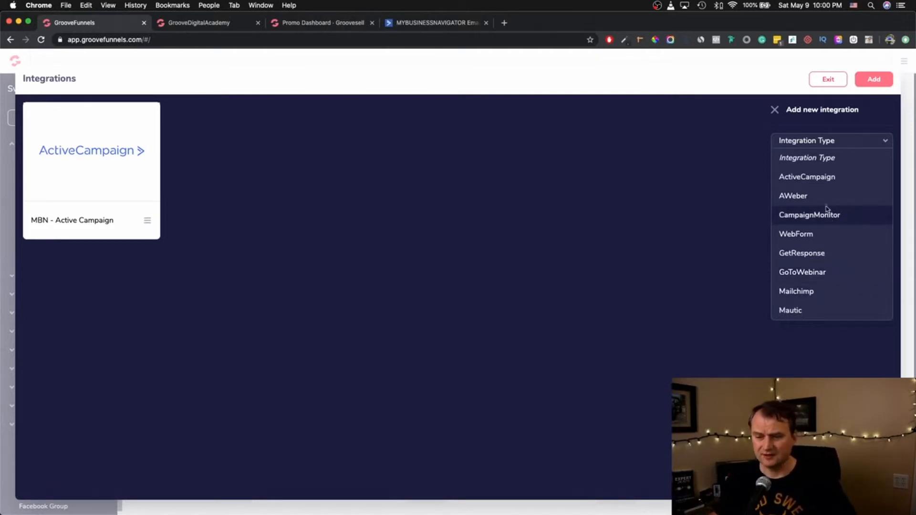
click(811, 196)
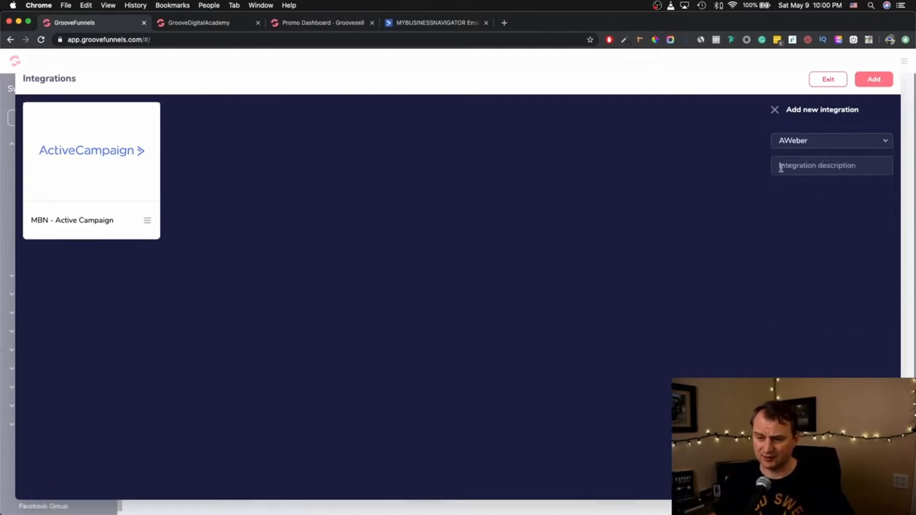
click(889, 141)
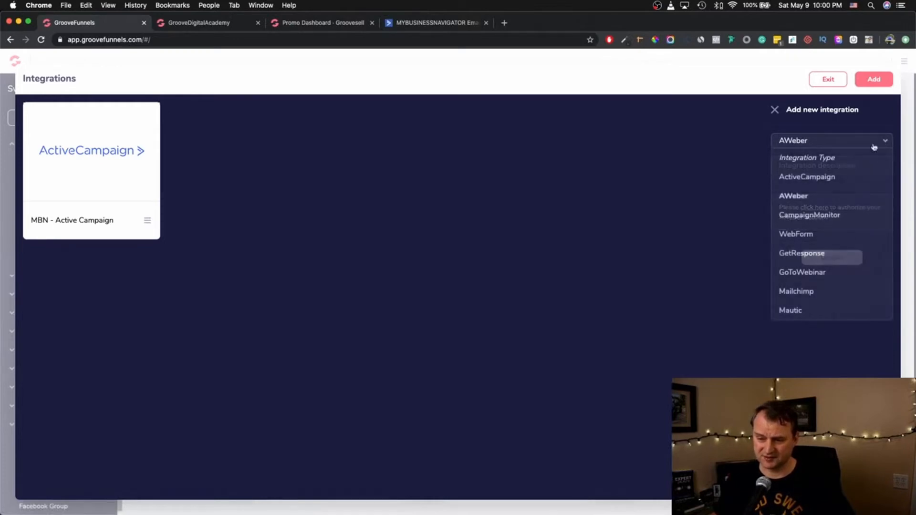
click(818, 217)
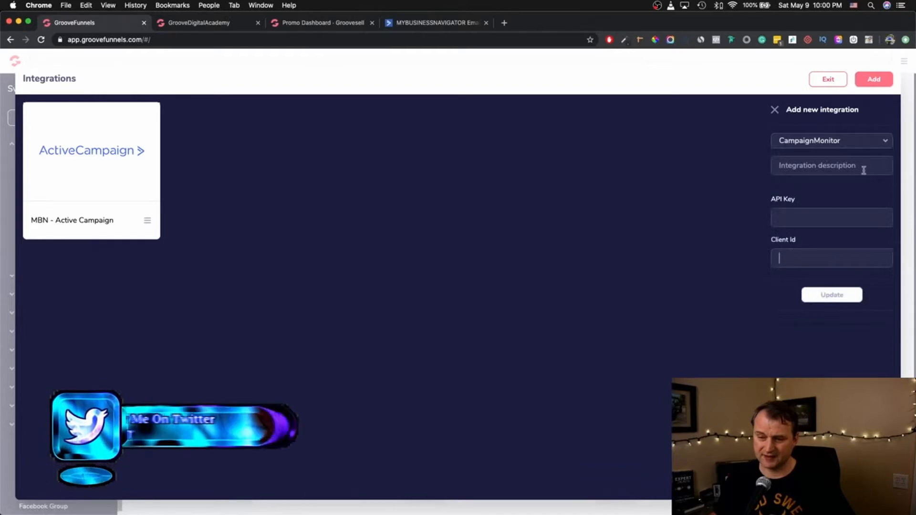
click(872, 143)
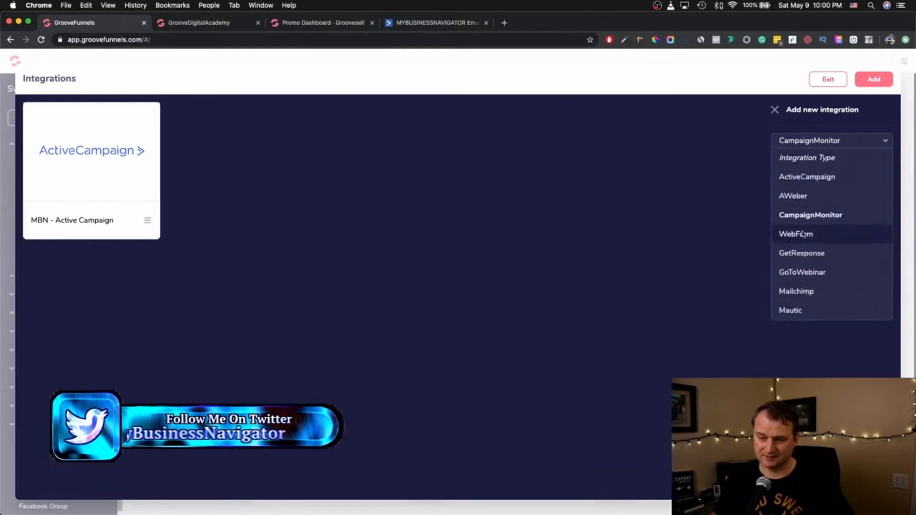
click(802, 273)
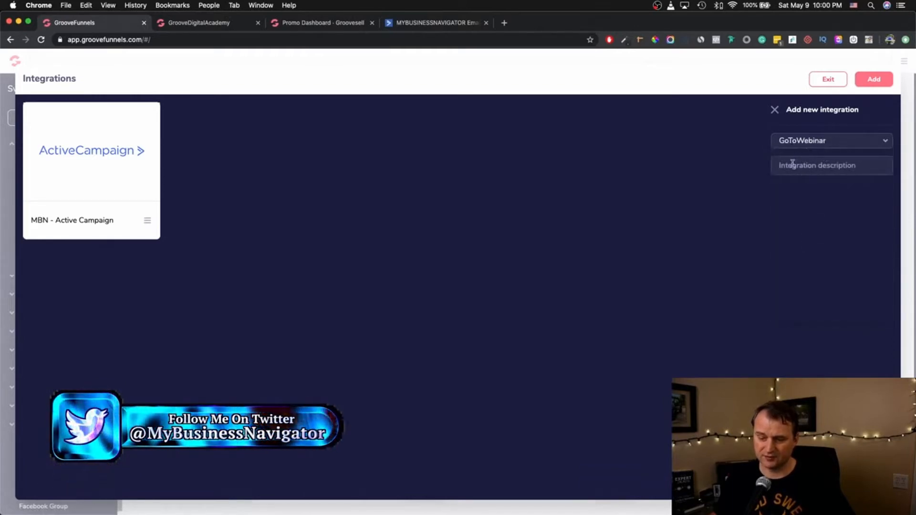
click(887, 142)
click(833, 177)
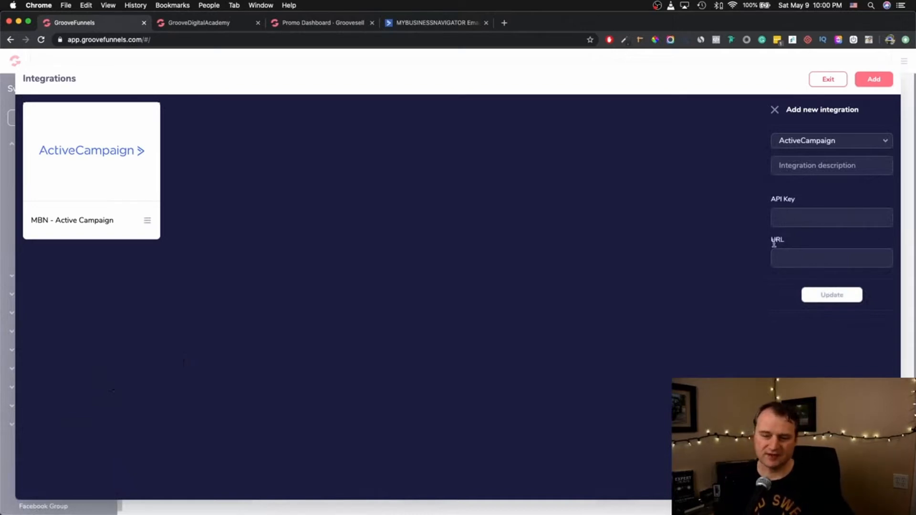
- Open ActiveCampaign Settings > Developer to view the API URL and key
click(430, 24)
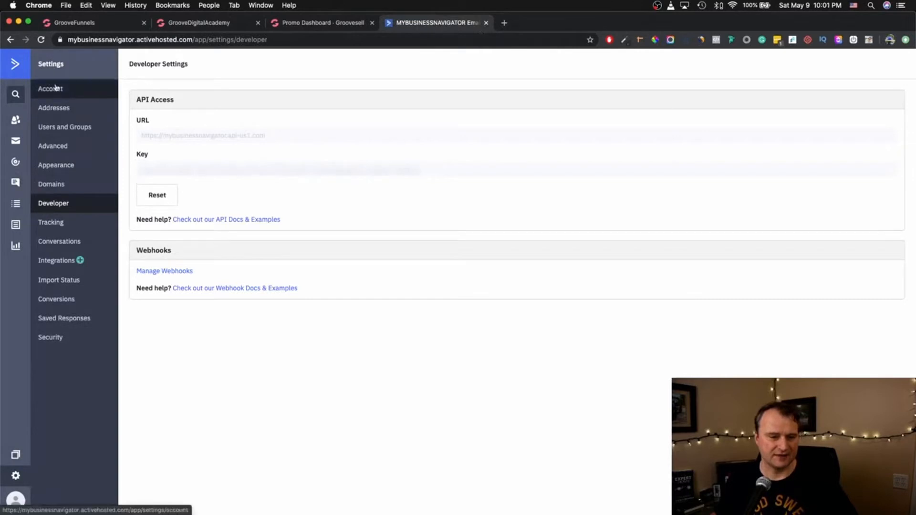
click(16, 479)
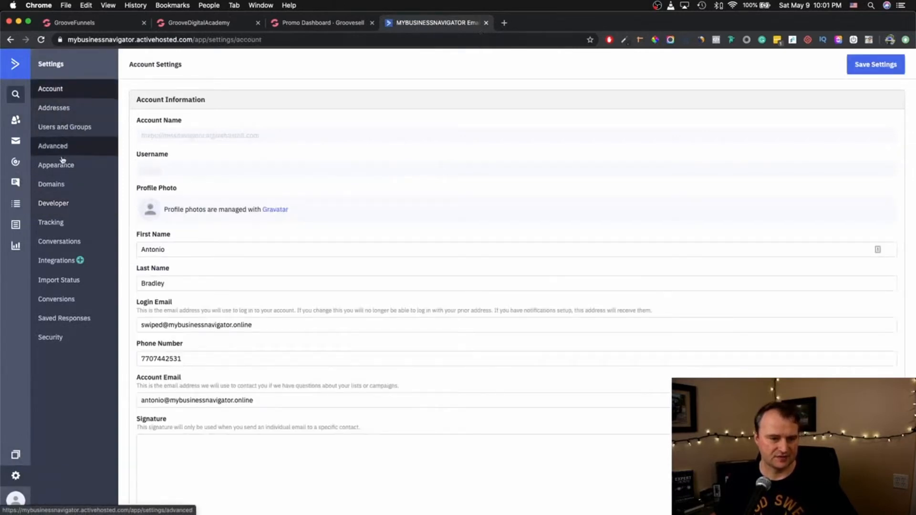
click(60, 207)
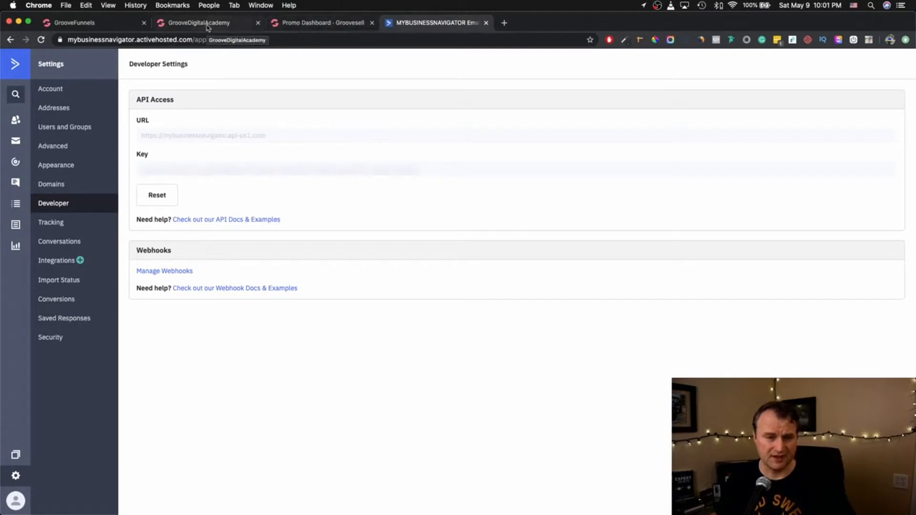
- Select the ActiveCampaign API key, focus the GrooveFunnels API fields, then exit Integrations unsaved
click(88, 26)
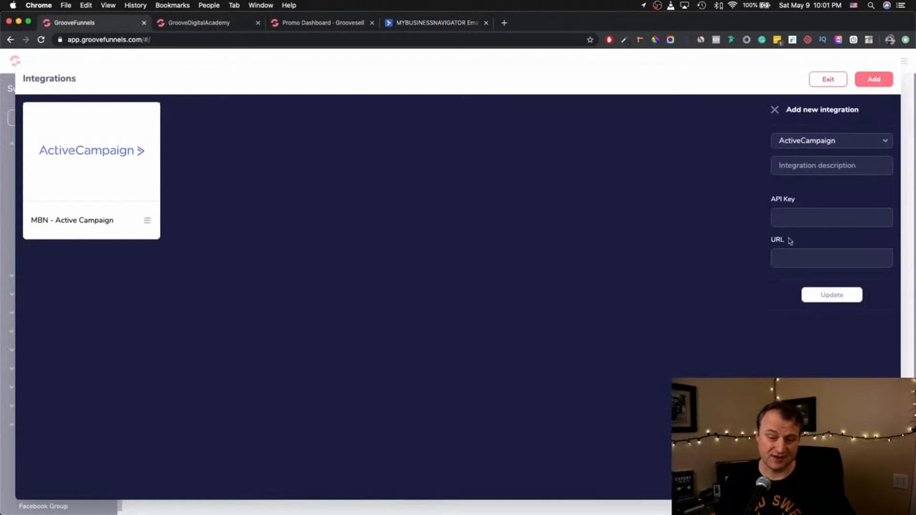
click(431, 24)
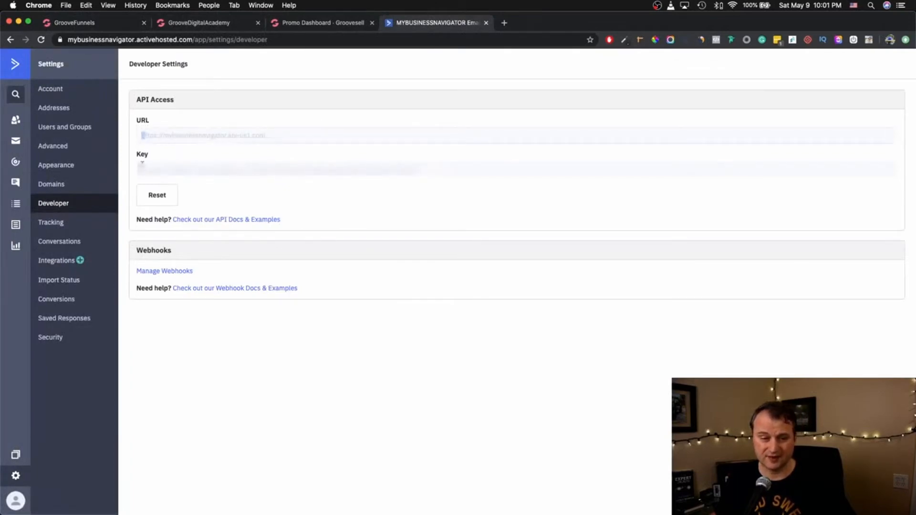
drag(141, 170, 457, 165)
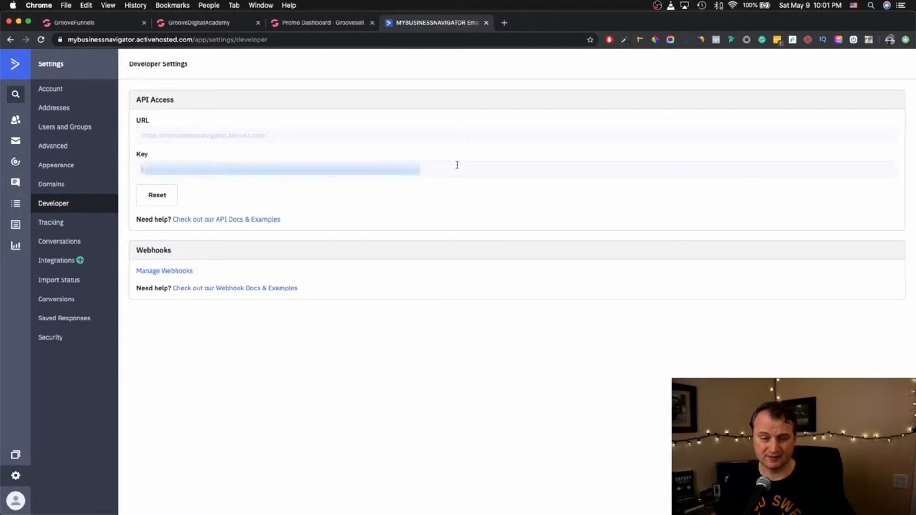
click(95, 22)
click(799, 253)
click(802, 215)
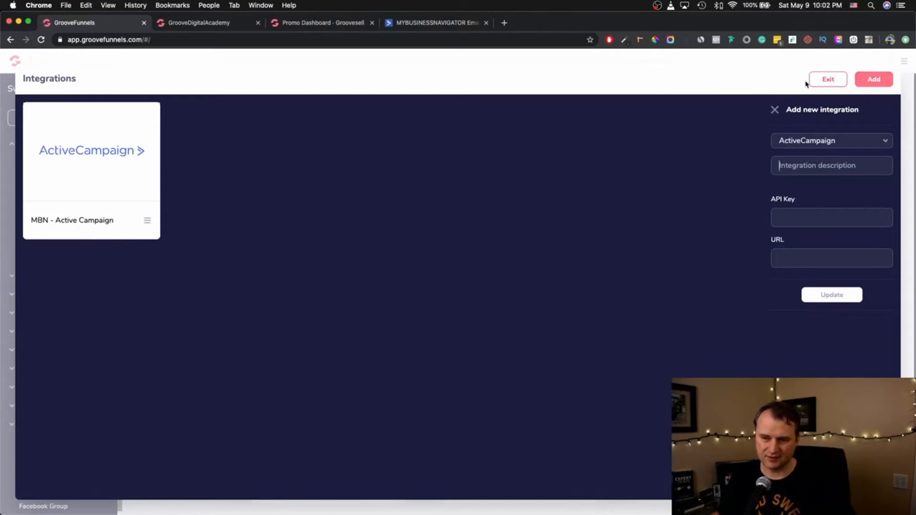
click(828, 80)
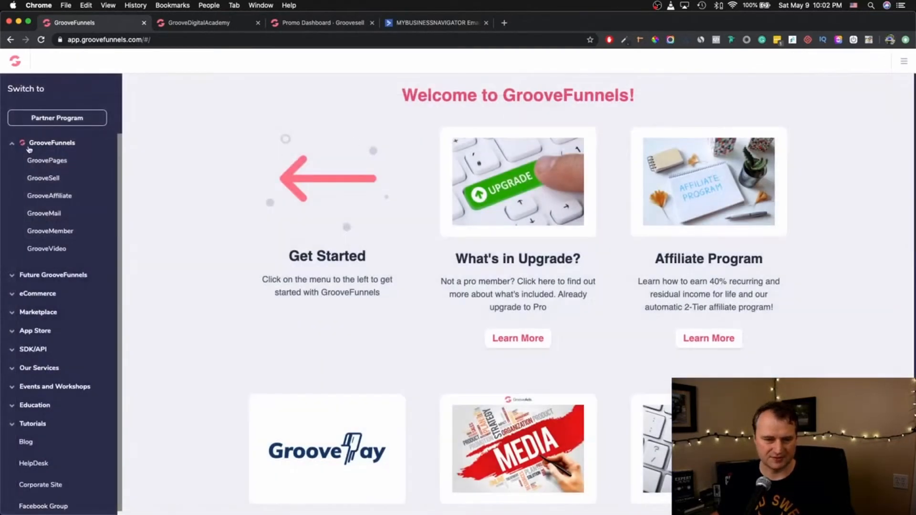
- Open the 'The Power of Website Building' site in the GroovePages editor
click(40, 161)
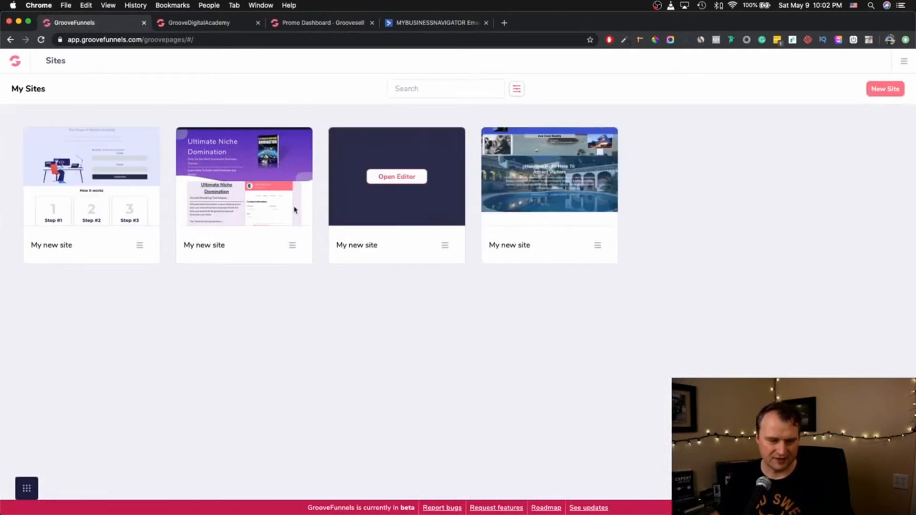
click(99, 184)
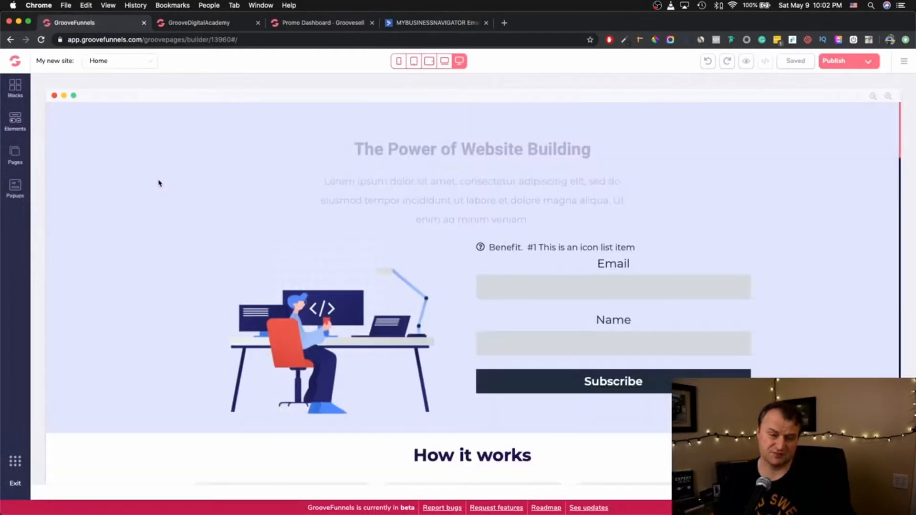
scroll(452, 202, down, 15)
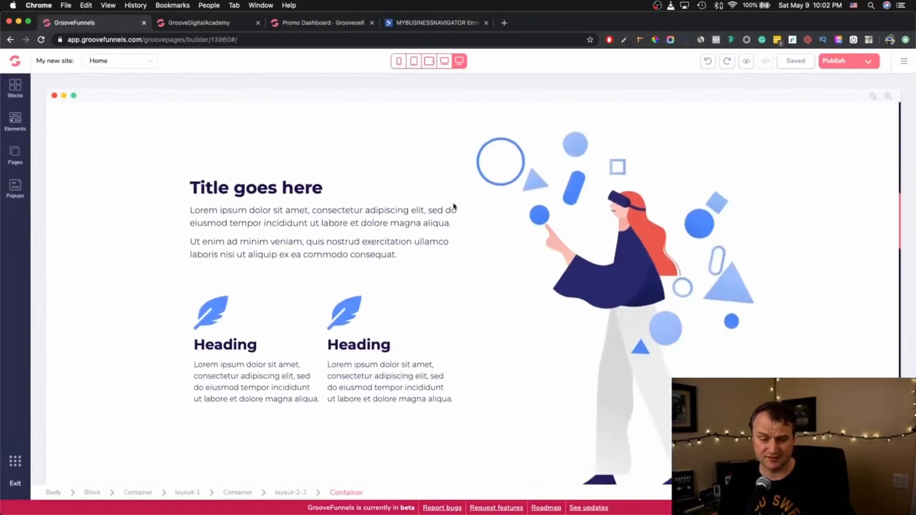
scroll(454, 207, down, 20)
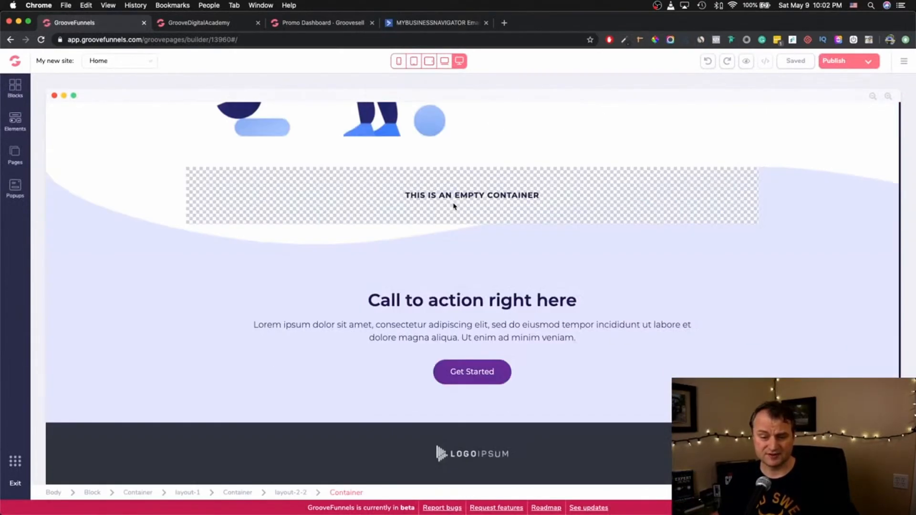
scroll(454, 206, up, 20)
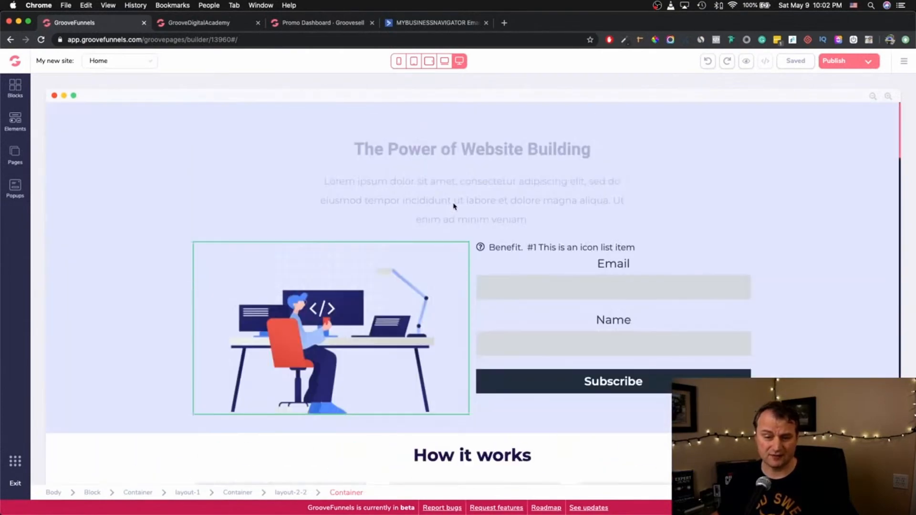
scroll(453, 203, down, 10)
scroll(454, 205, up, 12)
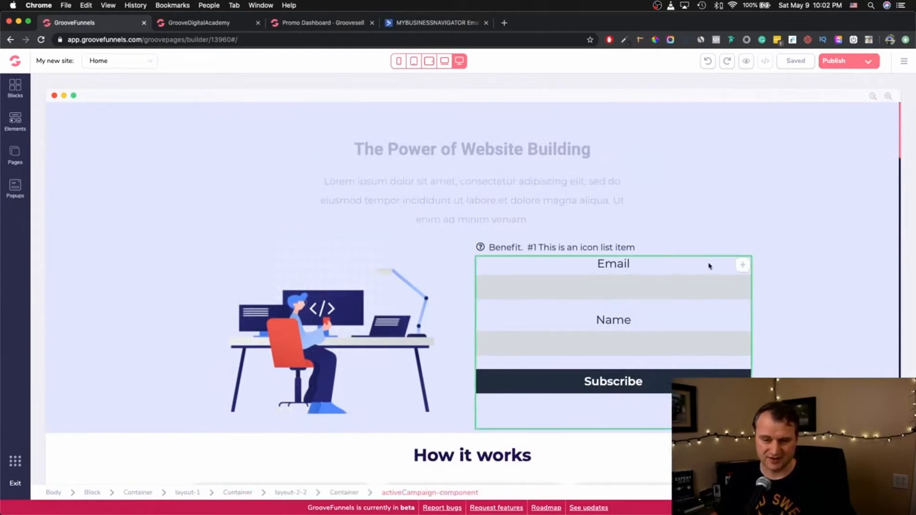
- Select the hero's Email and Name signup form, delete it and confirm the removal
click(683, 274)
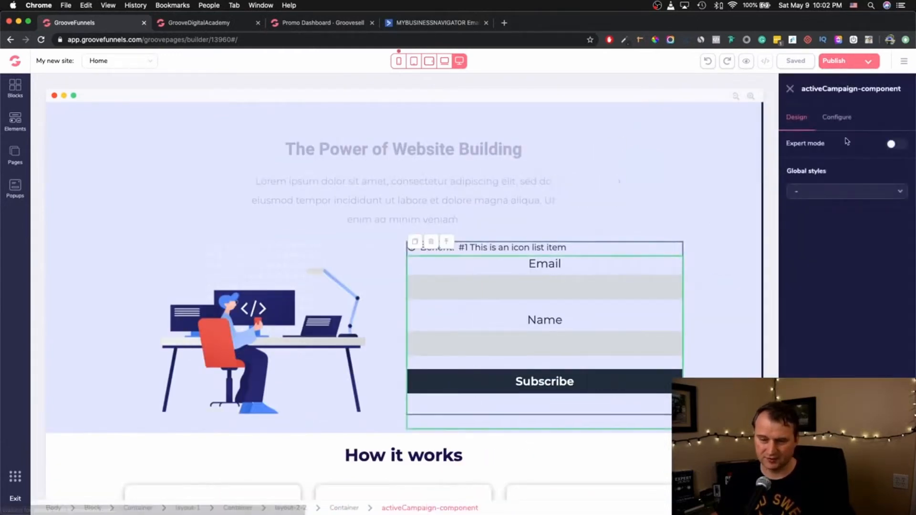
click(431, 242)
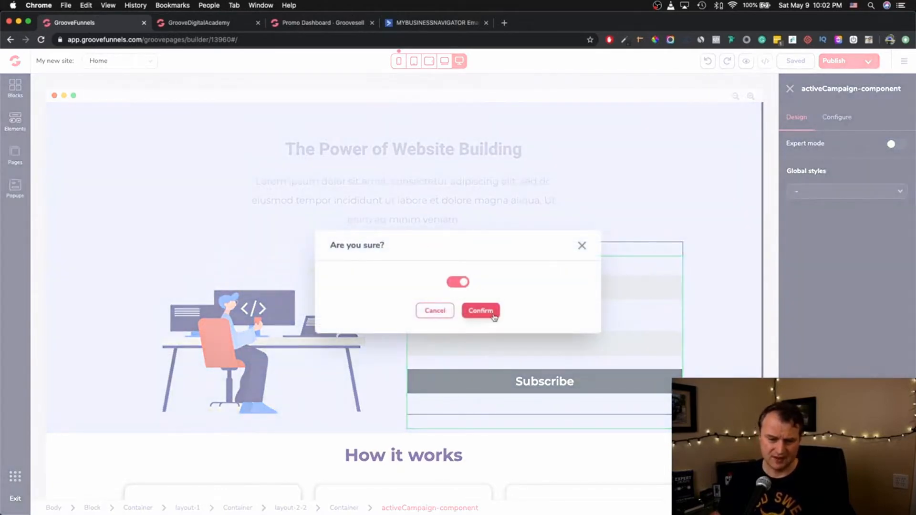
click(481, 311)
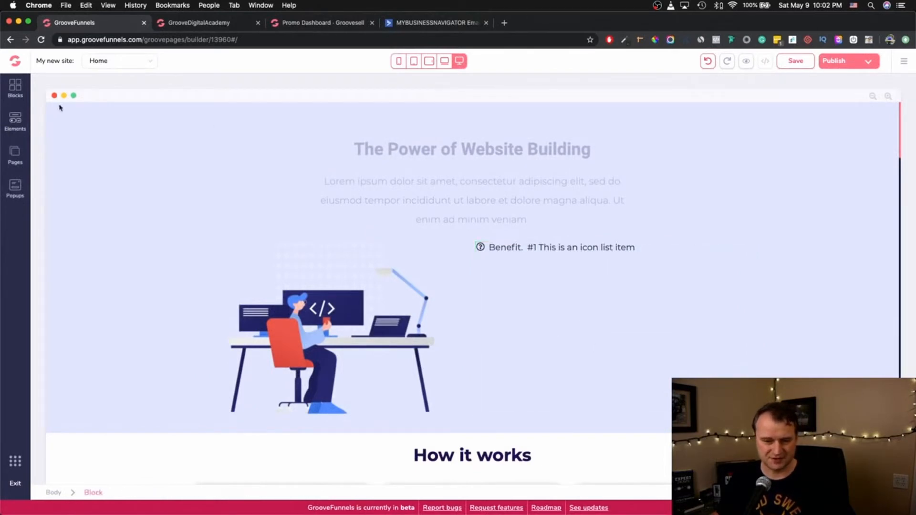
- Drag the ActiveCampaign tile from Elements > Integrations into the hero beside the illustration and select it
click(15, 125)
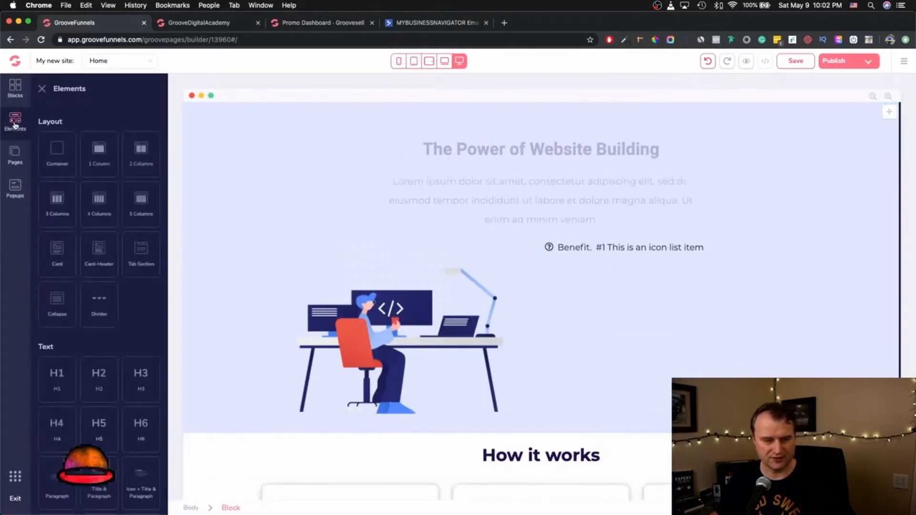
scroll(106, 331, down, 10)
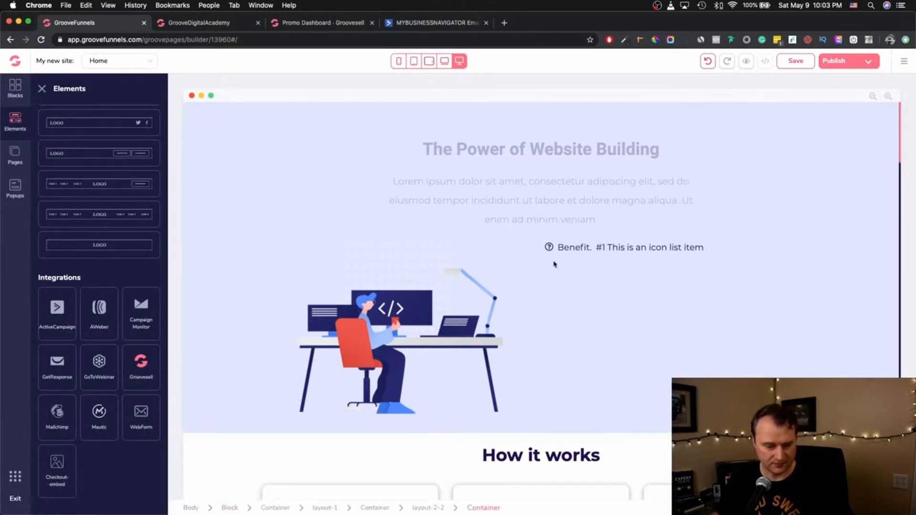
drag(53, 315, 674, 328)
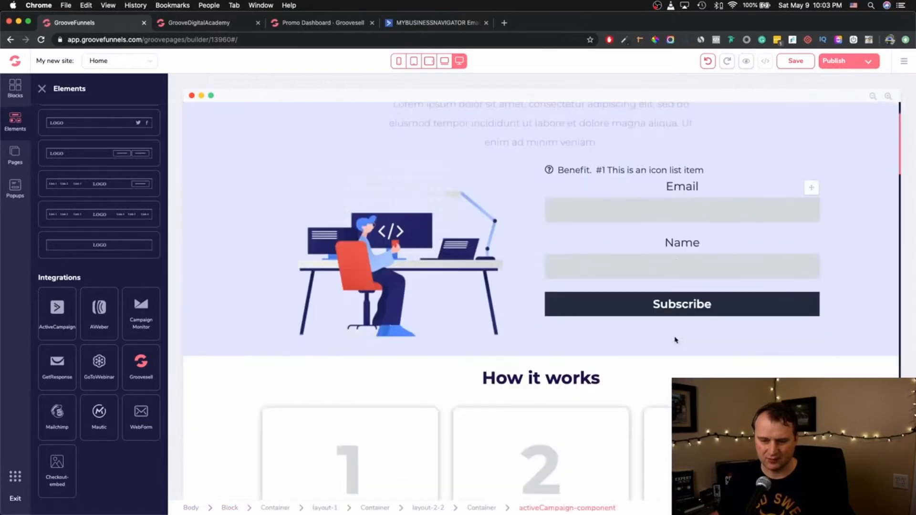
click(738, 185)
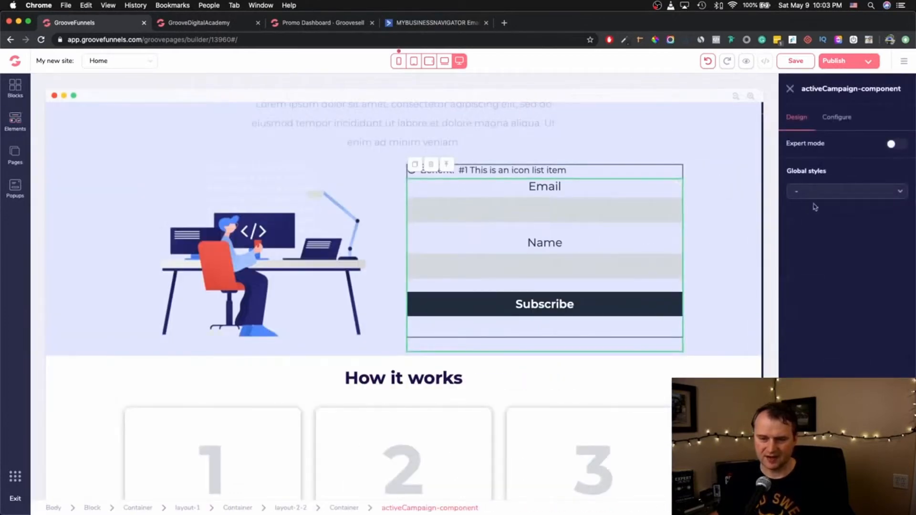
- Set the form's Email input placeholder to 'Place Email here...' in its Configure settings
click(625, 207)
click(585, 264)
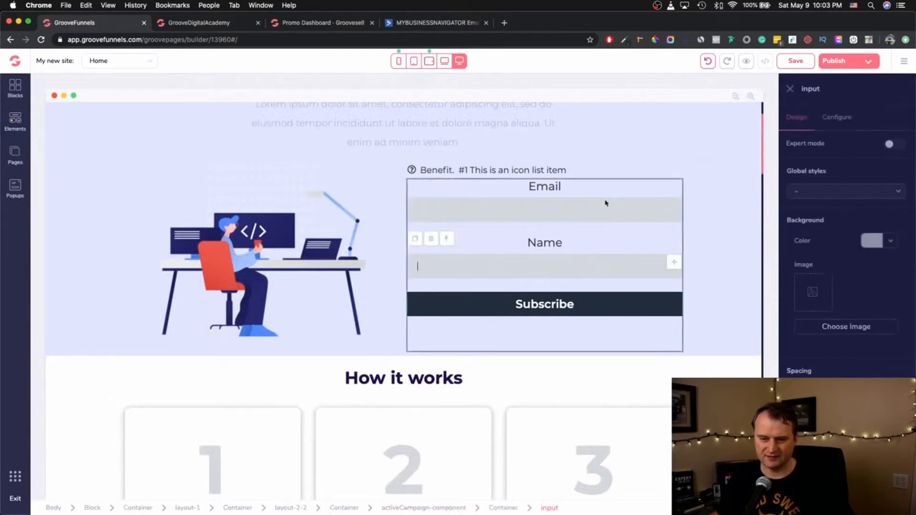
click(614, 192)
click(605, 207)
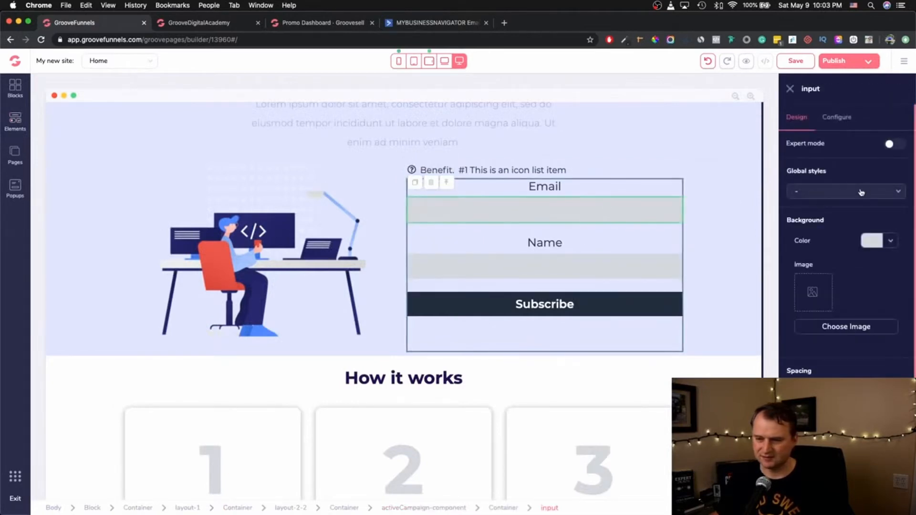
click(857, 118)
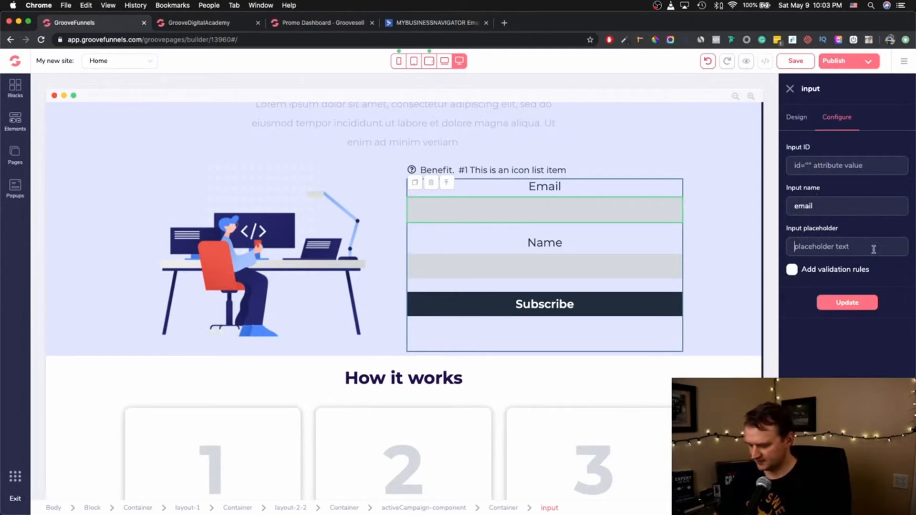
text(Pl)
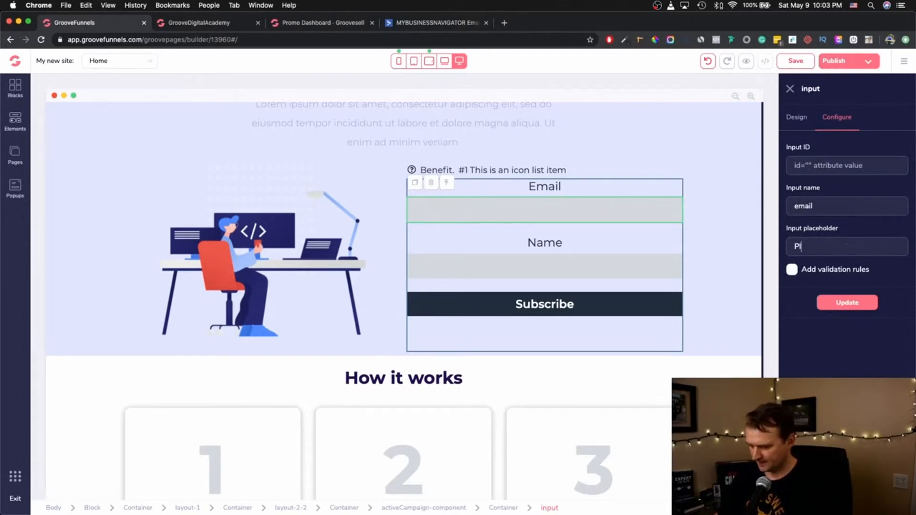
text(ace Email here)
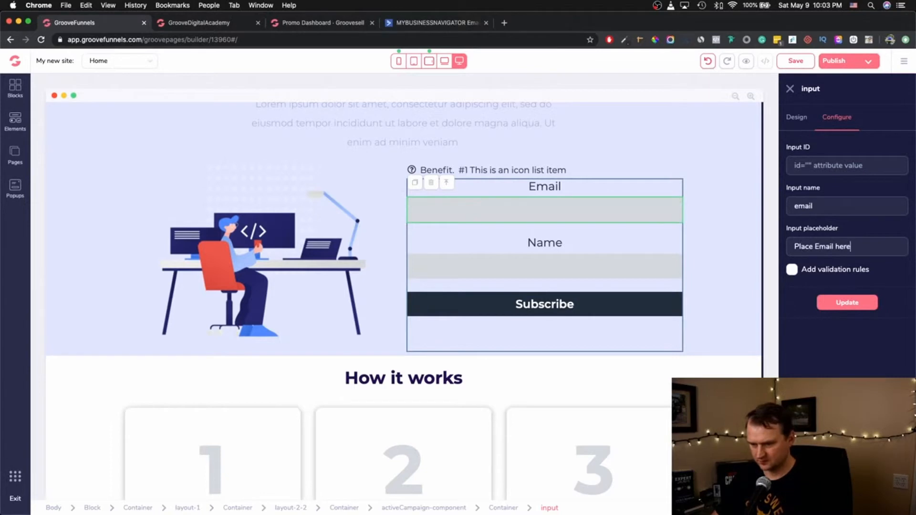
text(....)
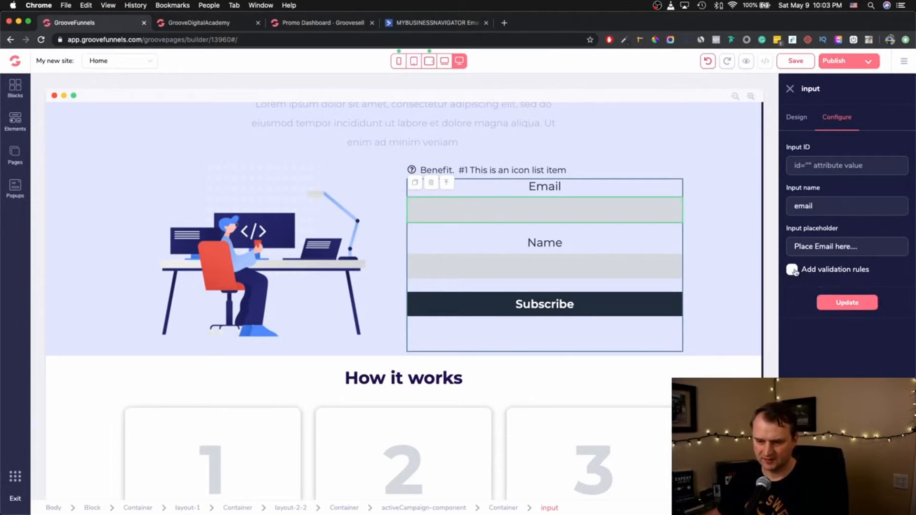
click(847, 302)
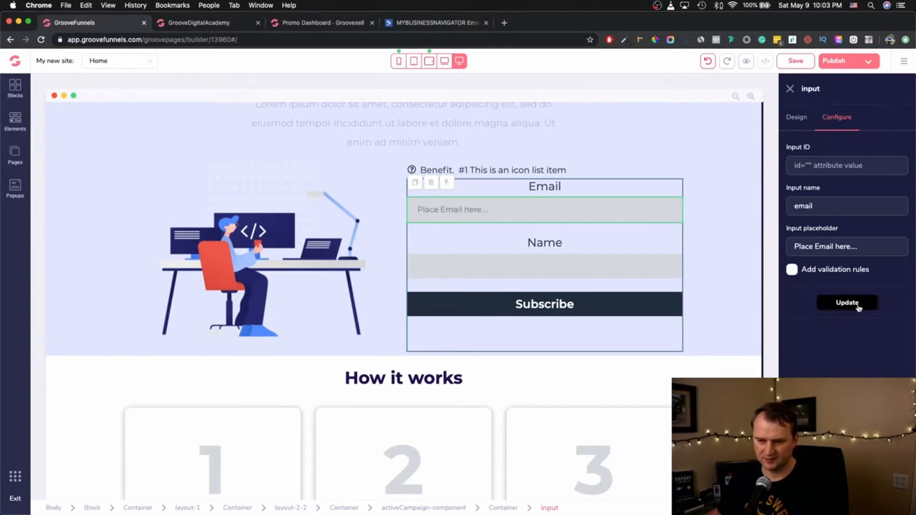
click(462, 262)
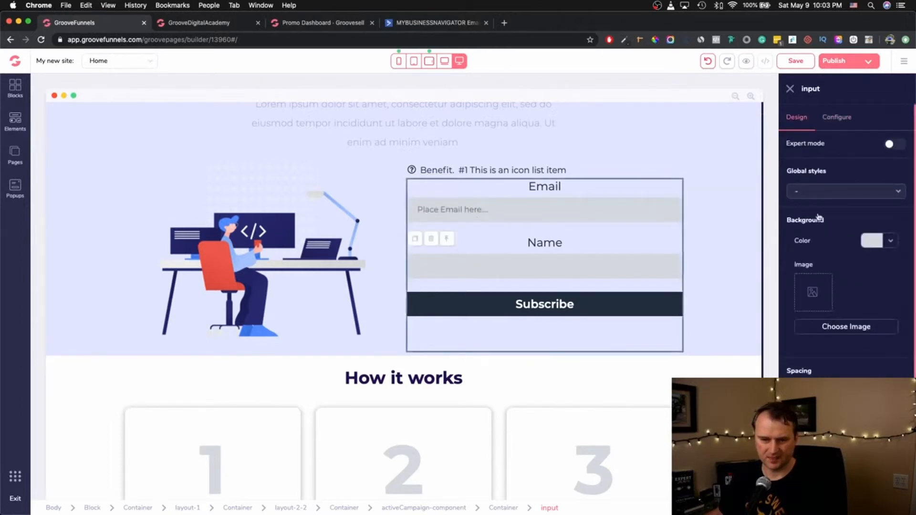
- Rename the Name input to 'First Name' with placeholder 'Place First Name Here....' and apply it
click(837, 117)
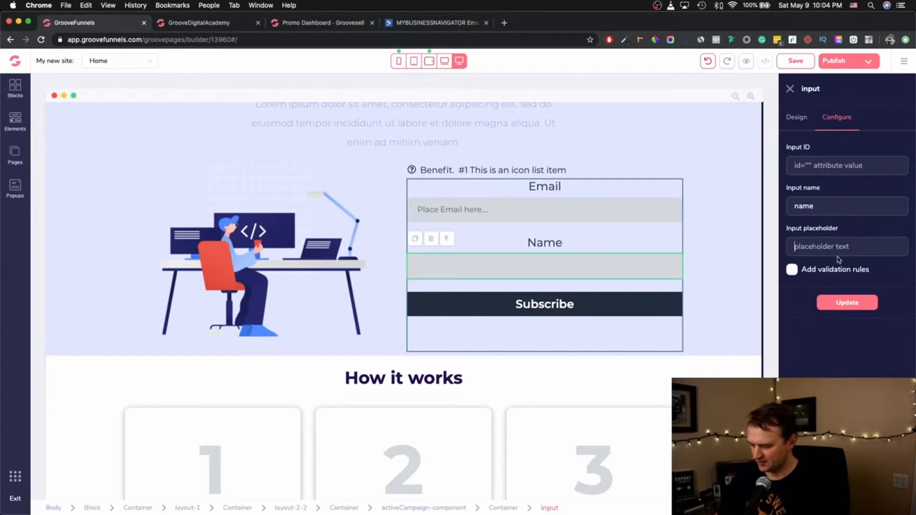
click(796, 206)
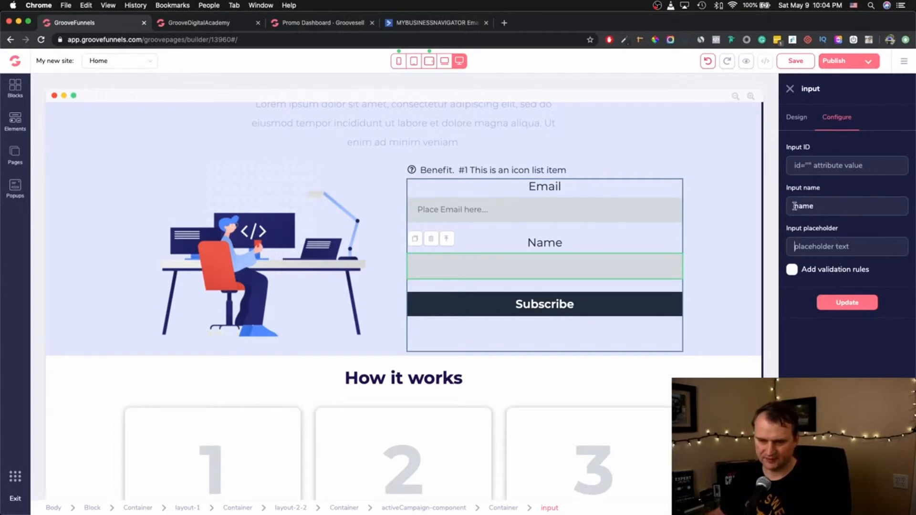
text(First)
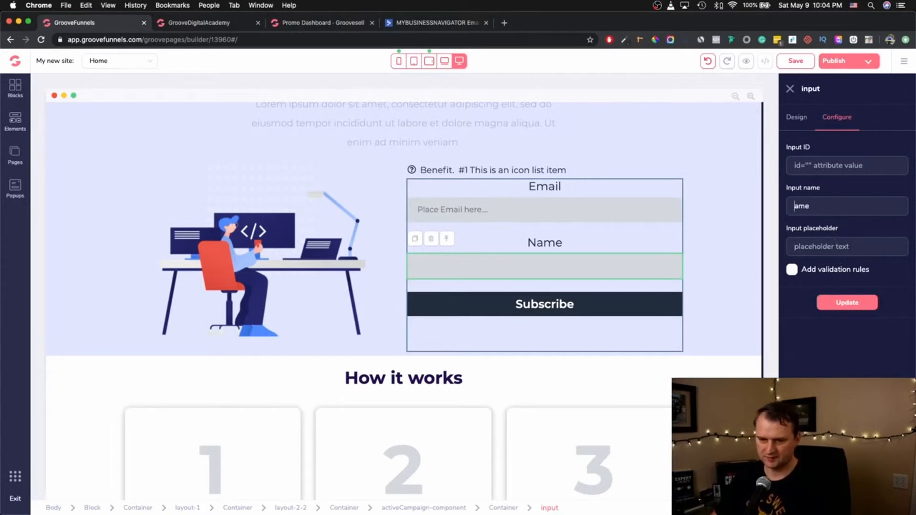
key(Delete)
text(N)
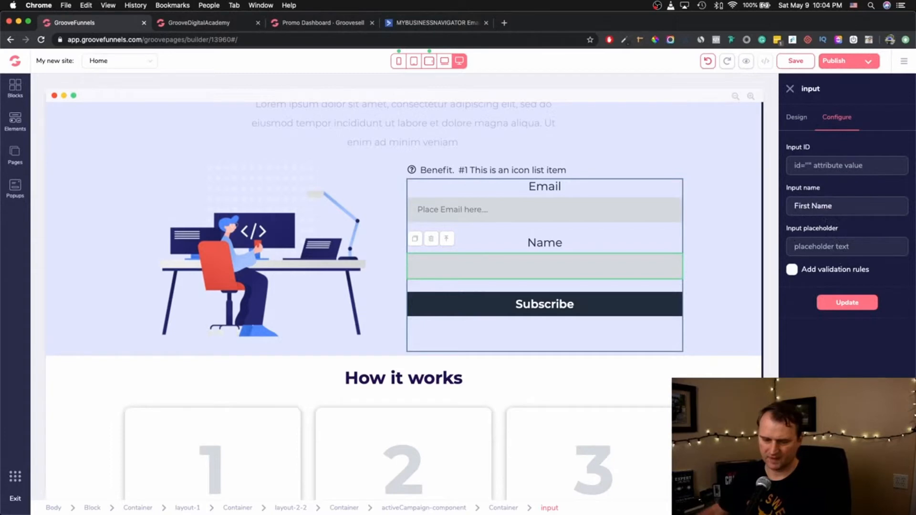
click(845, 247)
text(Place First Name Here)
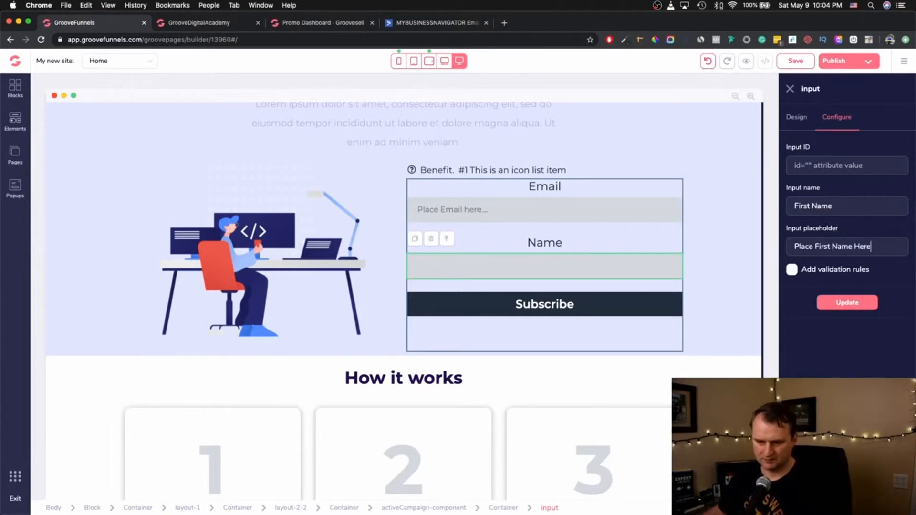
text(.)
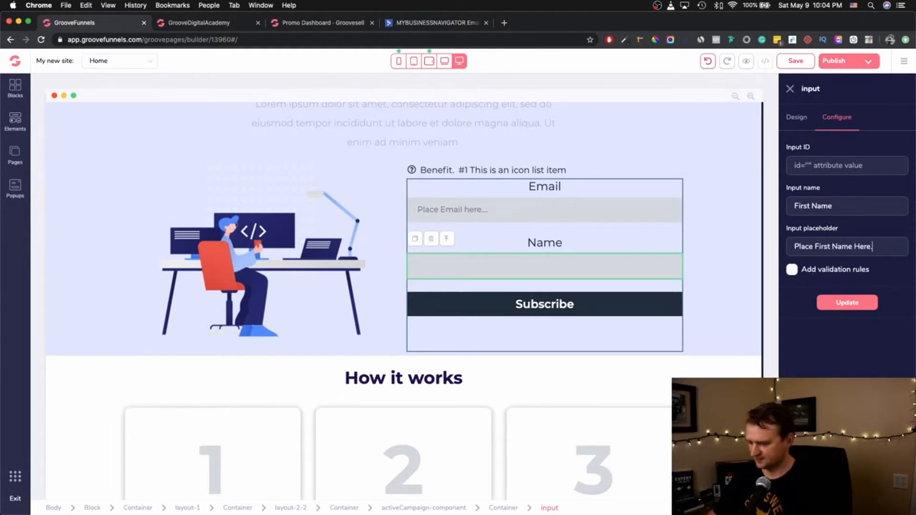
text(...)
click(847, 303)
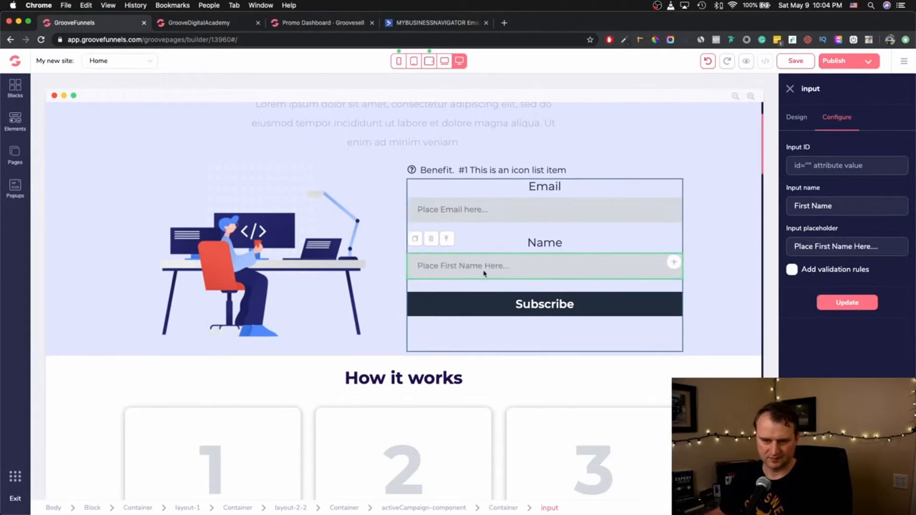
click(802, 119)
scroll(857, 299, down, 2)
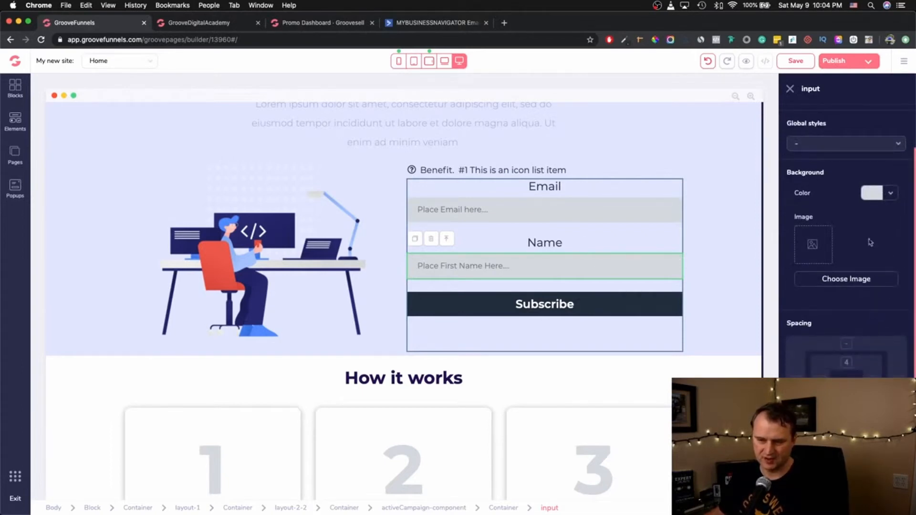
- Select the ActiveCampaign form component in the hero section, not its container or fields
click(605, 232)
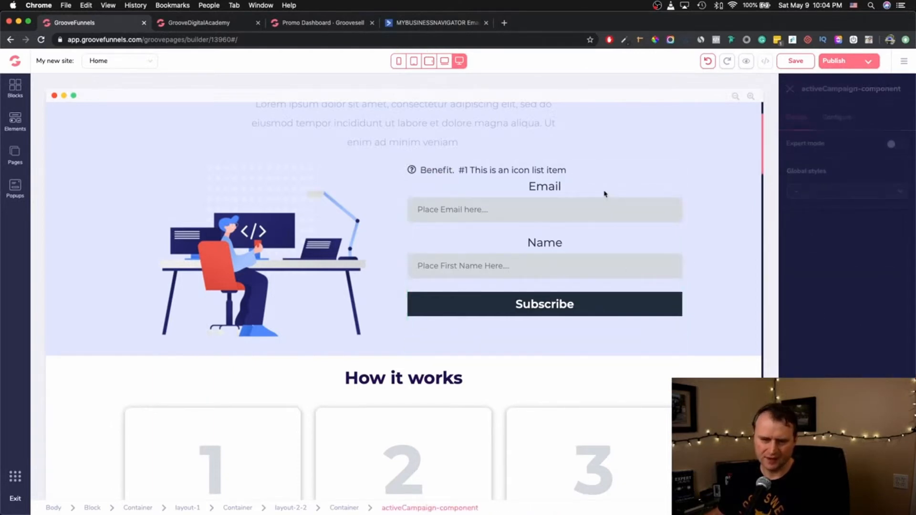
click(632, 182)
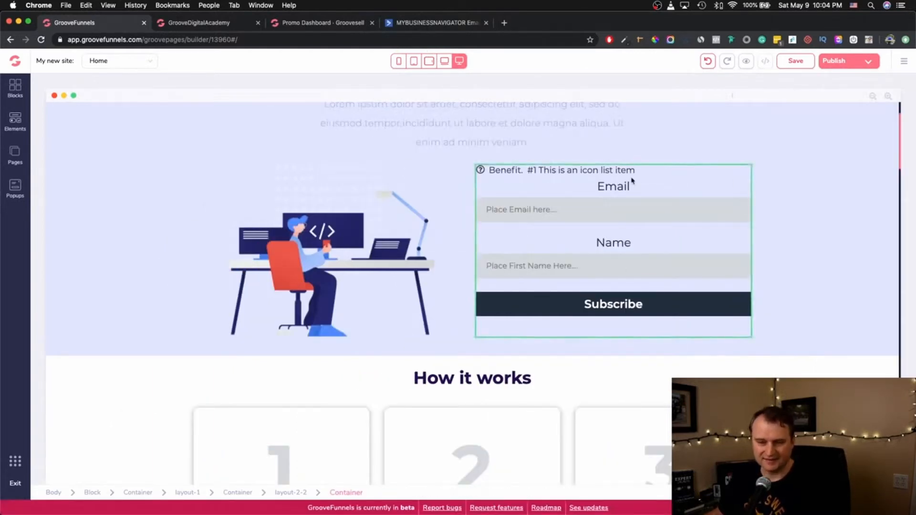
click(658, 184)
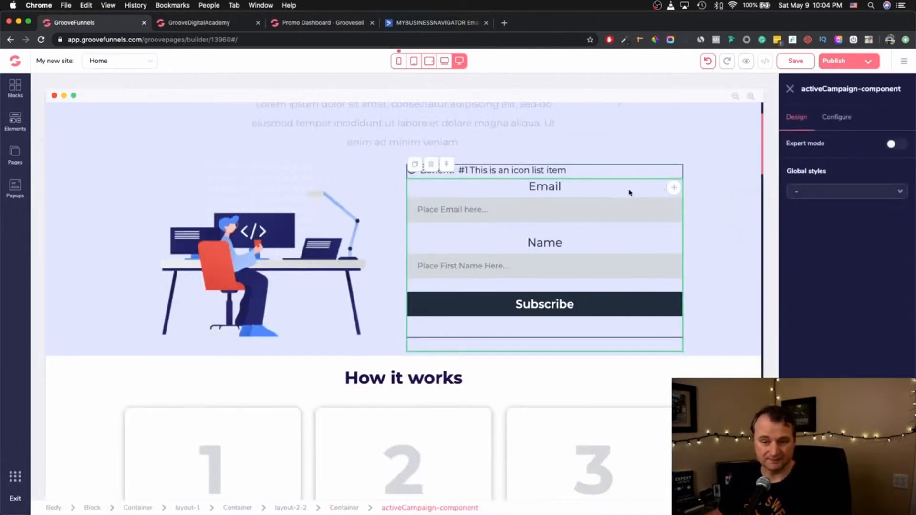
click(620, 208)
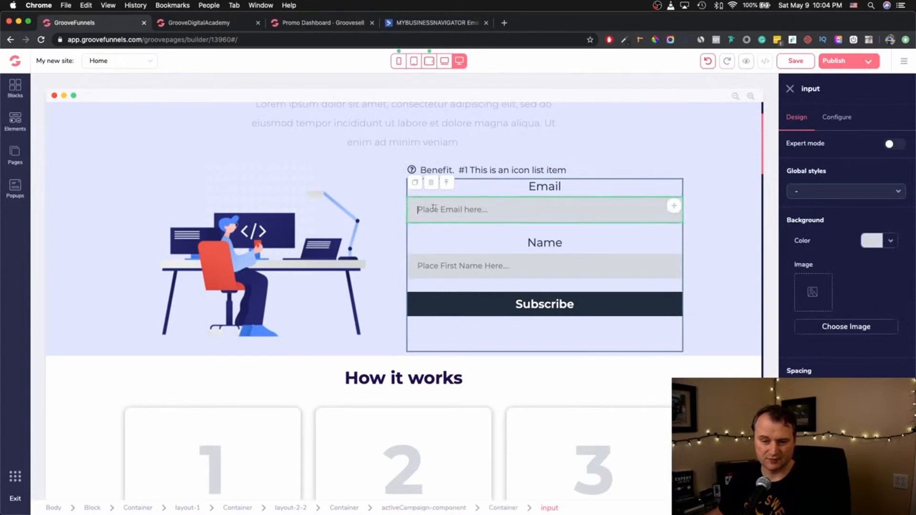
click(499, 272)
click(506, 273)
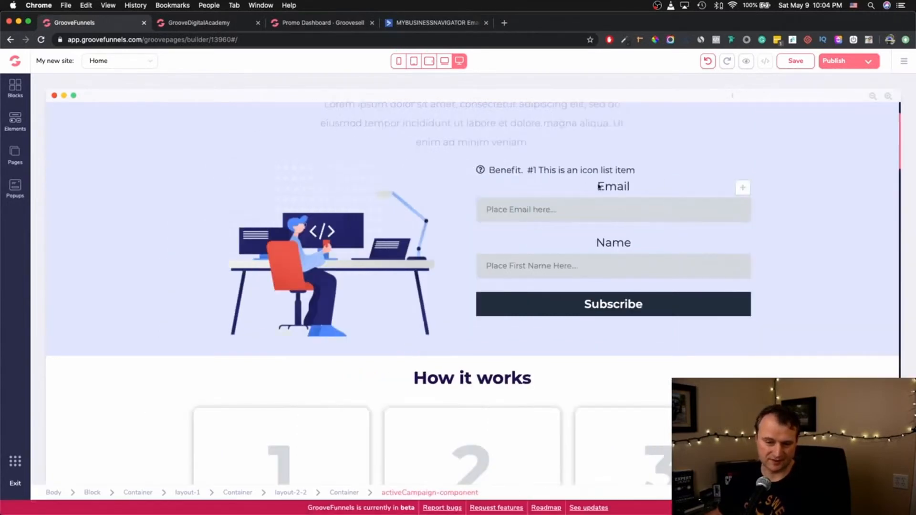
click(667, 184)
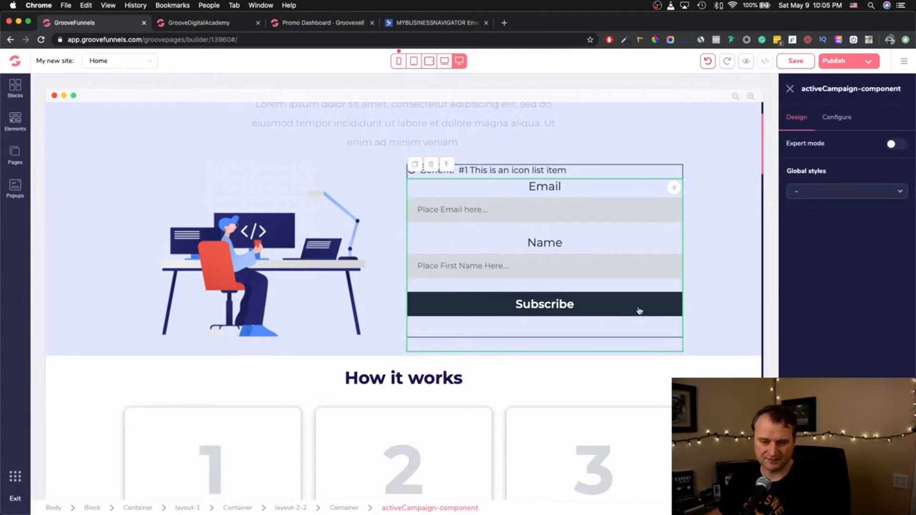
- Connect the form to the MBN - Active Campaign integration and its Groove Funnels list
click(840, 123)
click(854, 166)
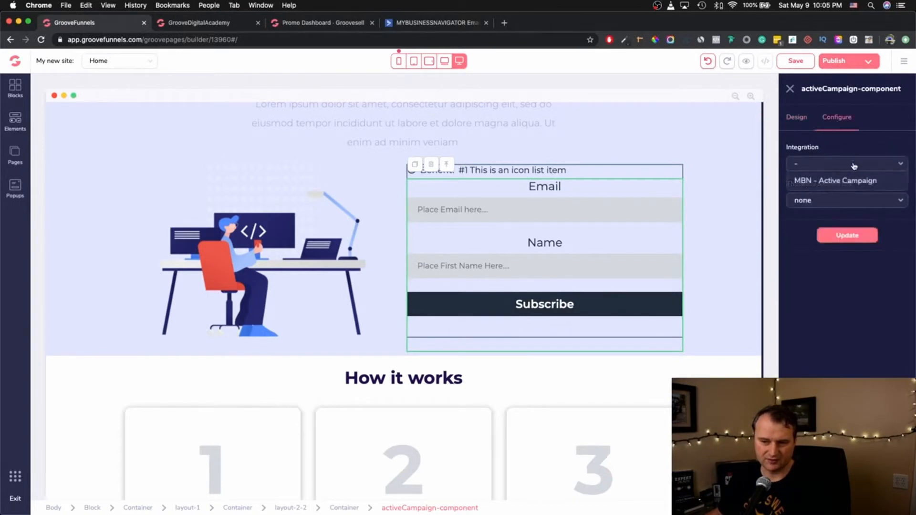
click(842, 184)
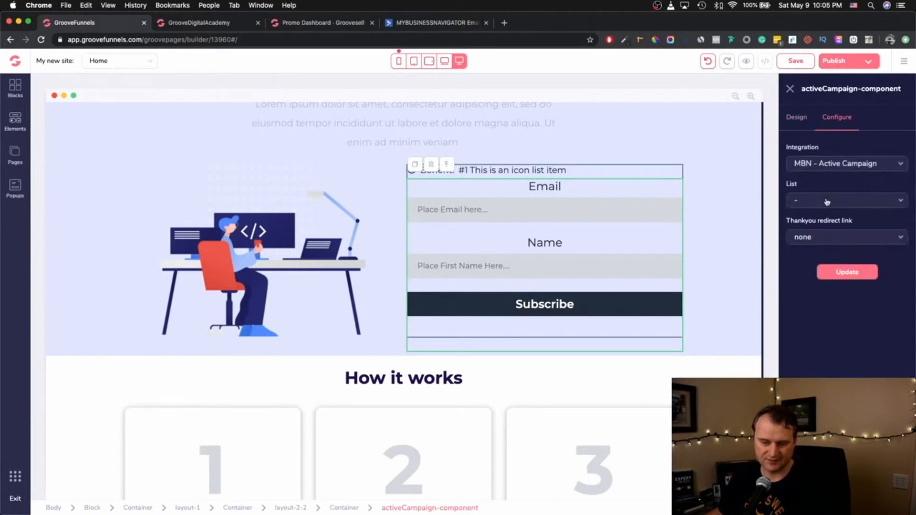
click(844, 200)
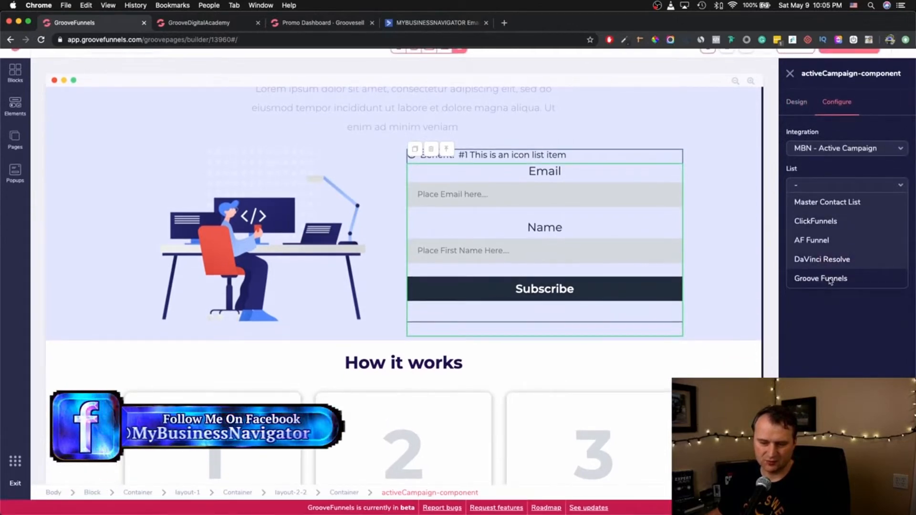
click(831, 279)
click(863, 222)
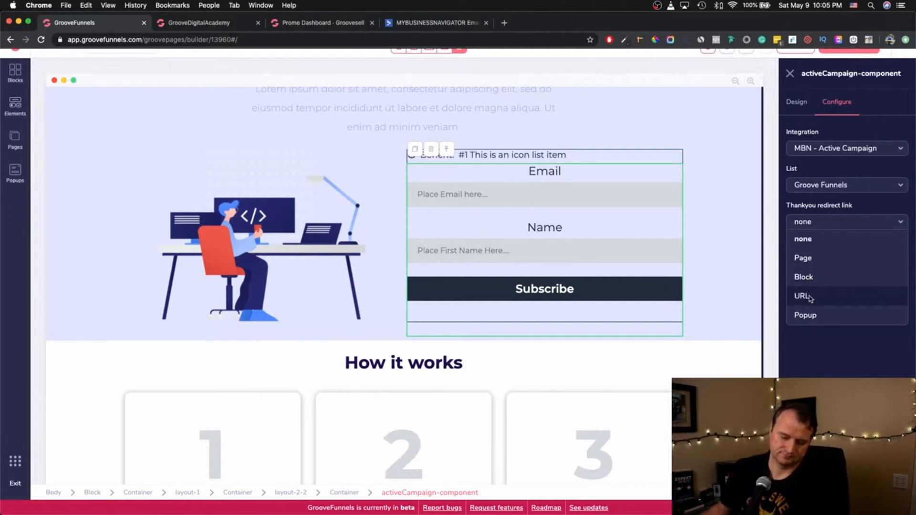
click(810, 297)
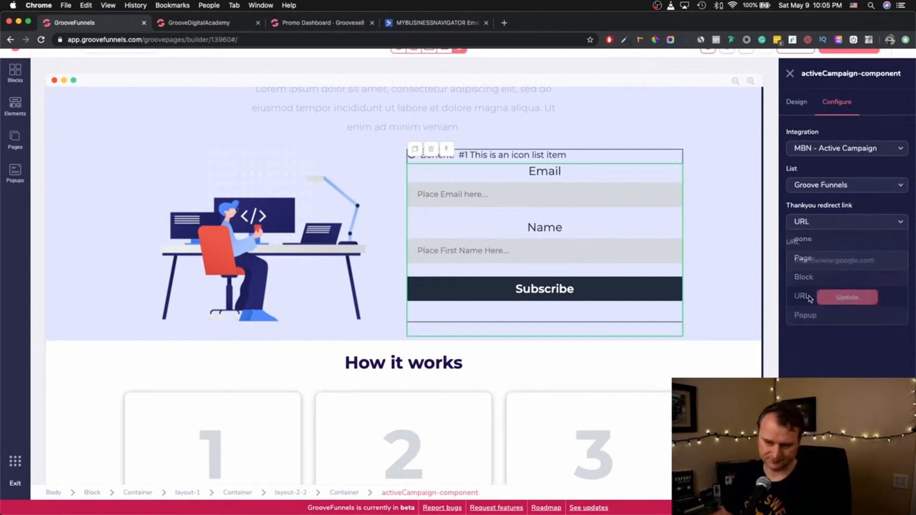
click(855, 260)
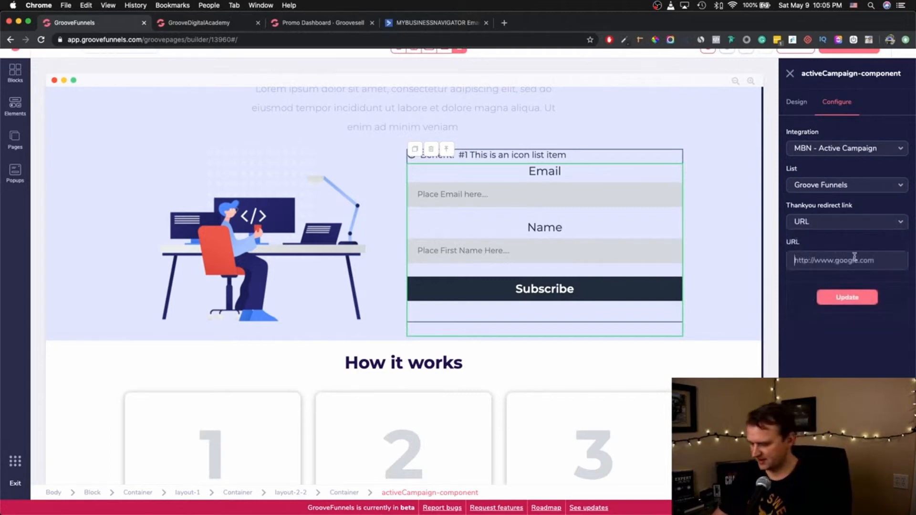
text(http)
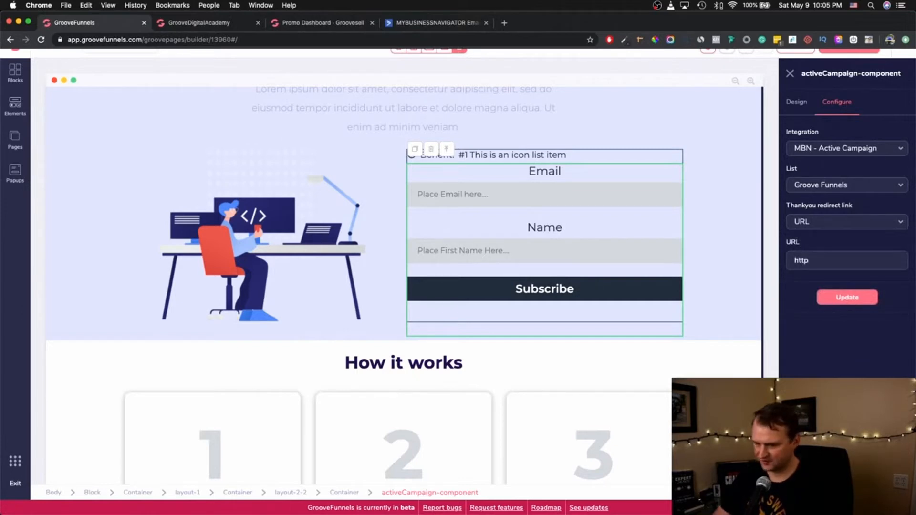
text(s://www.)
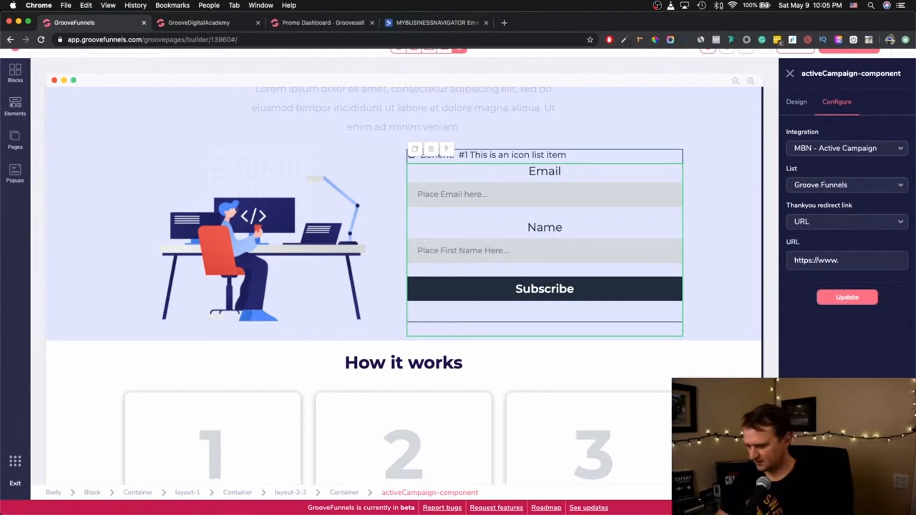
text(mybusinessnavigator.online)
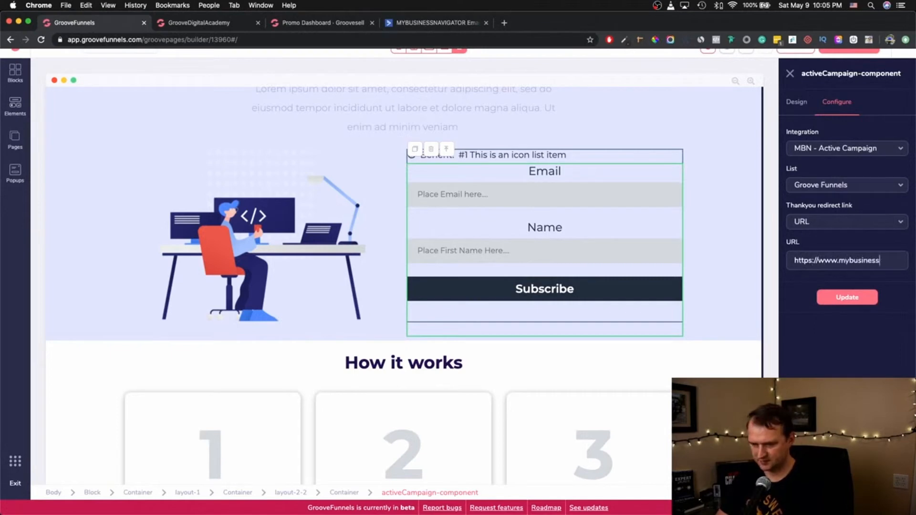
click(853, 298)
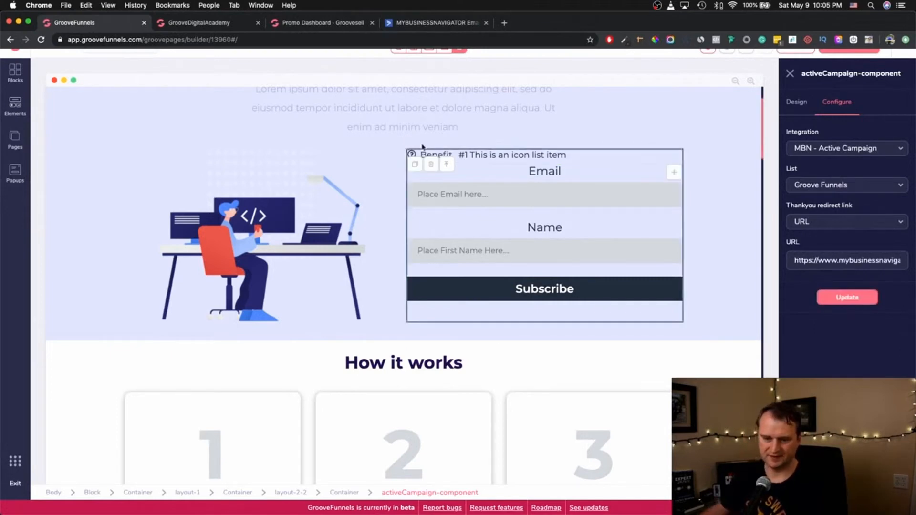
scroll(663, 148, up, 5)
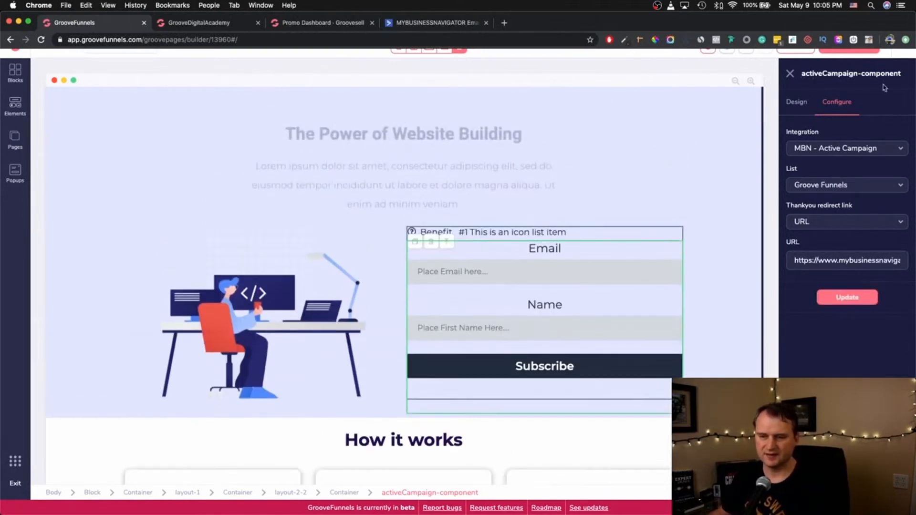
- Publish the site on the MBN.groovepages.com/Test1/ subdomain and select that address
click(869, 62)
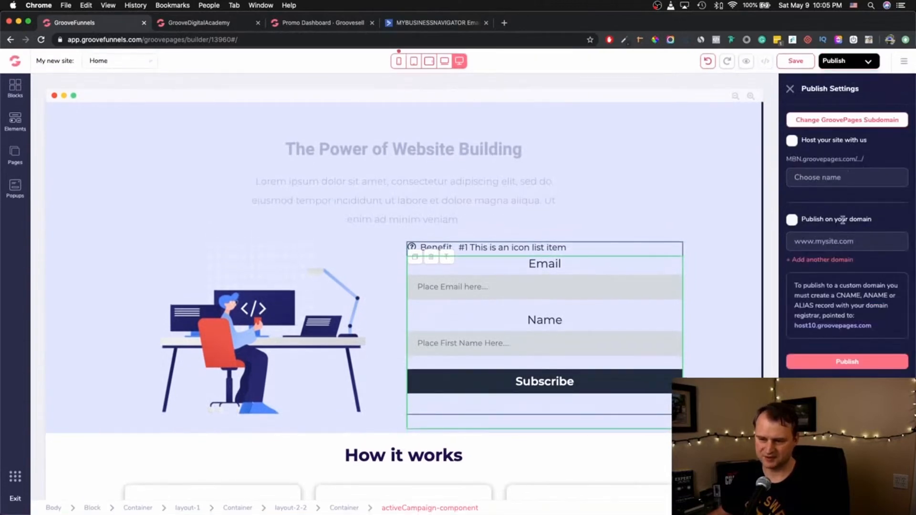
click(793, 142)
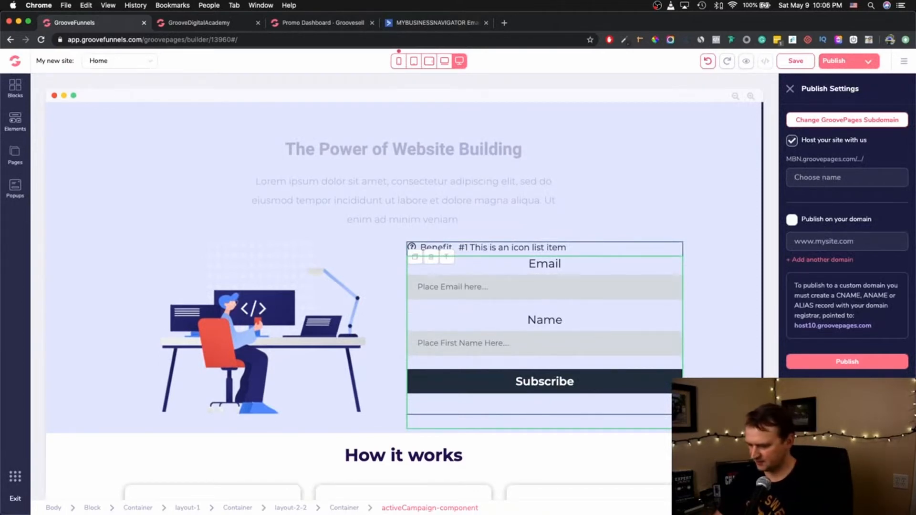
text(Test1)
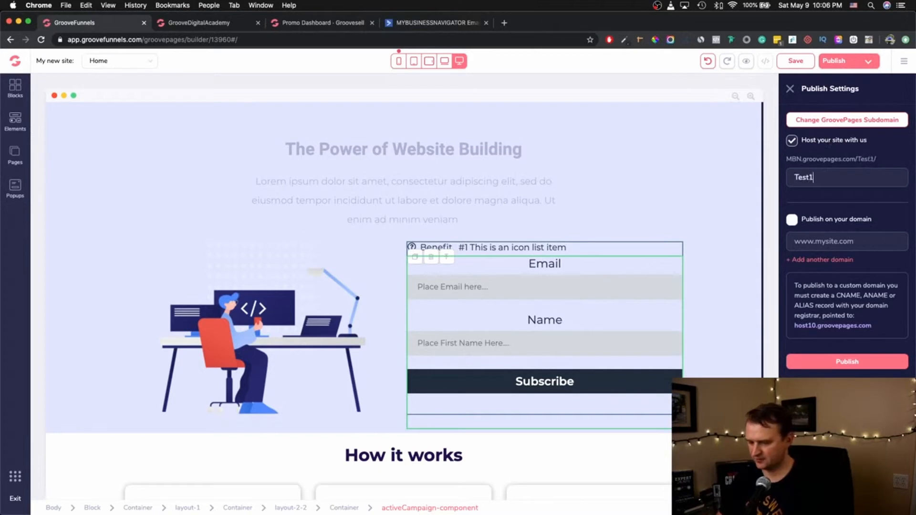
click(843, 61)
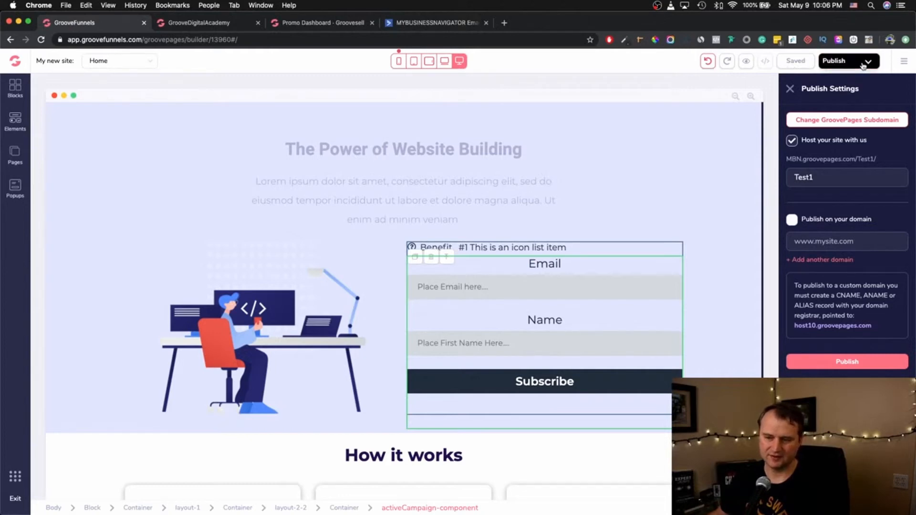
click(835, 65)
triple_click(834, 158)
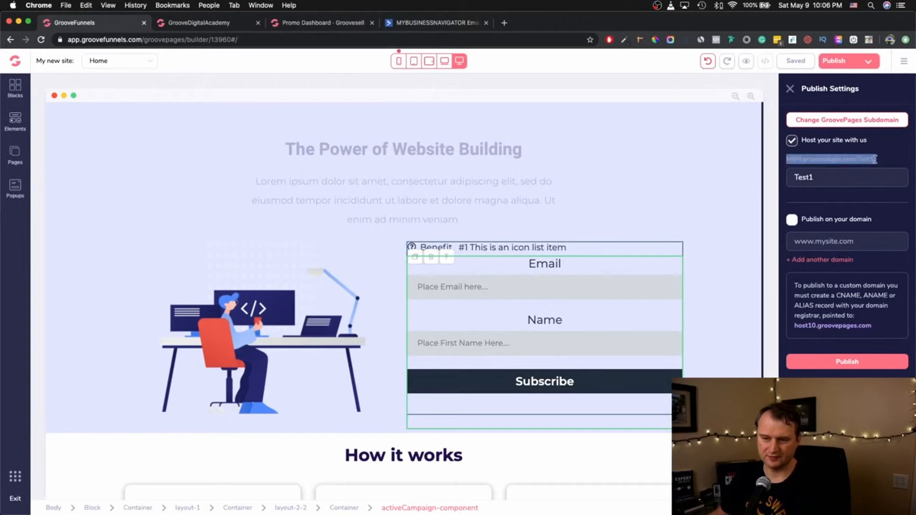
- Load the MBN.groovepages.com/Test1/ address in a new tab and reload it twice
click(504, 23)
text(mbn.groovepages.com/Test1/)
key(Return)
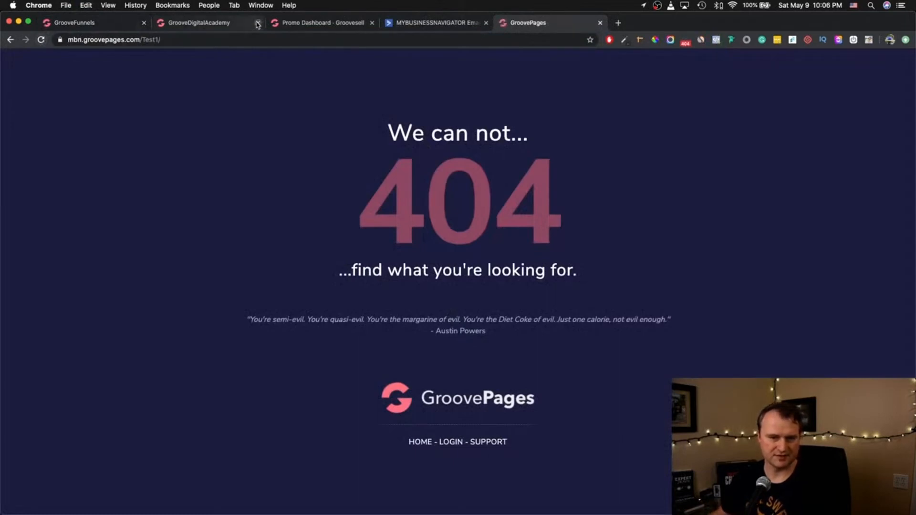
click(95, 24)
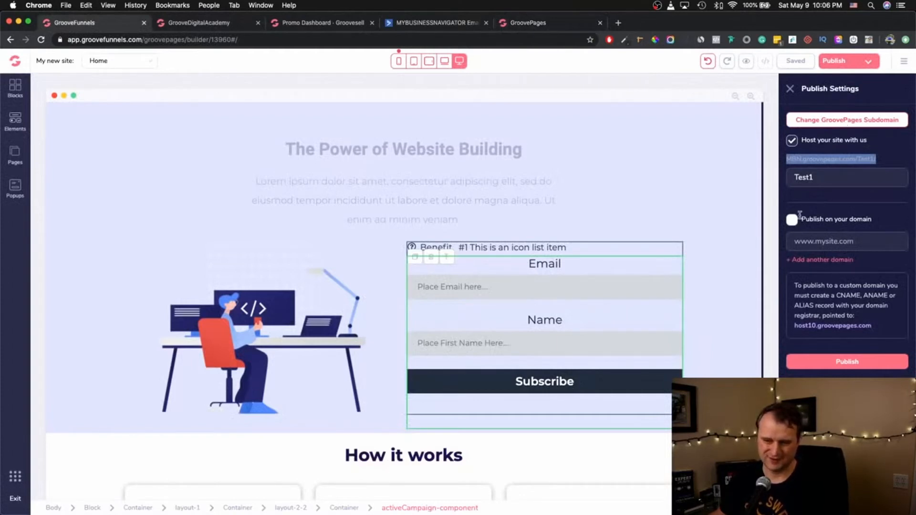
click(563, 23)
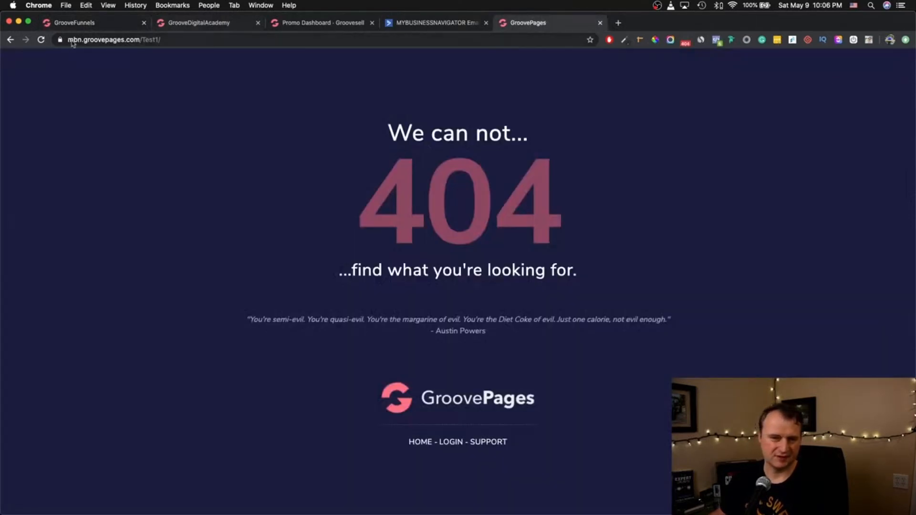
click(40, 40)
click(40, 40)
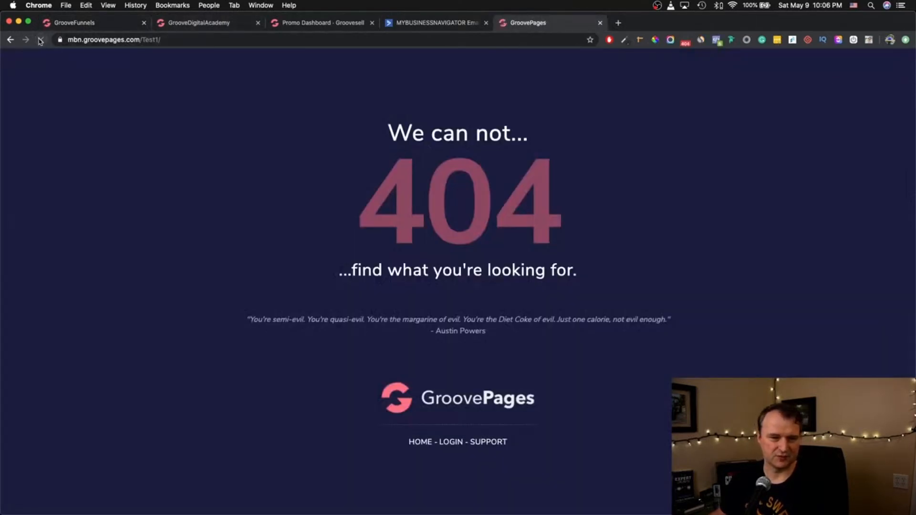
- Open the GrooveFunnels dashboard in a new tab after visiting the academy tab
click(92, 23)
scroll(287, 468, down, 10)
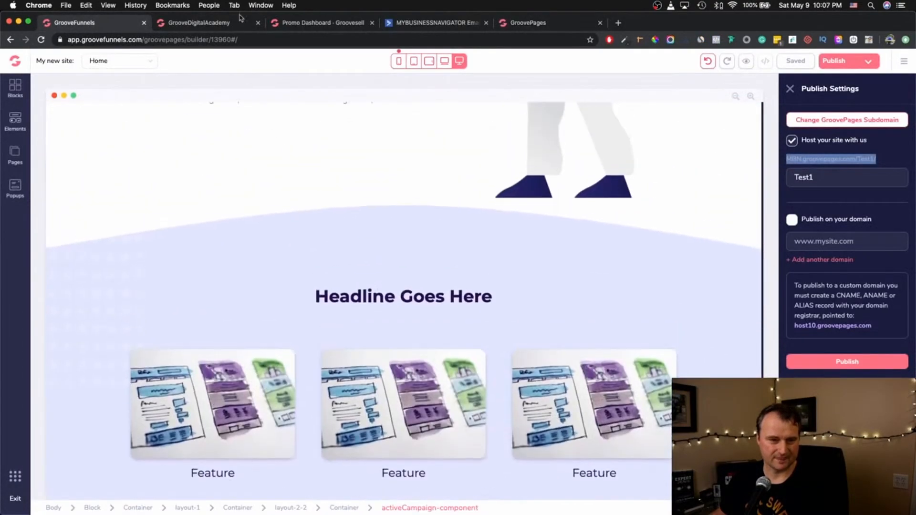
click(216, 23)
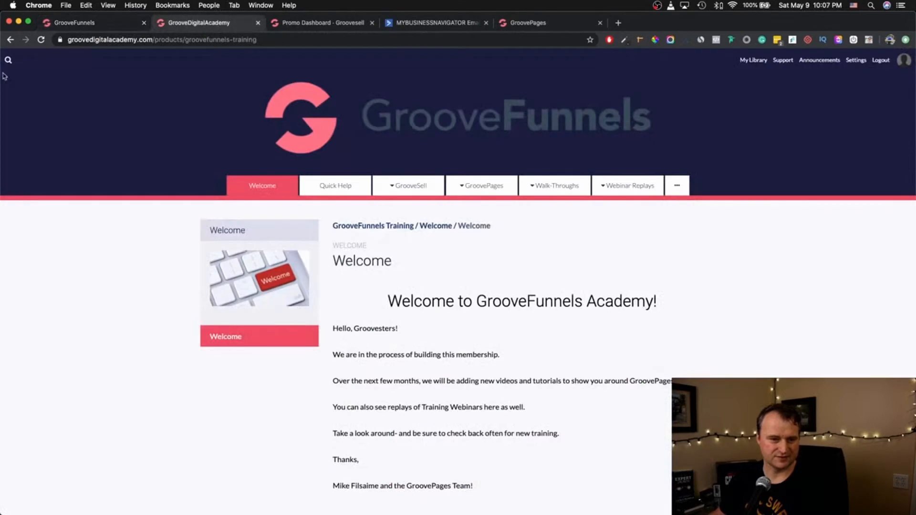
click(10, 40)
click(83, 23)
right_click(14, 59)
click(91, 61)
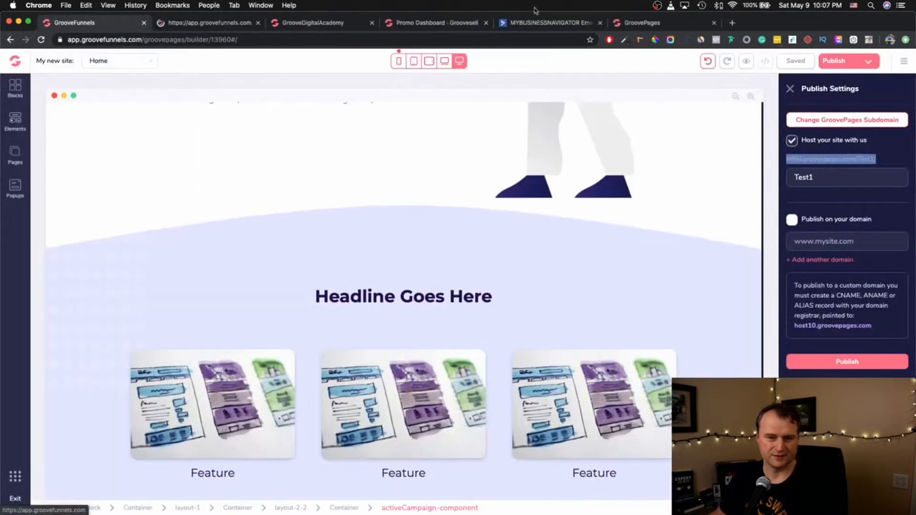
click(205, 23)
scroll(447, 466, down, 10)
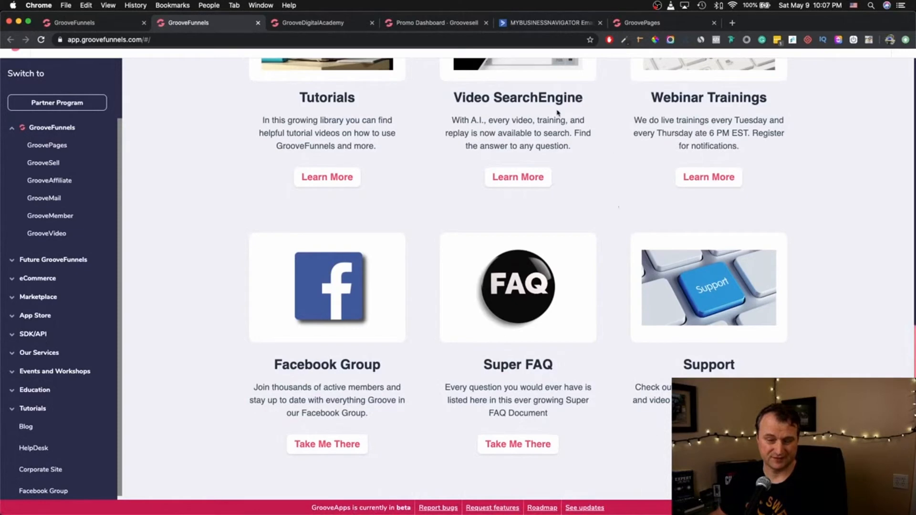
- Reload the published site tab twice, then go back to the publish settings
click(659, 22)
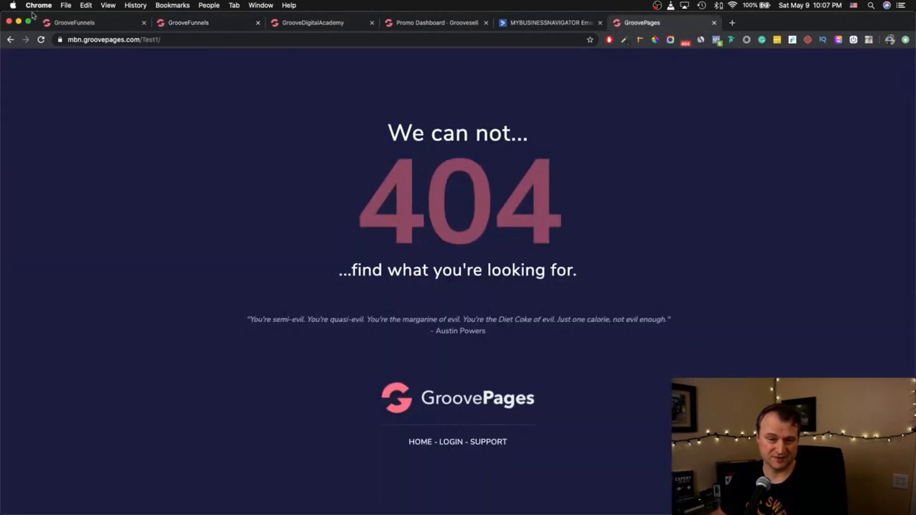
click(42, 40)
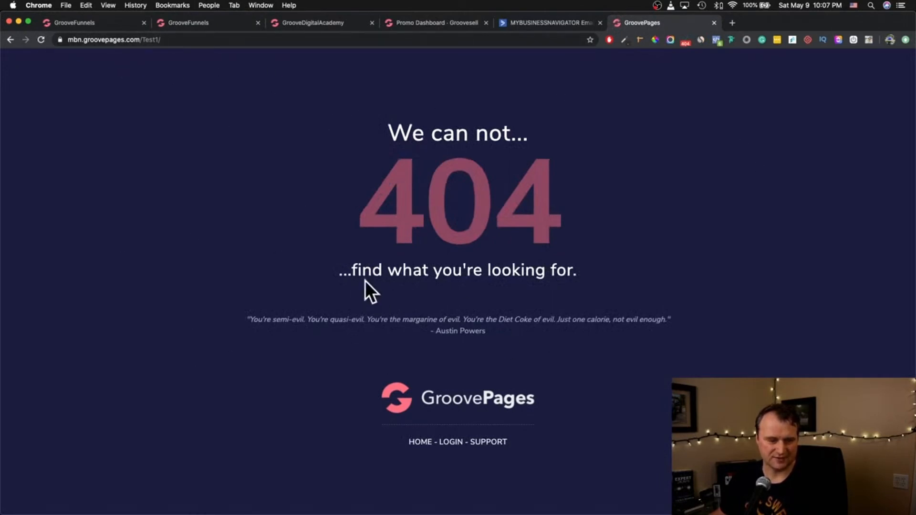
click(41, 40)
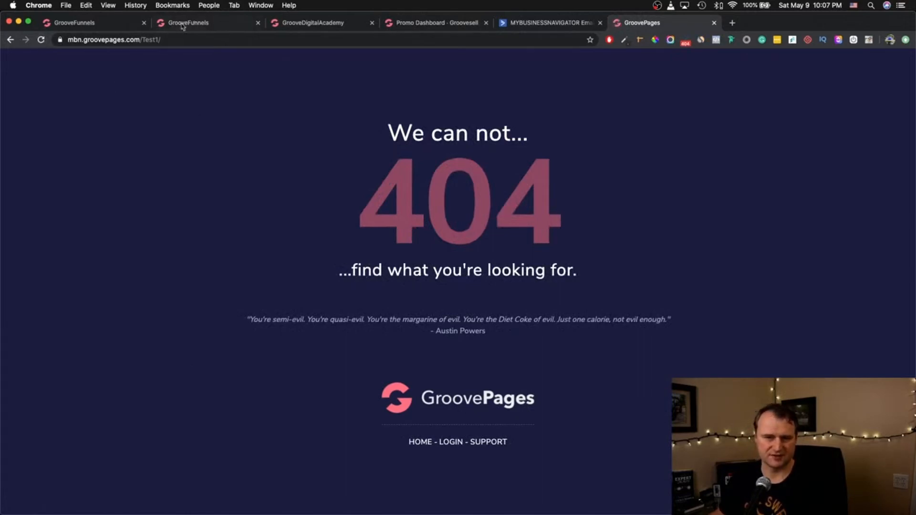
click(95, 24)
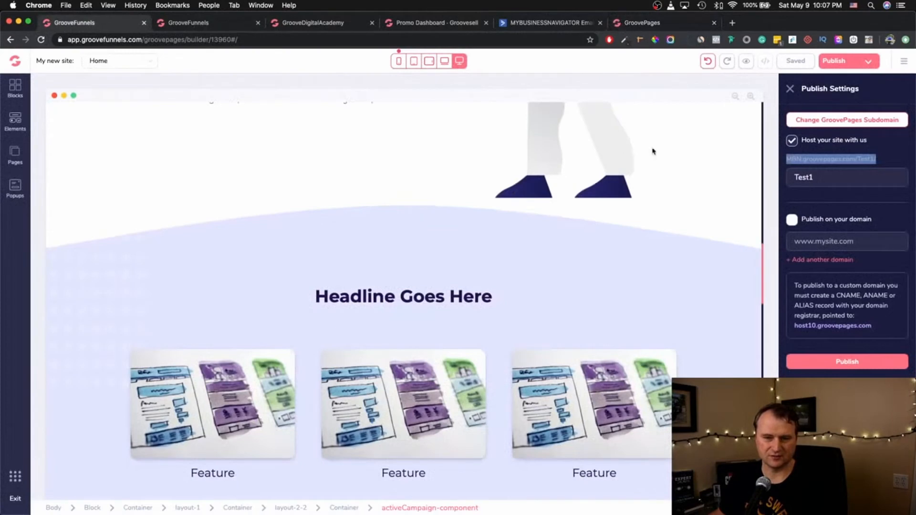
- Copy the subdomain address again and load it in the 404 tab
click(871, 159)
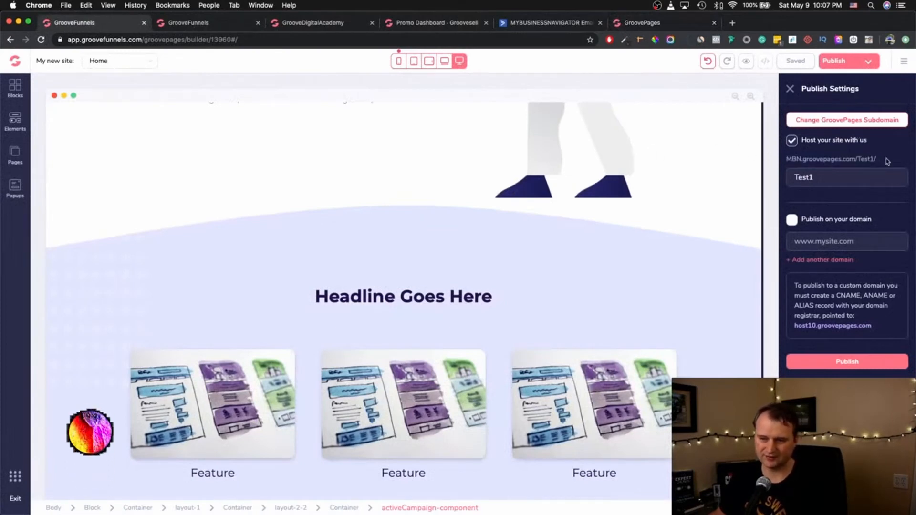
triple_click(848, 159)
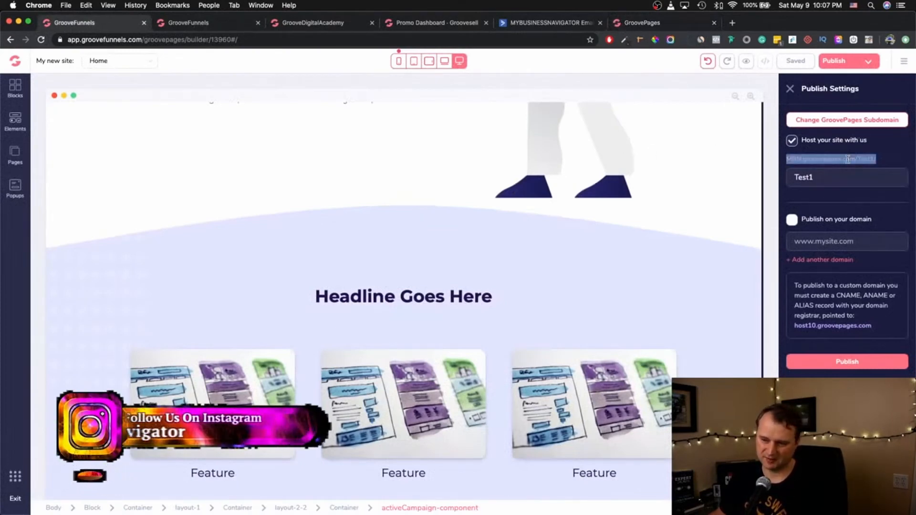
key(super+c)
click(626, 22)
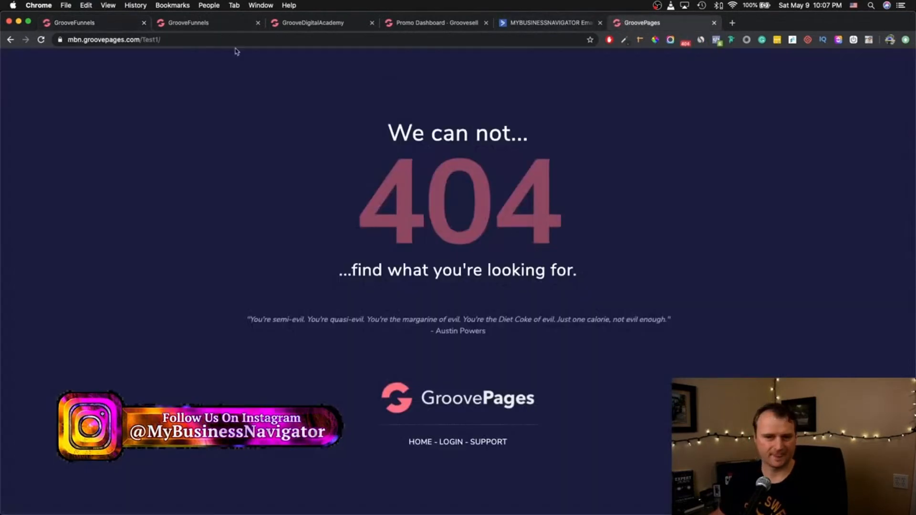
click(204, 39)
key(super+v)
key(Return)
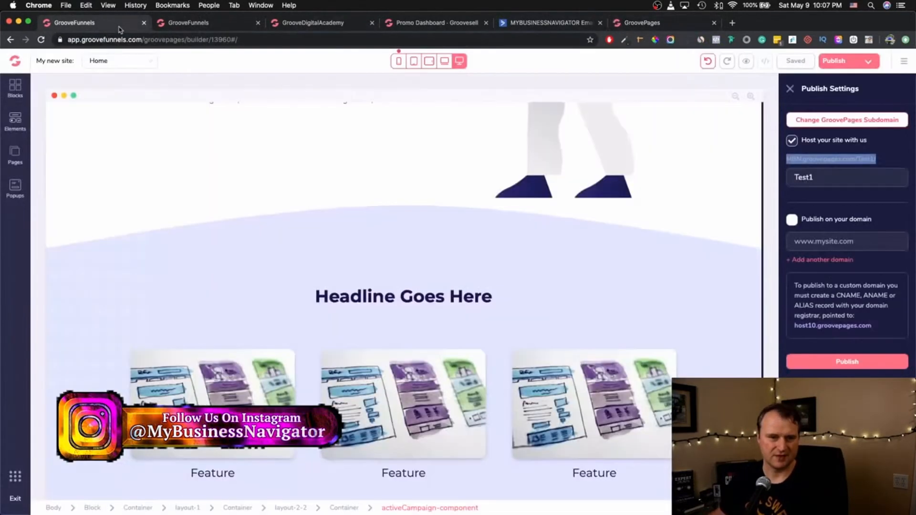
click(119, 22)
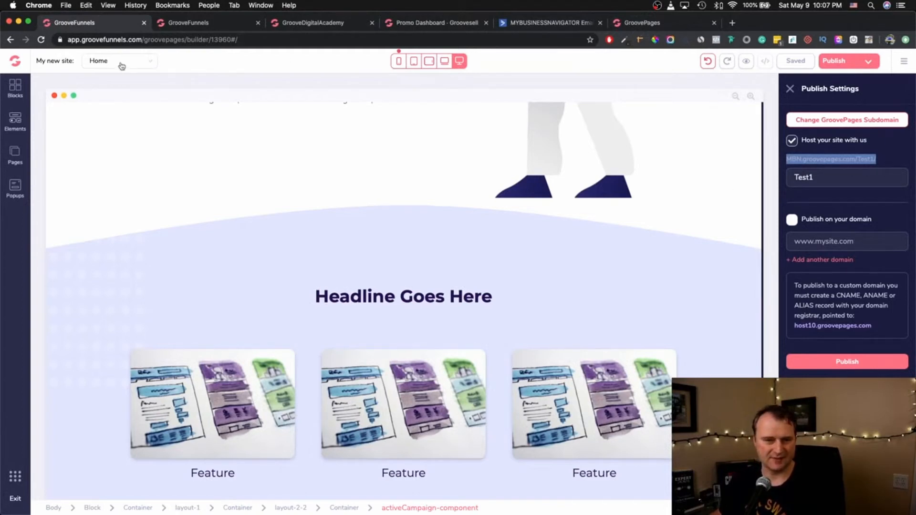
- Republish the Test1 site, exit to the sites list, and open the fourth site, Joe Cool Realty
click(900, 63)
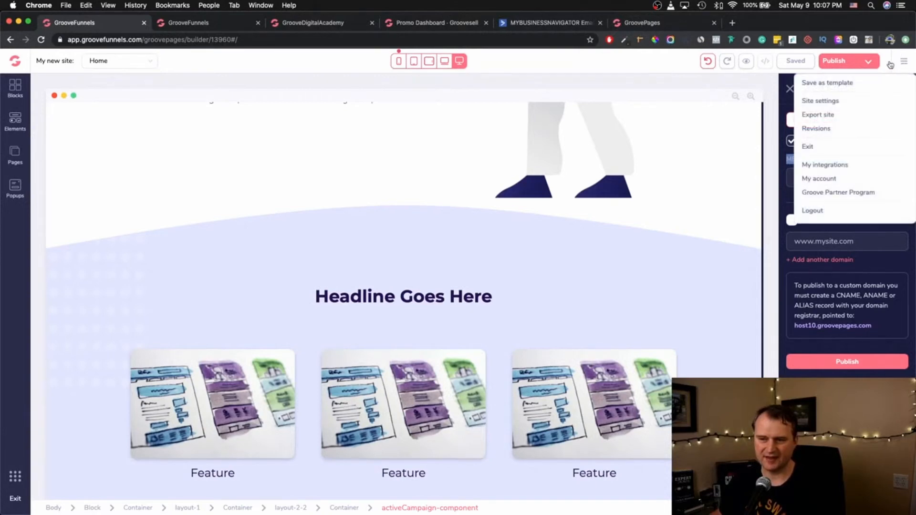
click(837, 62)
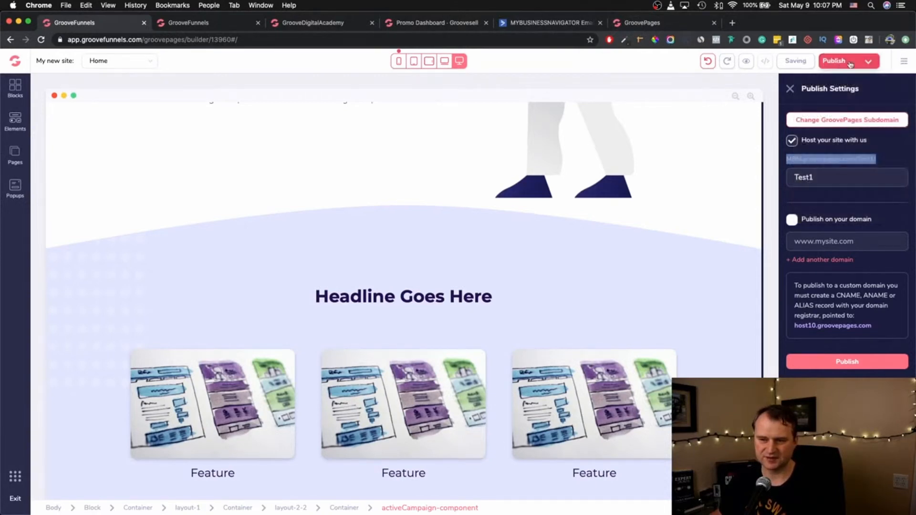
click(903, 62)
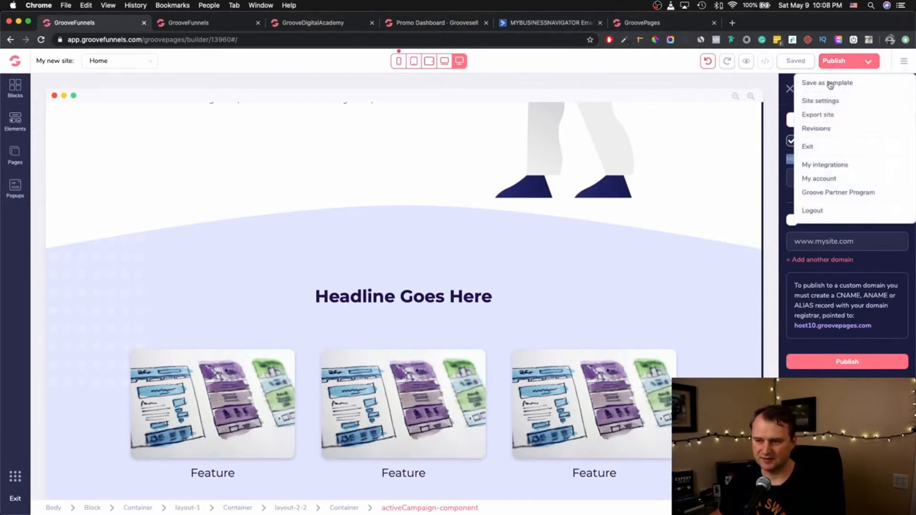
click(808, 147)
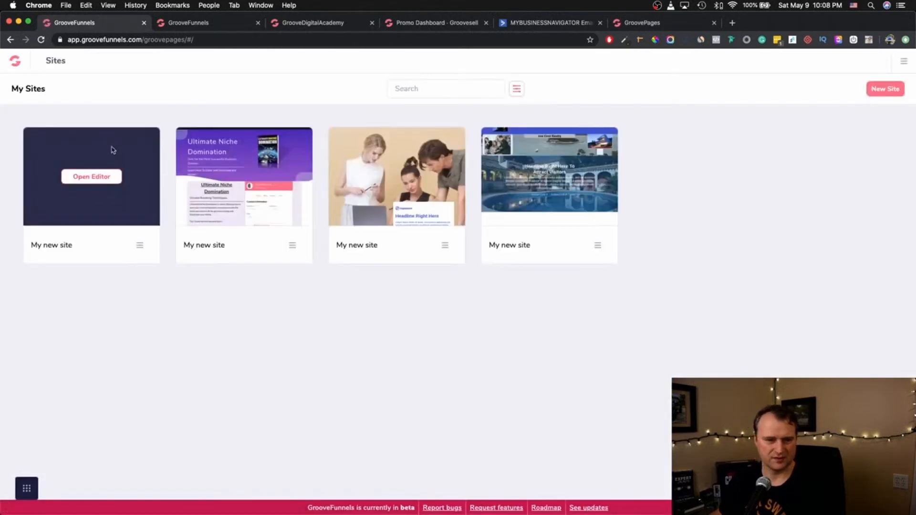
click(549, 178)
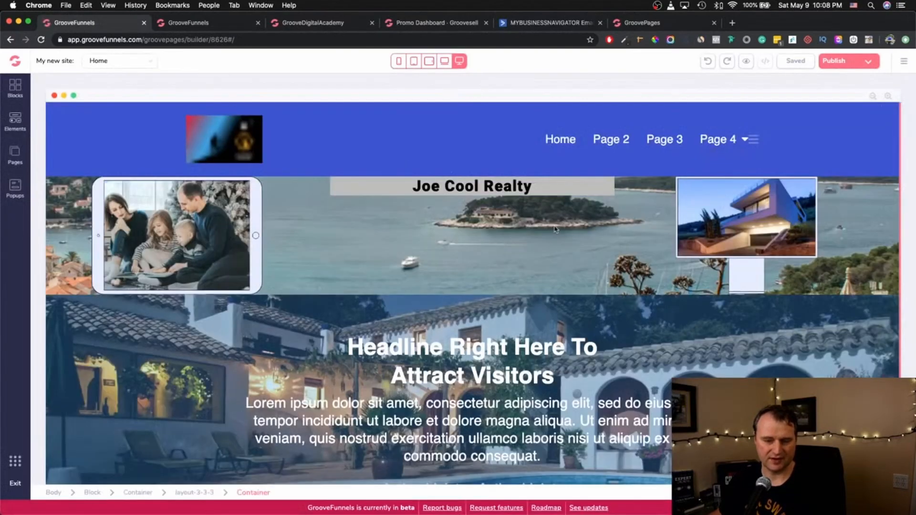
scroll(525, 236, down, 3)
scroll(525, 236, up, 3)
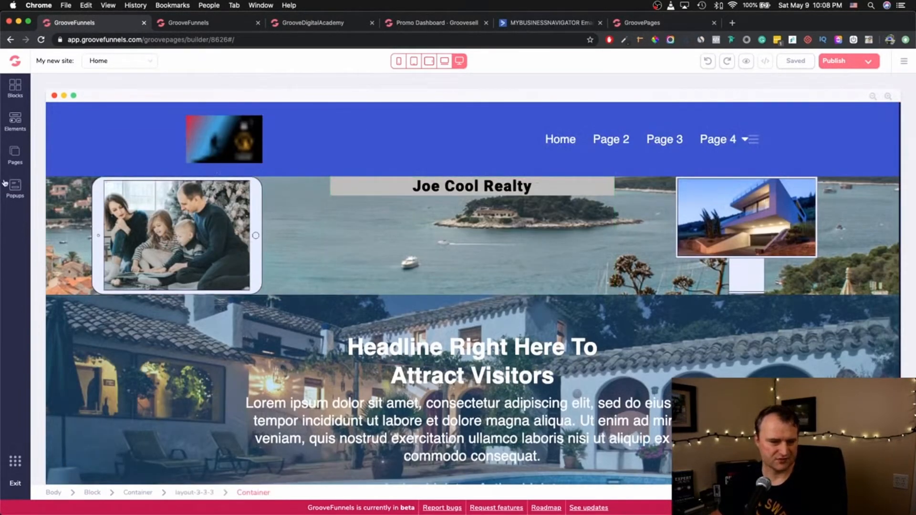
click(14, 460)
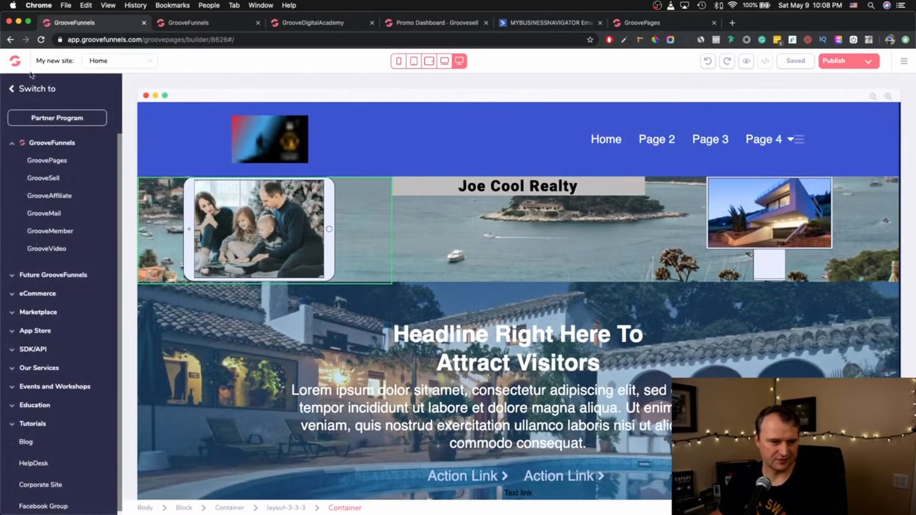
click(10, 89)
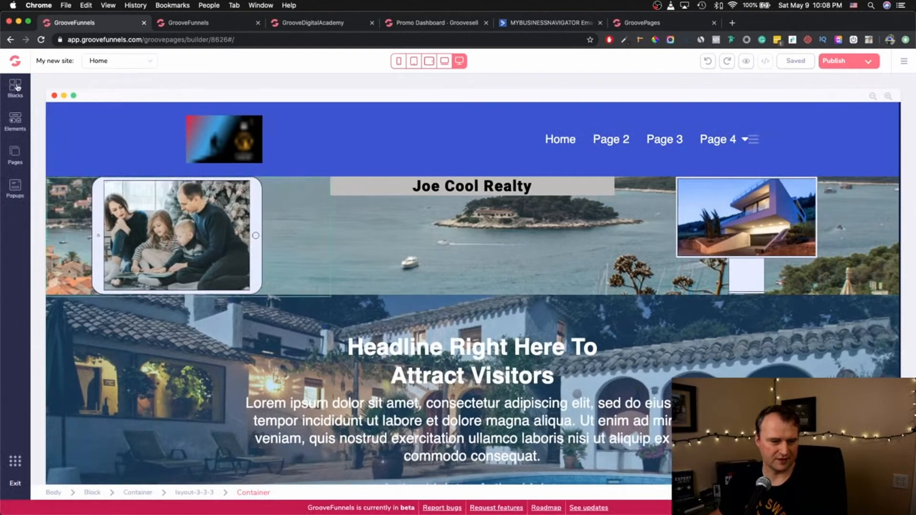
- Add an ActiveCampaign form from the Elements library to the banner and select it
click(15, 122)
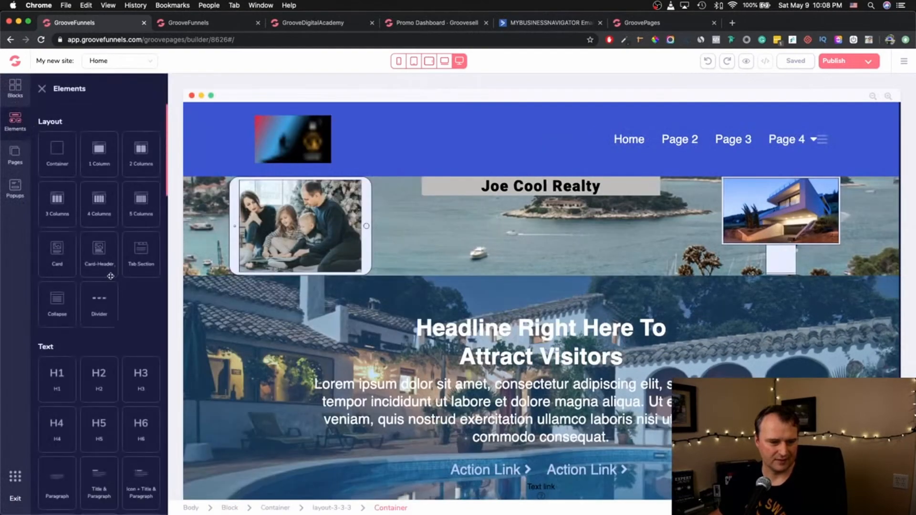
scroll(99, 286, down, 15)
click(55, 317)
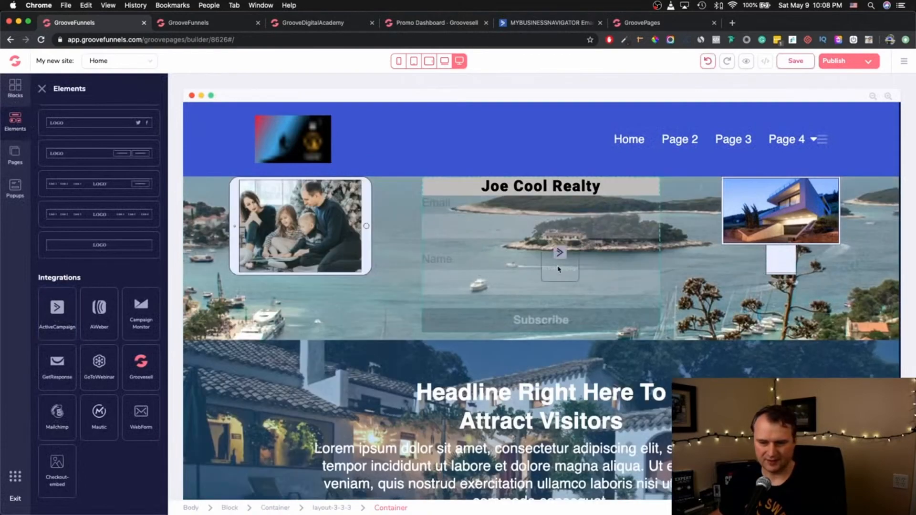
click(581, 205)
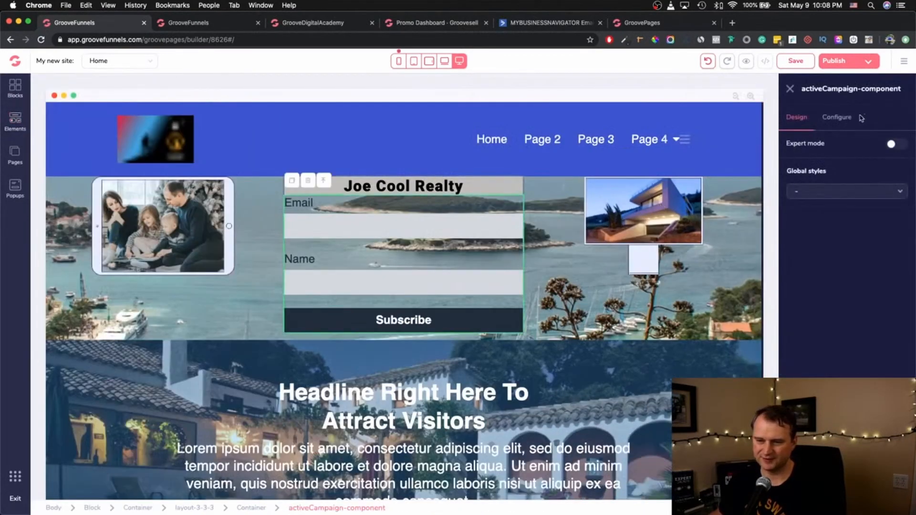
- Connect the form to the MBN - Active Campaign integration and Groove Funnels list
click(851, 120)
click(843, 161)
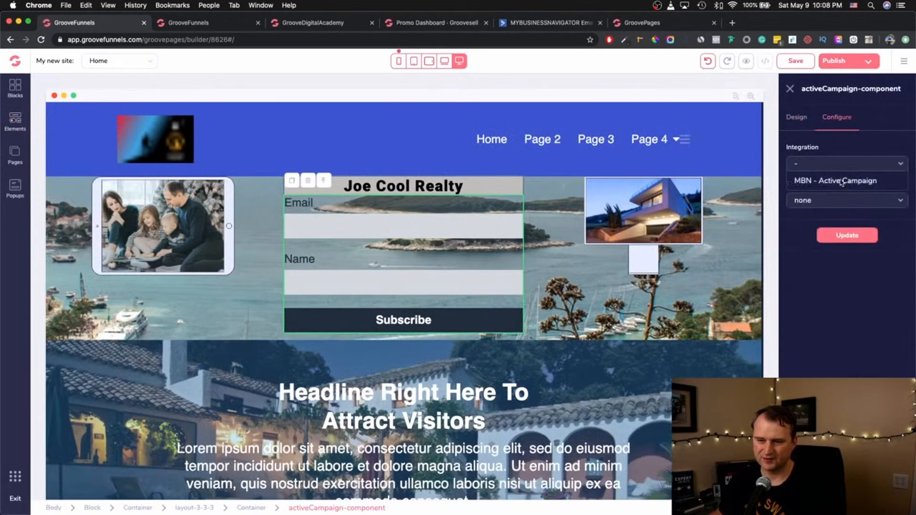
click(840, 183)
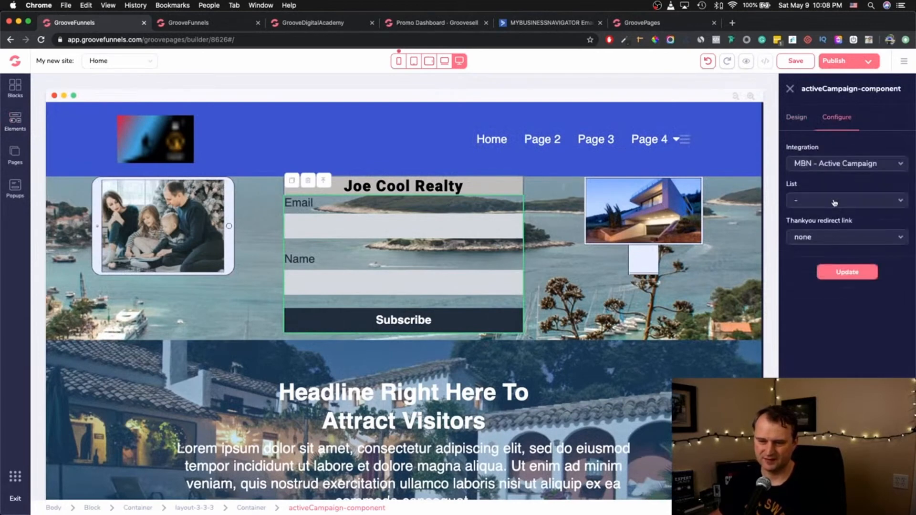
click(835, 203)
click(828, 298)
click(834, 239)
click(821, 314)
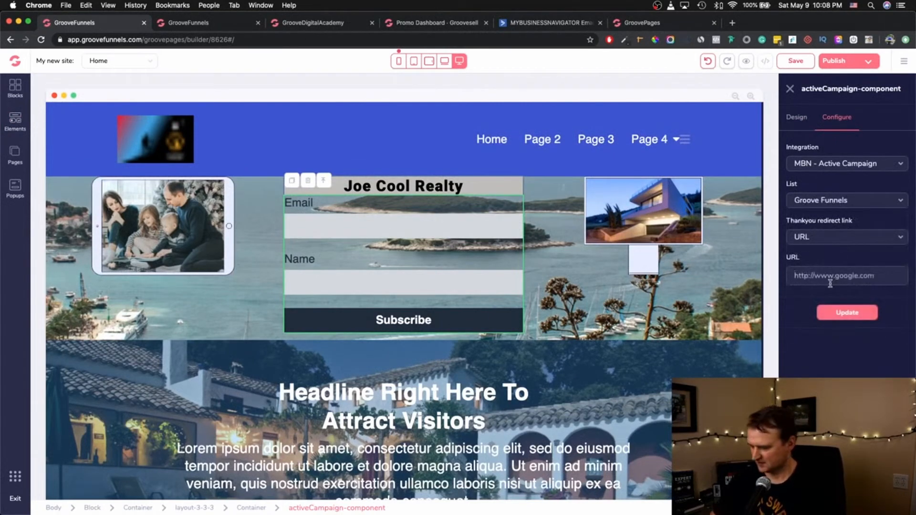
text(https://www)
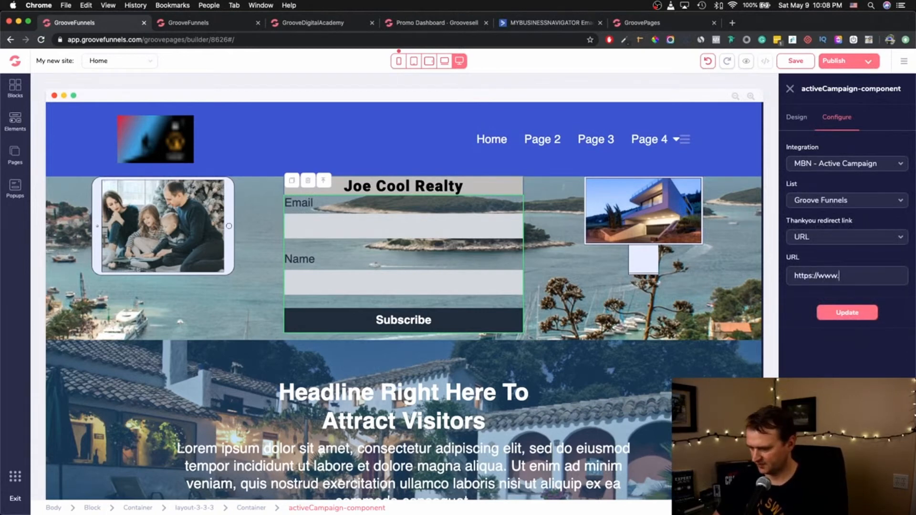
text(.mybusinessnavigator.online)
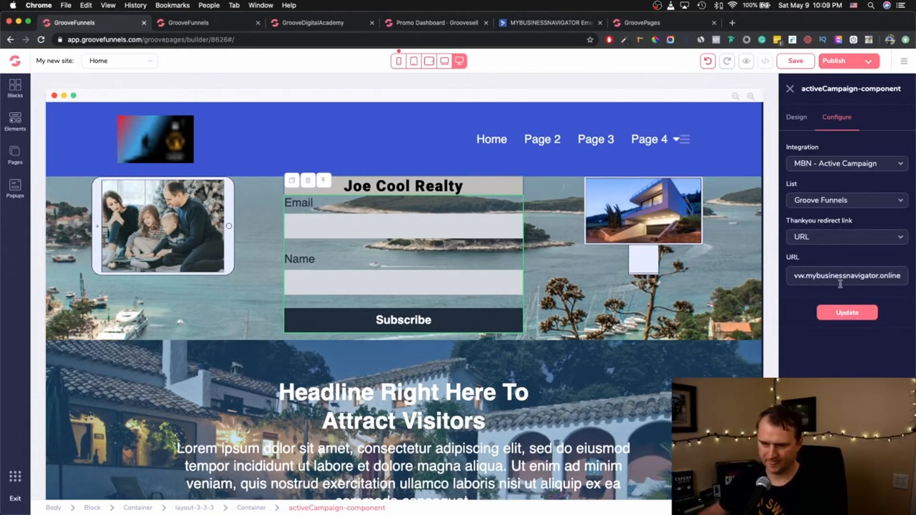
click(843, 314)
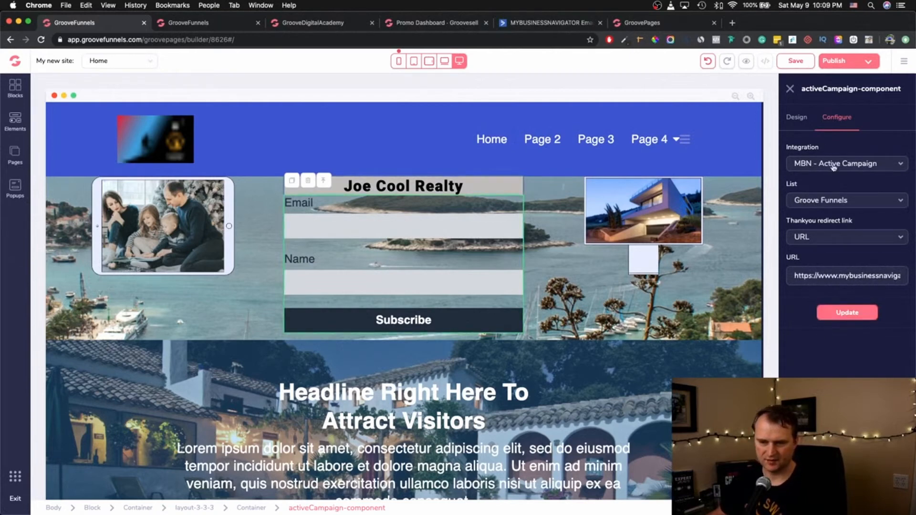
- Change the banner form's Name field input name to 'First Name' and apply it
click(345, 281)
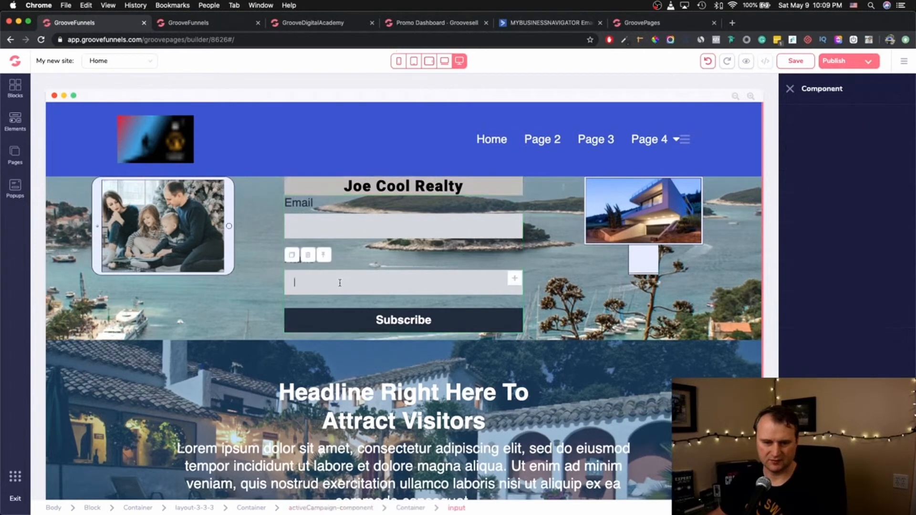
click(845, 120)
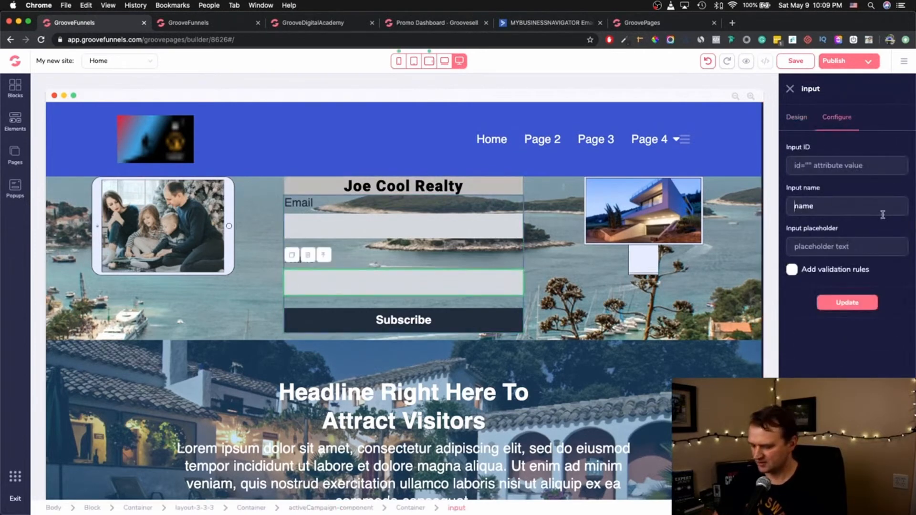
text(First Name)
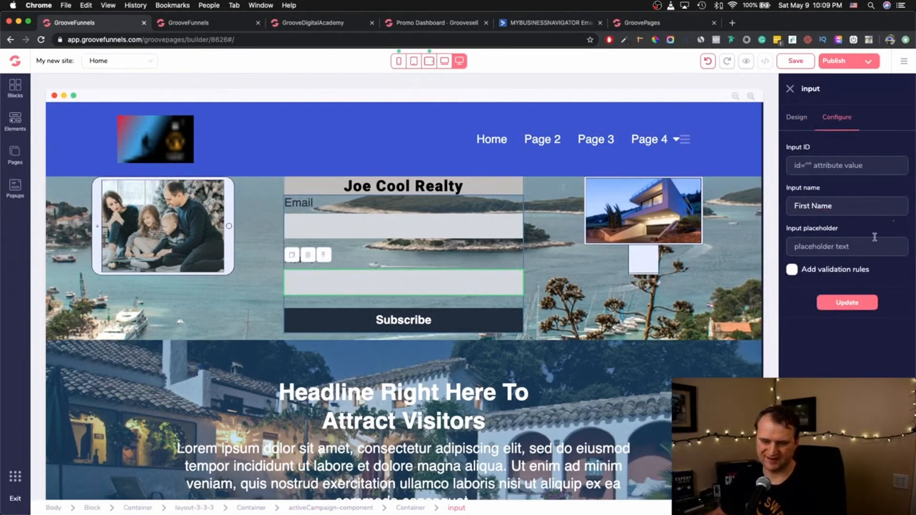
click(846, 309)
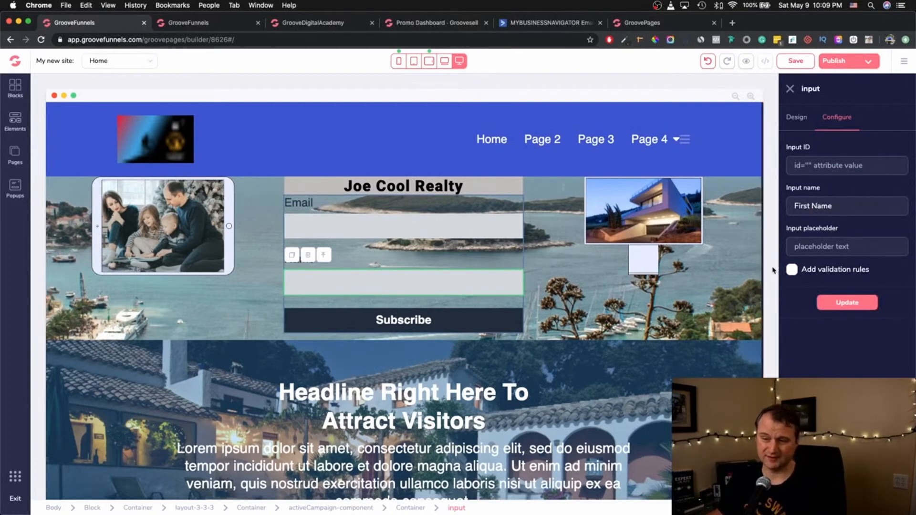
click(848, 303)
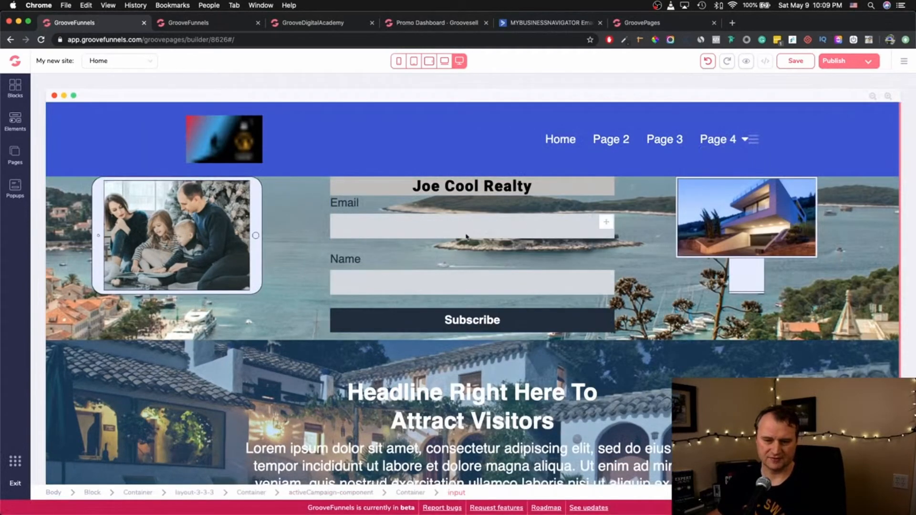
- Publish Joe Cool Realty to its custom domain, reload the subdomain tab, then publish again
click(847, 62)
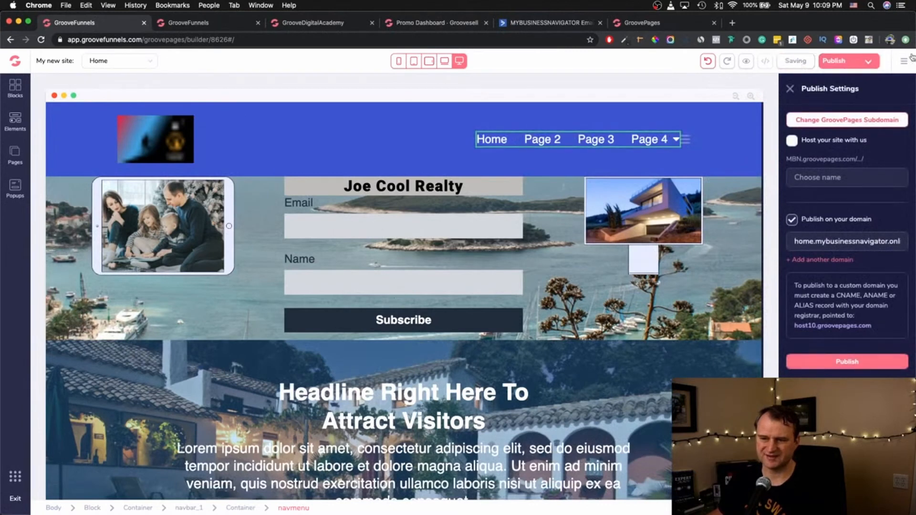
click(853, 363)
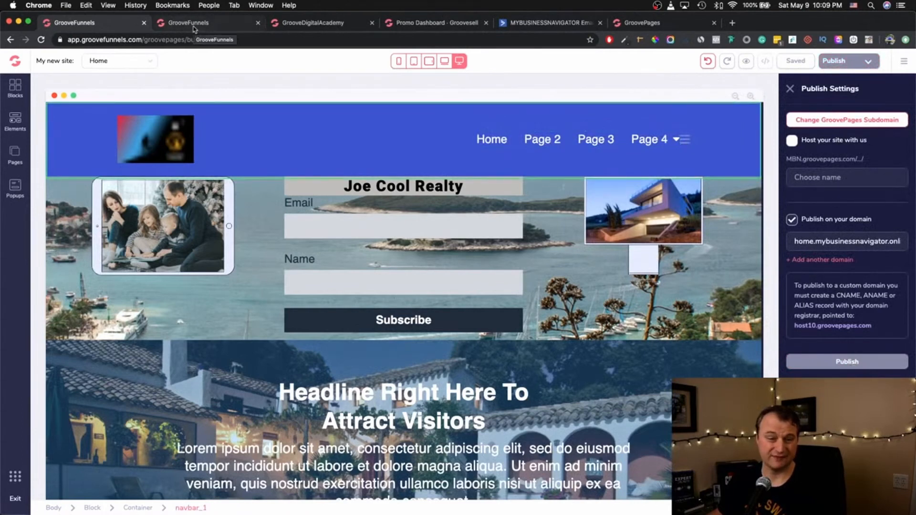
click(675, 26)
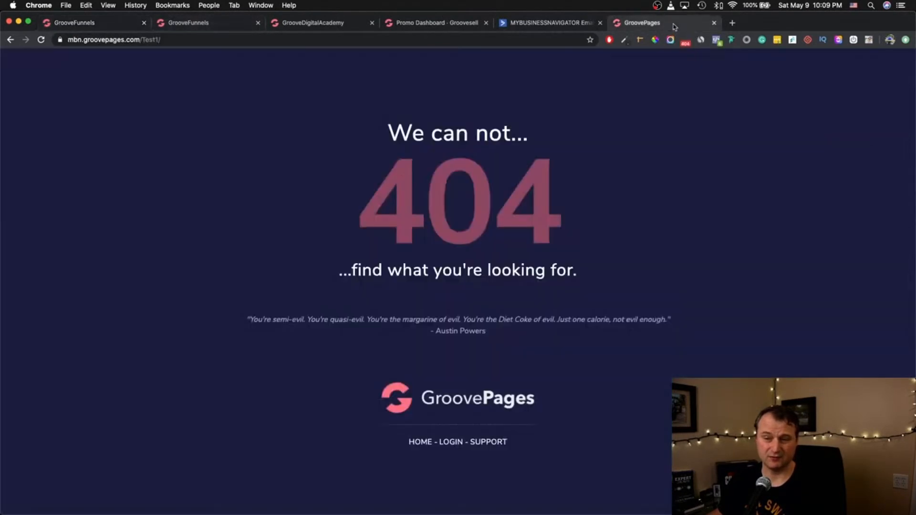
click(44, 43)
click(104, 23)
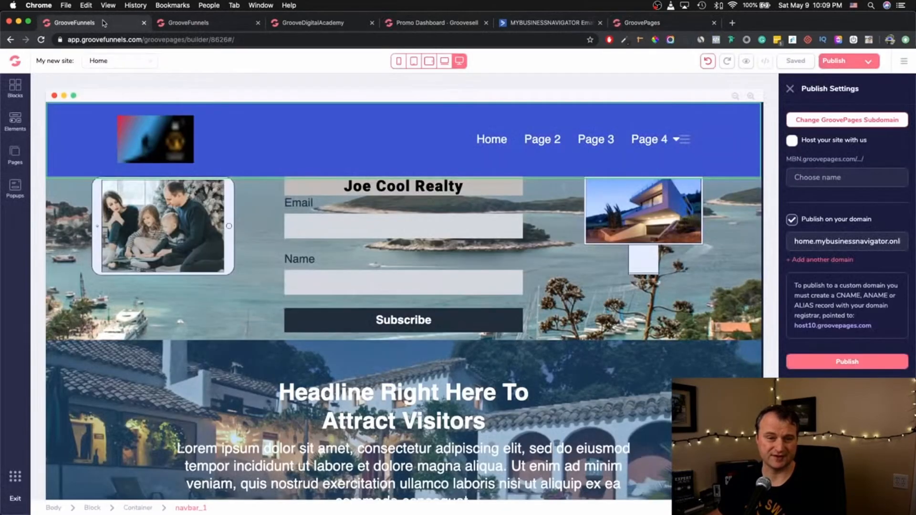
click(848, 363)
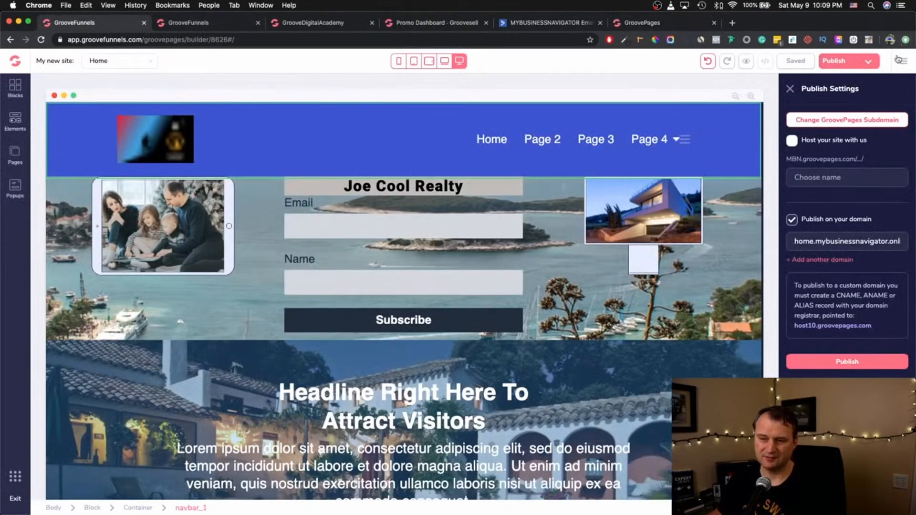
- Exit to the sites list, publish the Power of Website Building site, and check the 404 tab
mouse_move(896, 72)
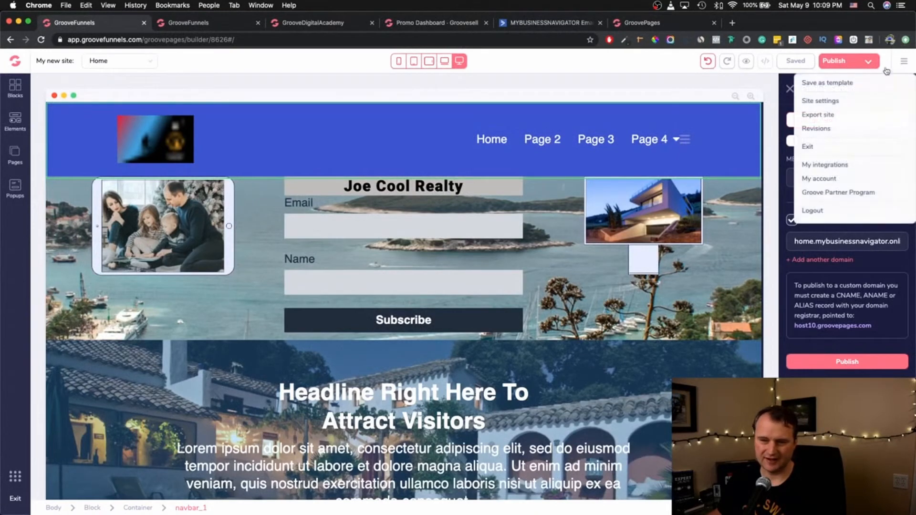
click(827, 148)
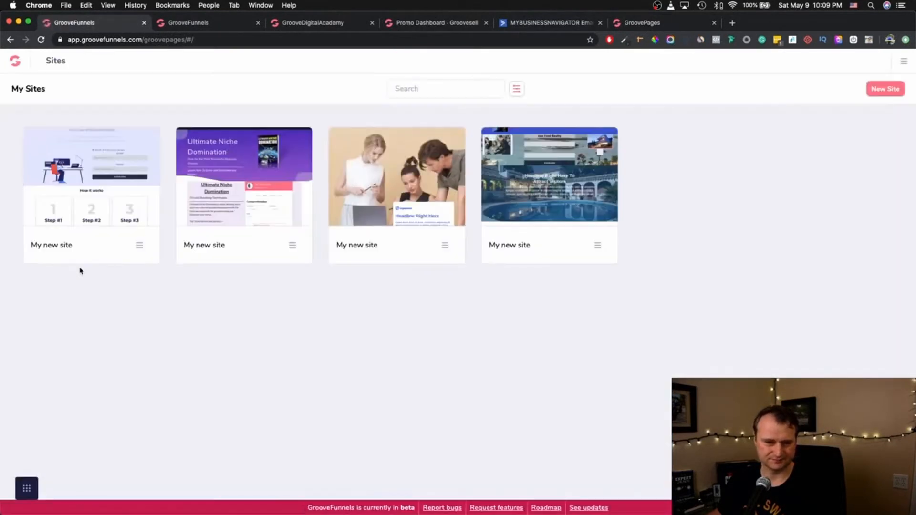
mouse_move(84, 168)
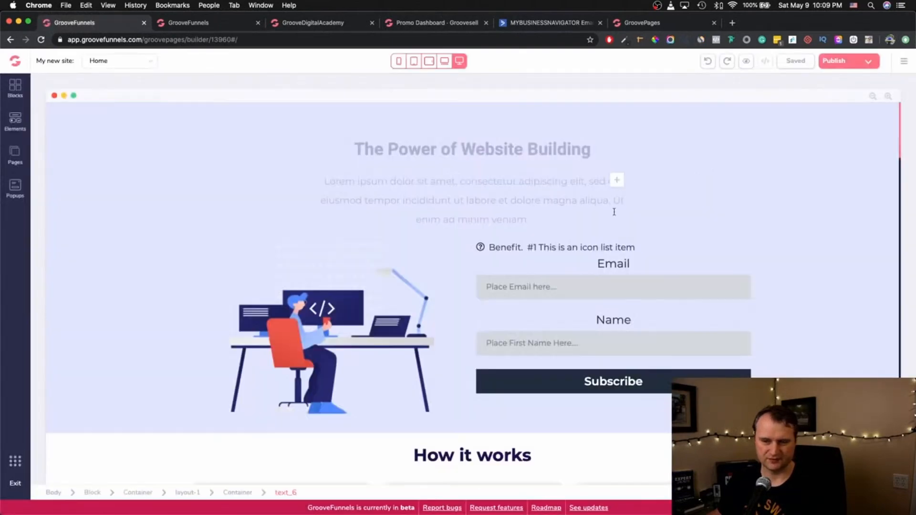
click(684, 266)
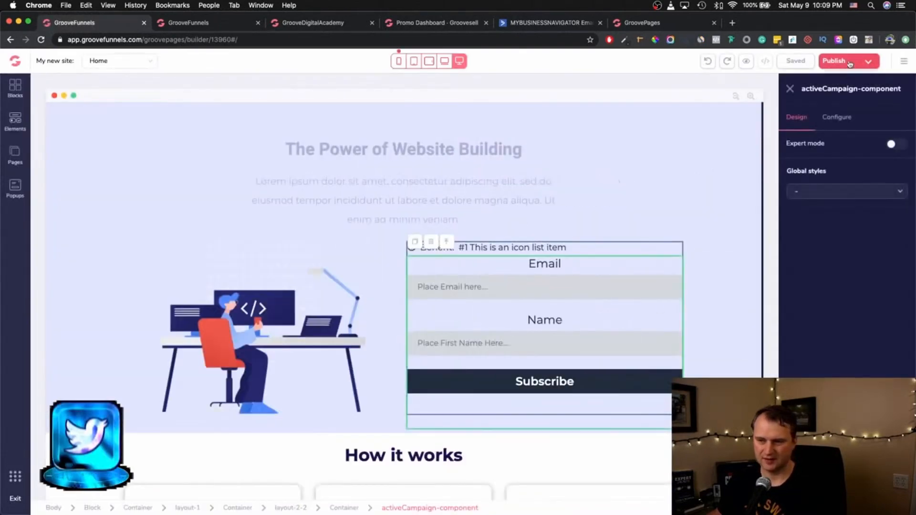
click(834, 61)
click(846, 362)
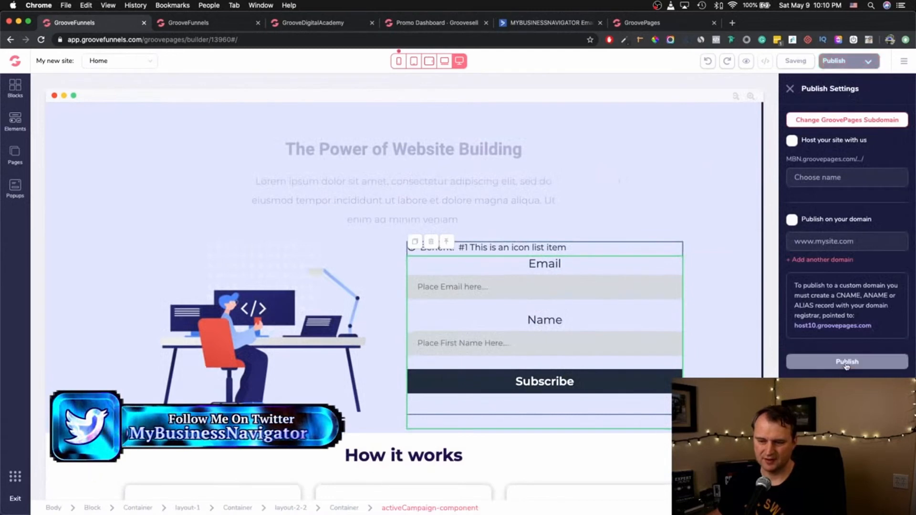
click(641, 22)
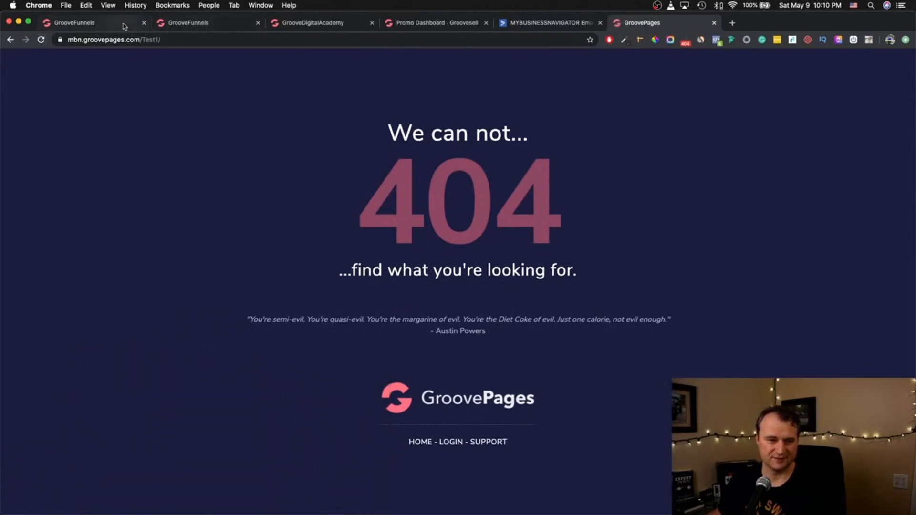
click(124, 26)
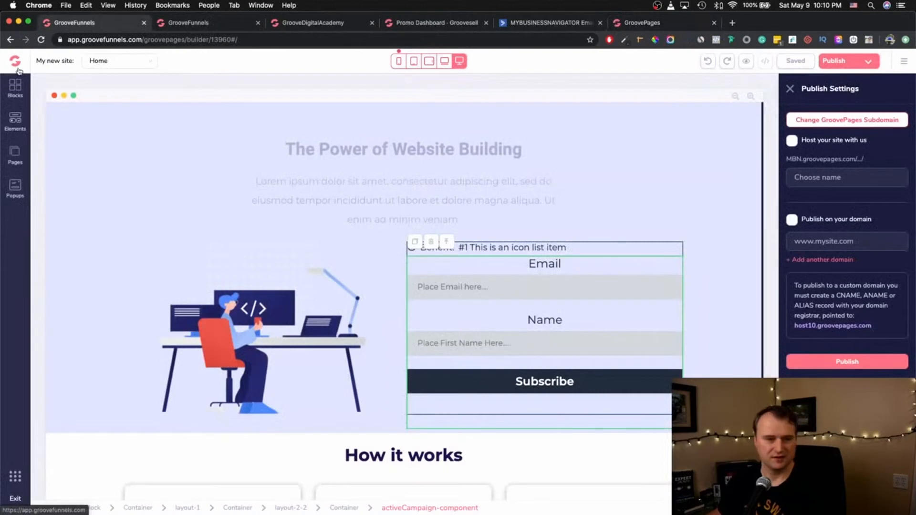
- Reopen Joe Cool Realty's publish settings and select its custom domain value
click(904, 61)
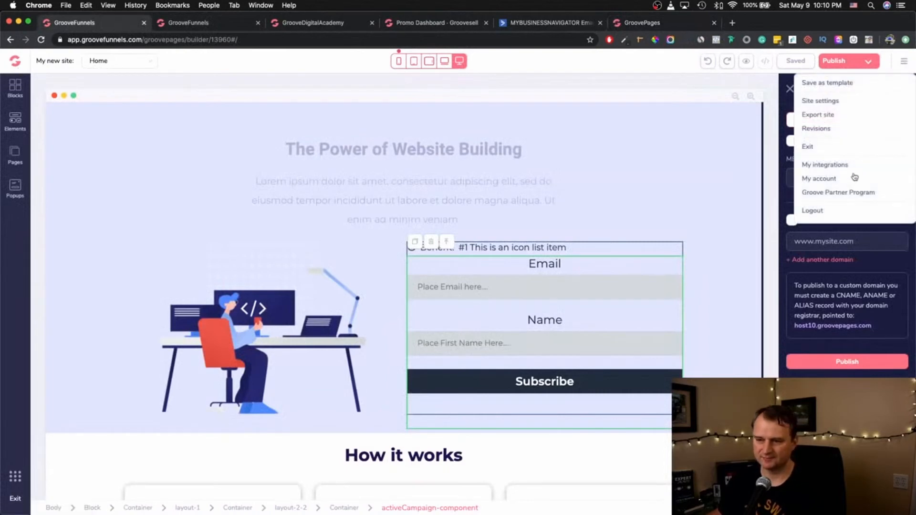
click(840, 148)
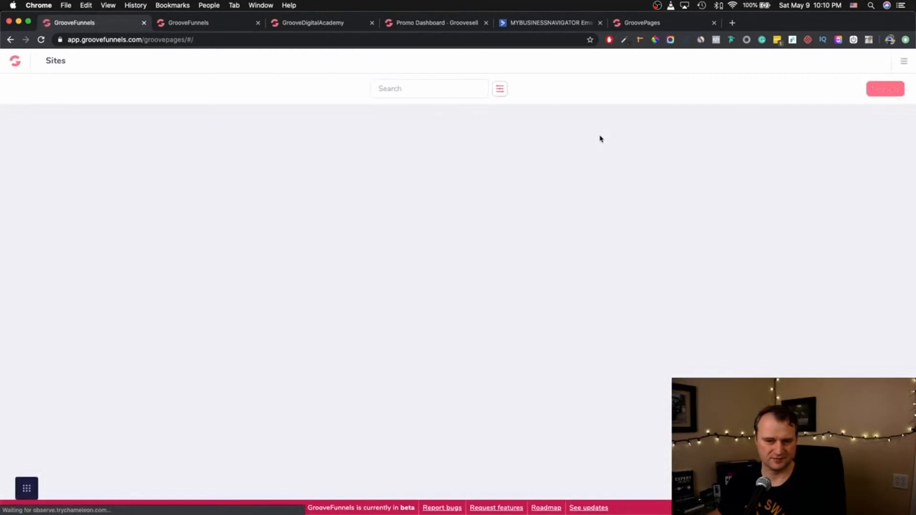
click(553, 176)
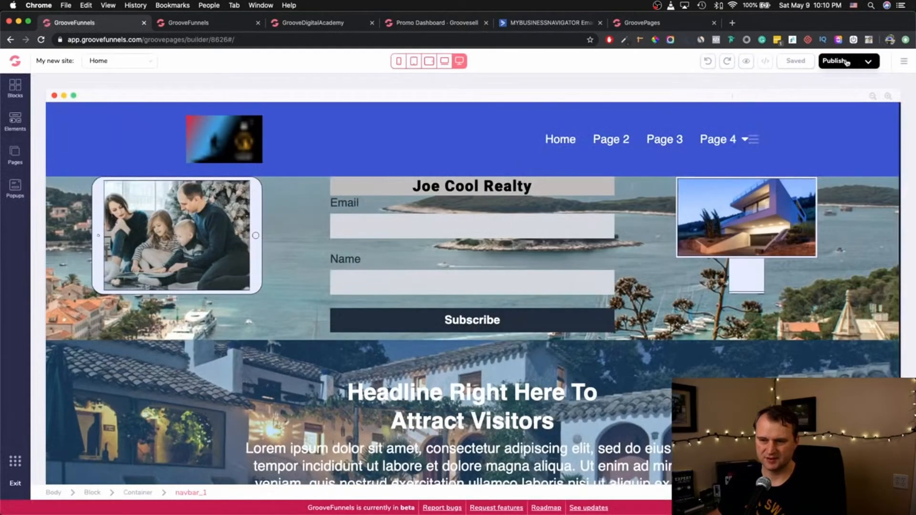
click(860, 65)
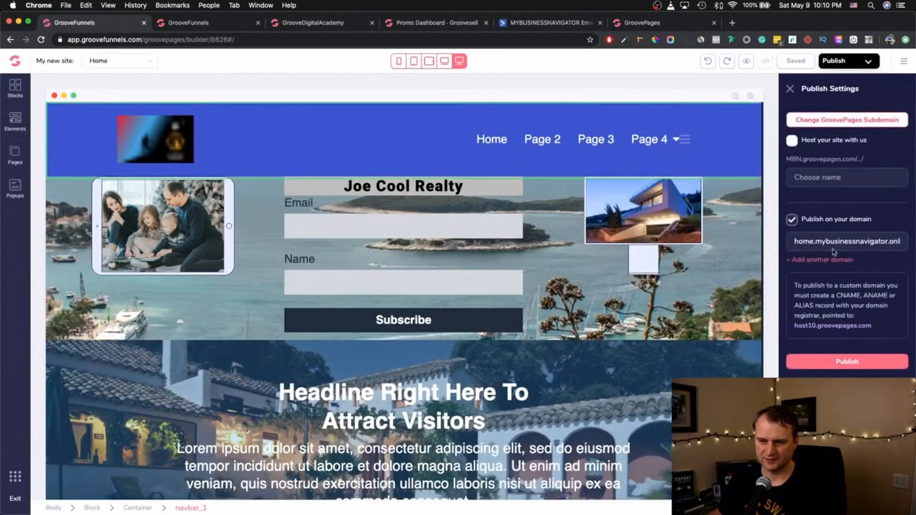
triple_click(847, 242)
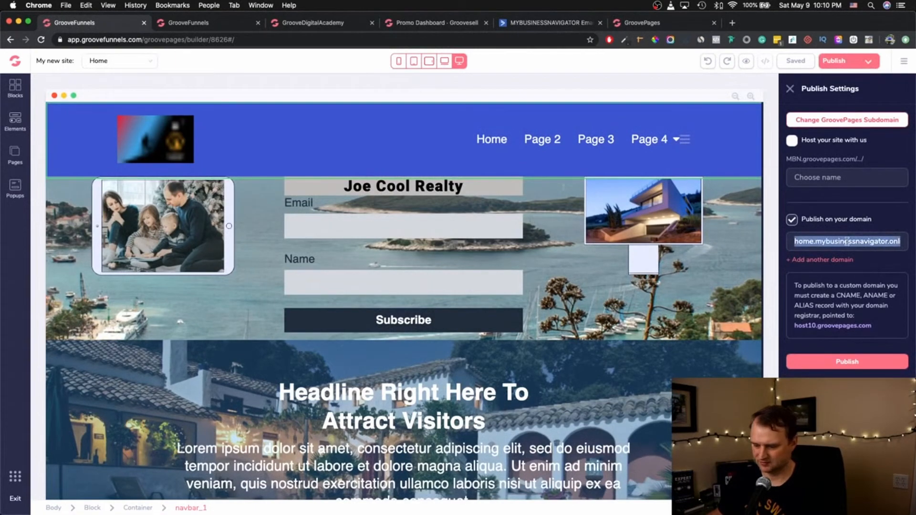
click(670, 24)
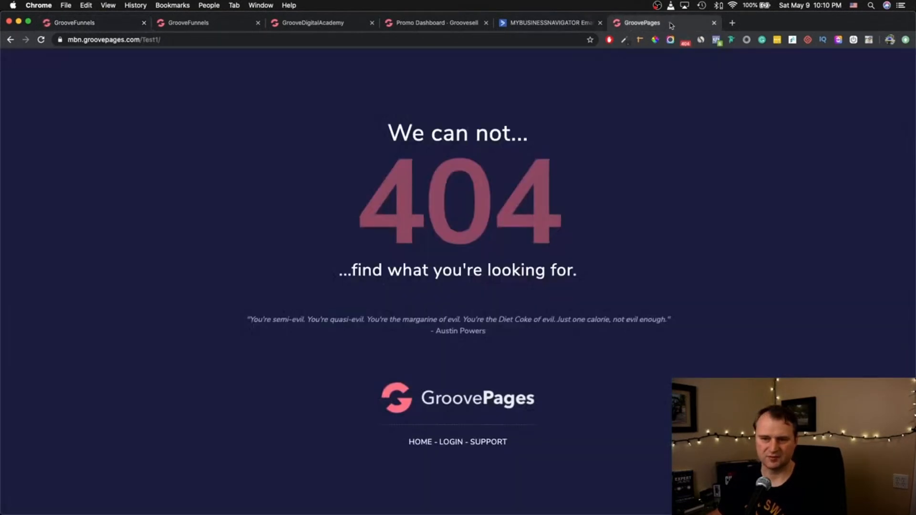
- Load home.mybusinessnavigator.online in the browser and scroll through the live Joe Cool Realty page
click(186, 41)
text(home.mybusinessnavigator.online)
key(Return)
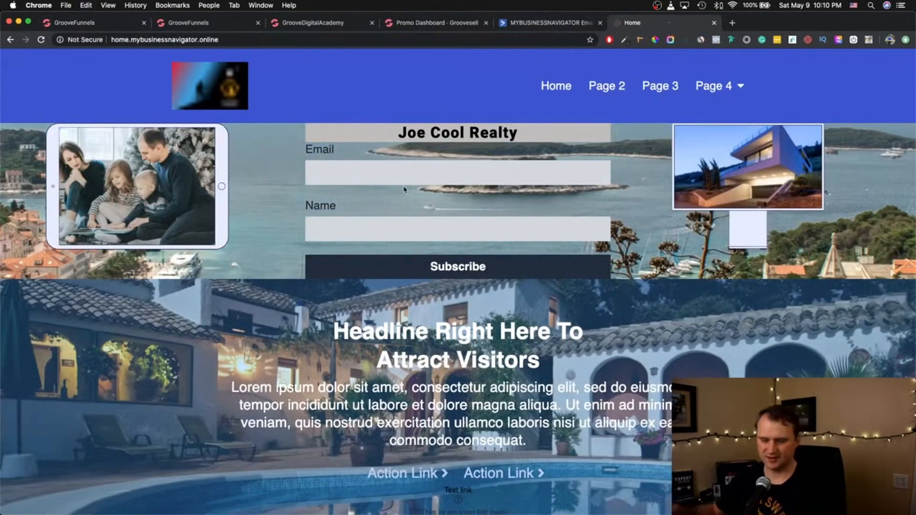
scroll(418, 337, down, 2)
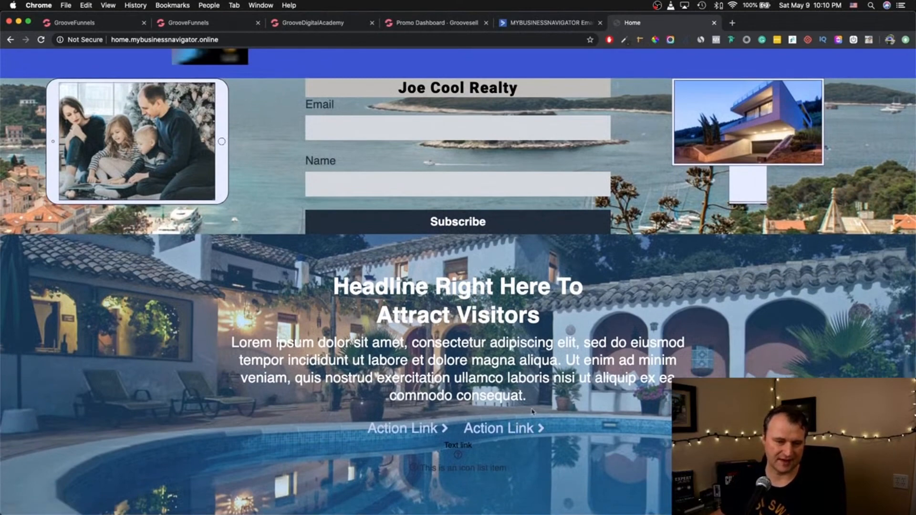
scroll(393, 193, up, 2)
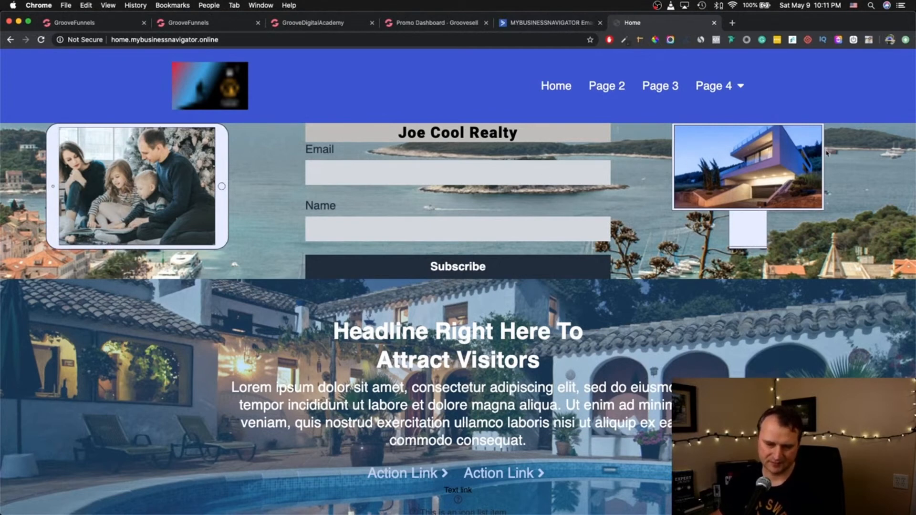
- Fill the live form's Email and Name fields with test values and submit it
click(478, 169)
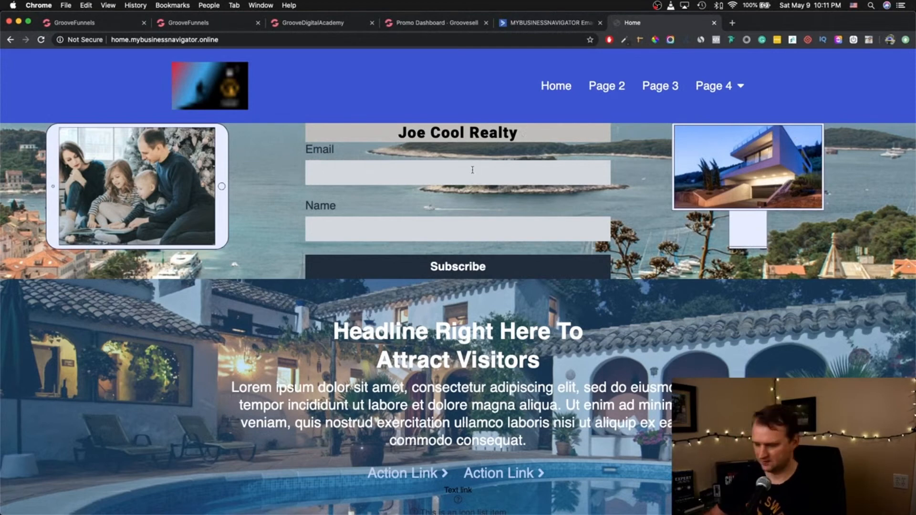
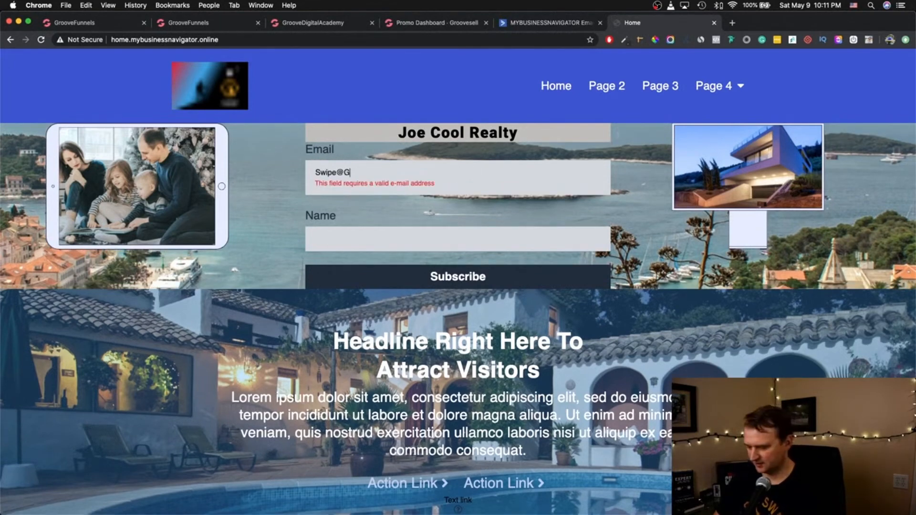
key(Tab)
text(Tester)
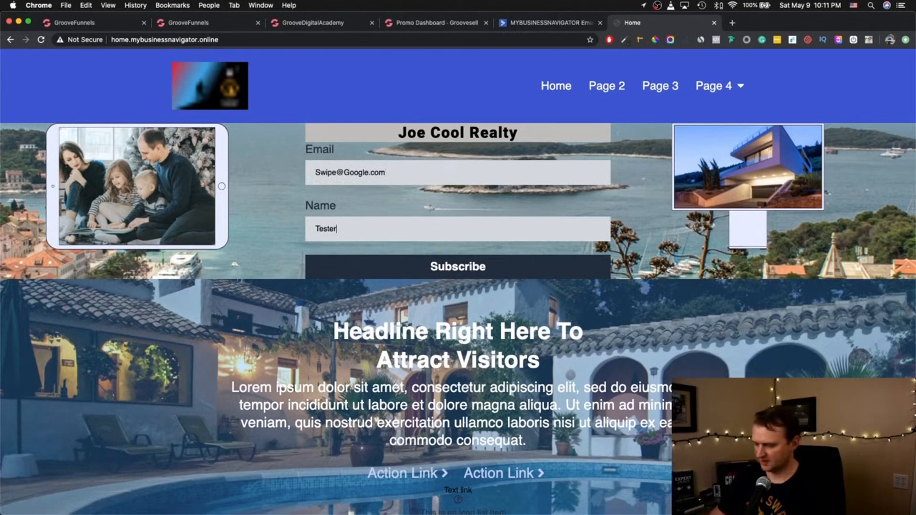
text(1)
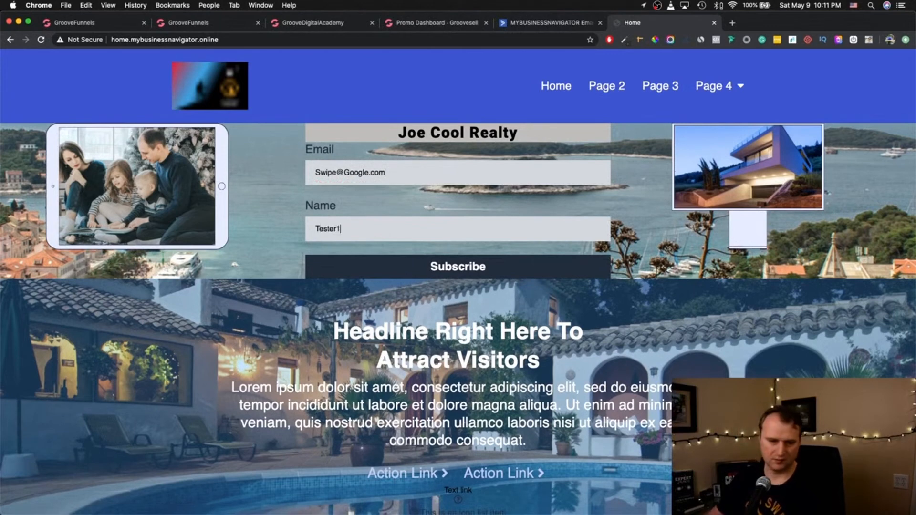
click(457, 269)
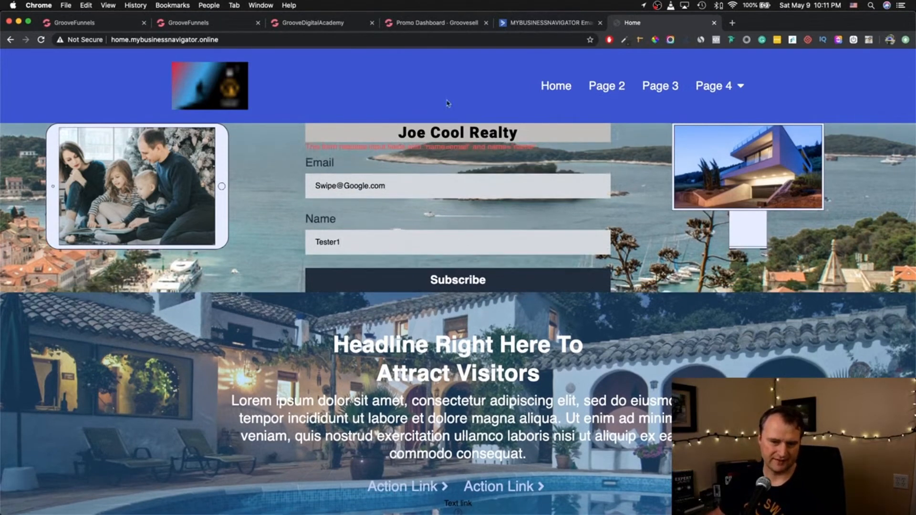
- Read the red error about required email and name inputs, then return to the builder
drag(351, 147, 384, 147)
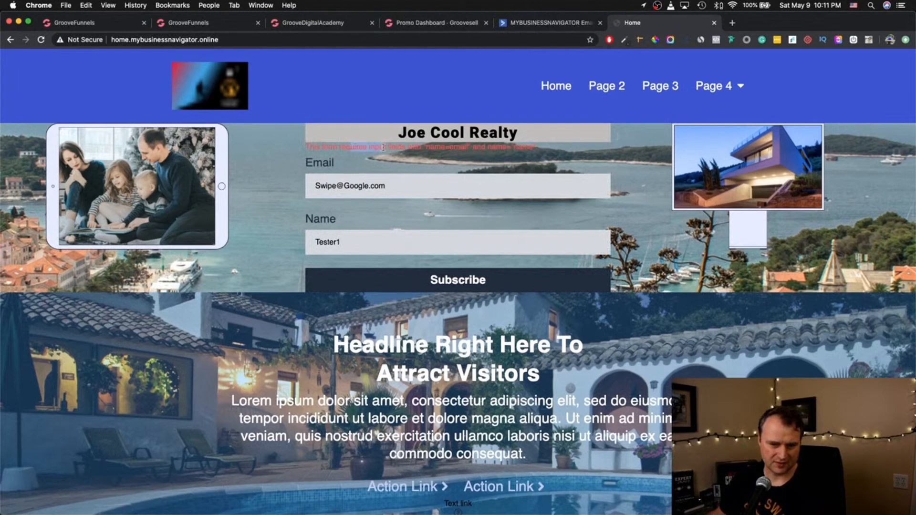
click(318, 145)
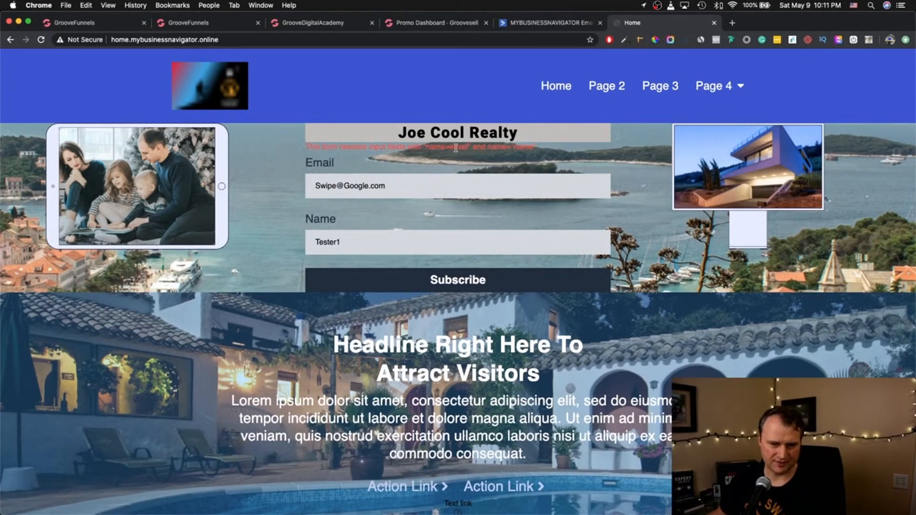
drag(457, 148, 433, 149)
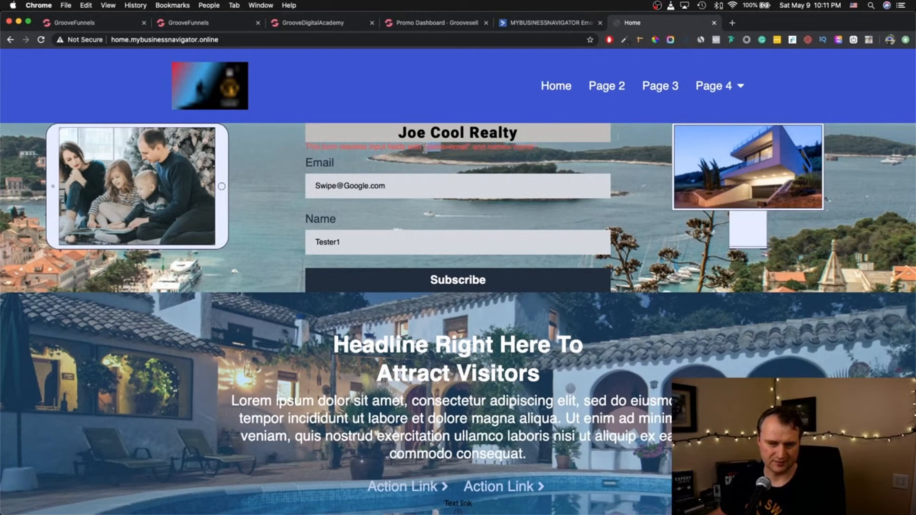
double_click(497, 147)
double_click(524, 147)
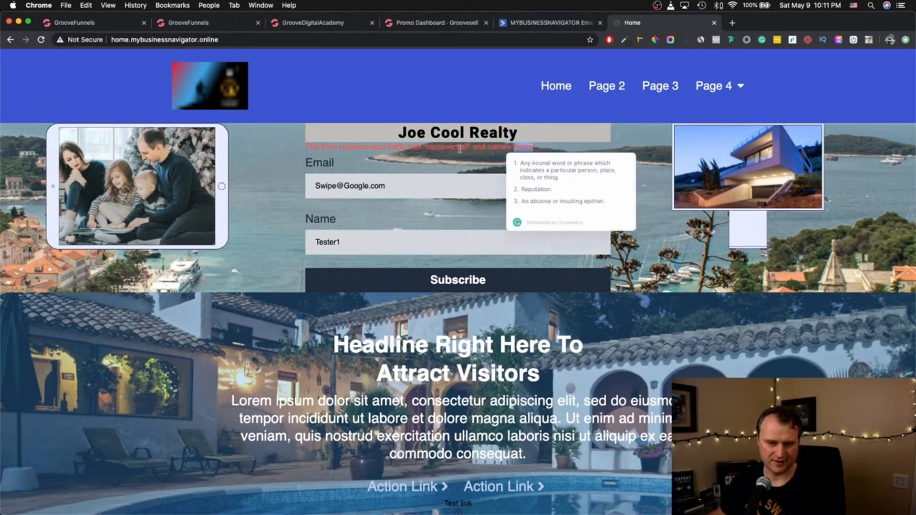
click(74, 22)
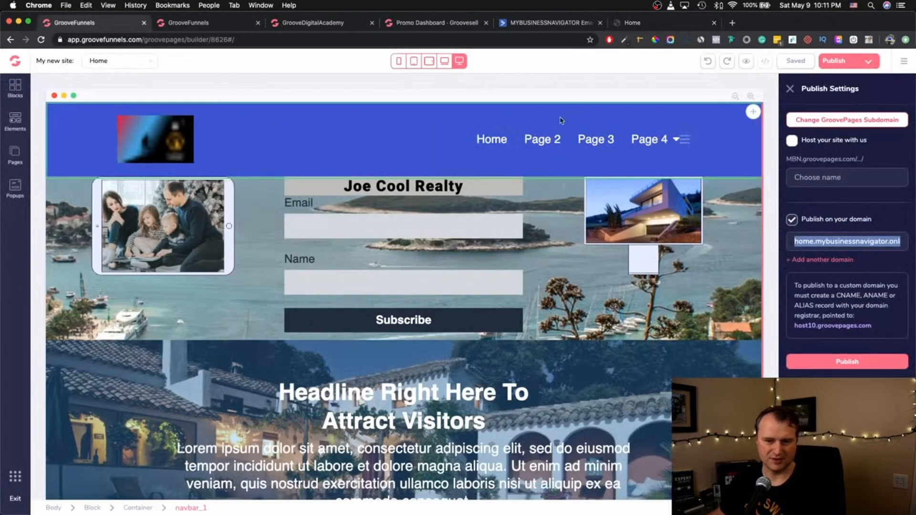
- Inspect the configured Input name for the Email and Name fields, then go back to the live site
click(358, 224)
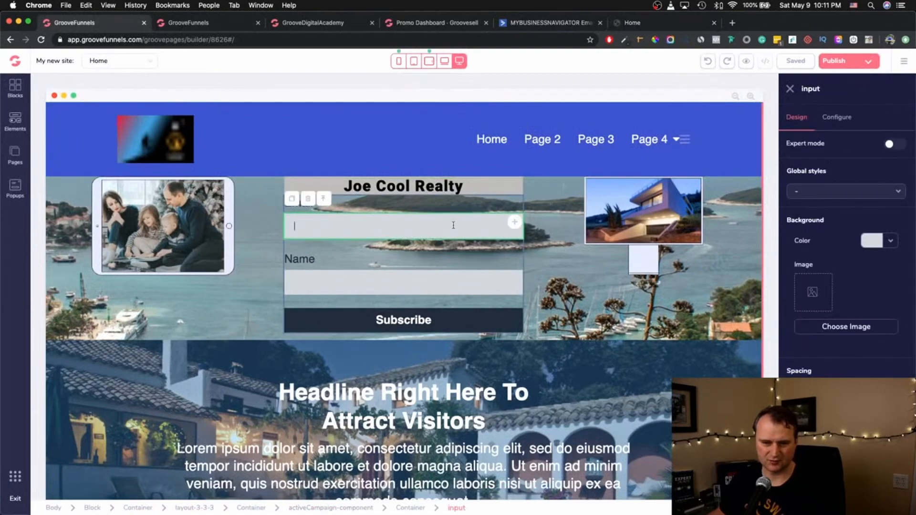
click(790, 89)
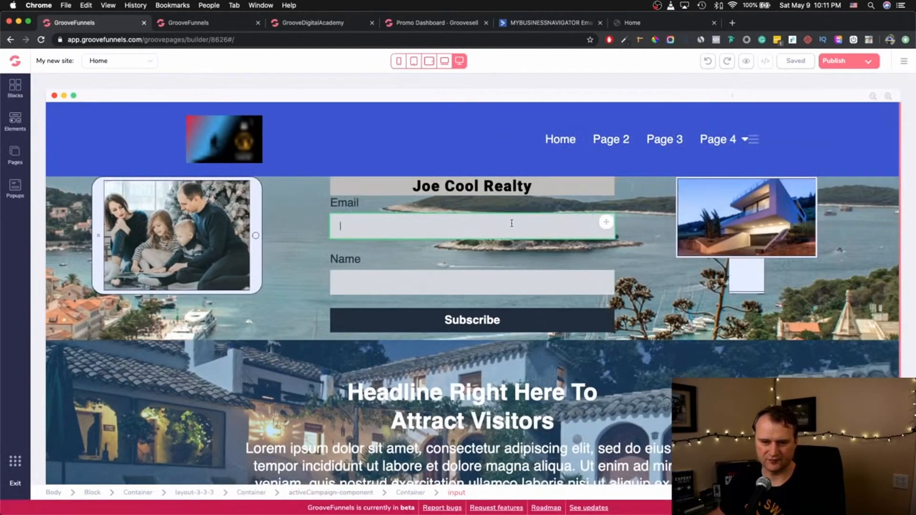
click(511, 223)
click(836, 117)
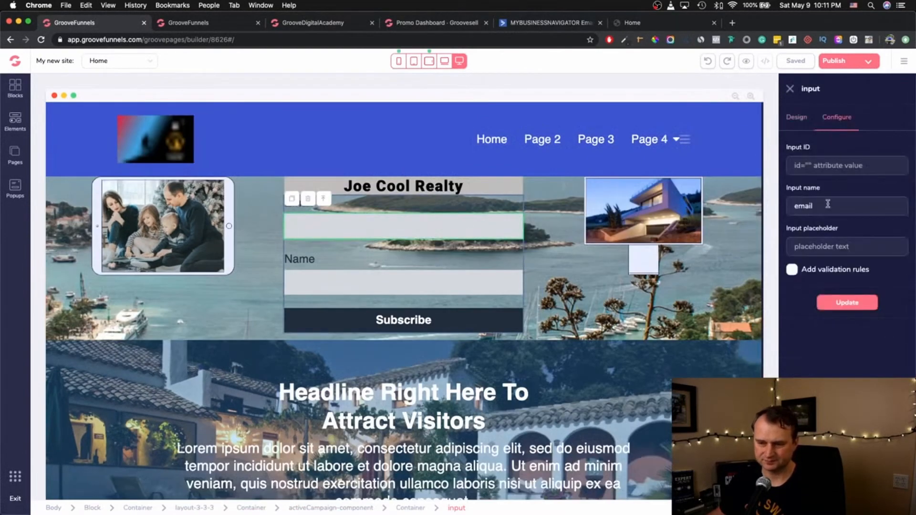
click(390, 277)
click(838, 117)
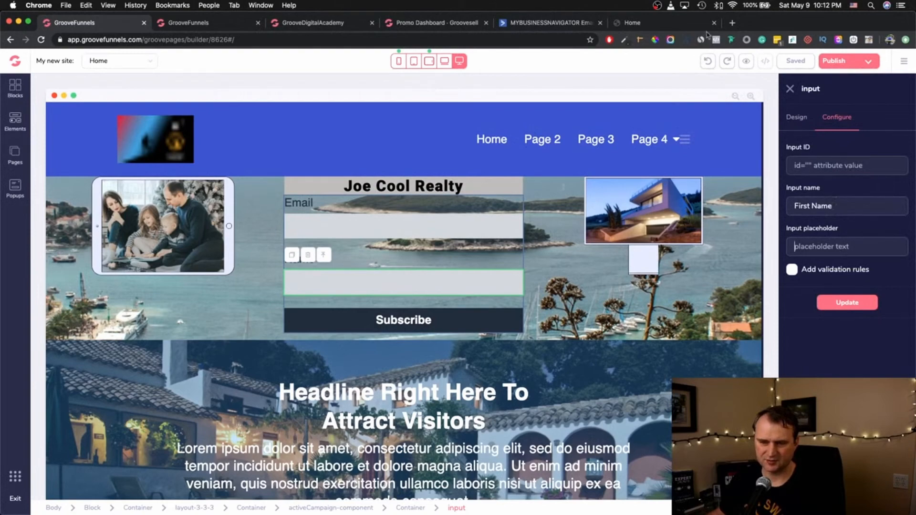
click(640, 22)
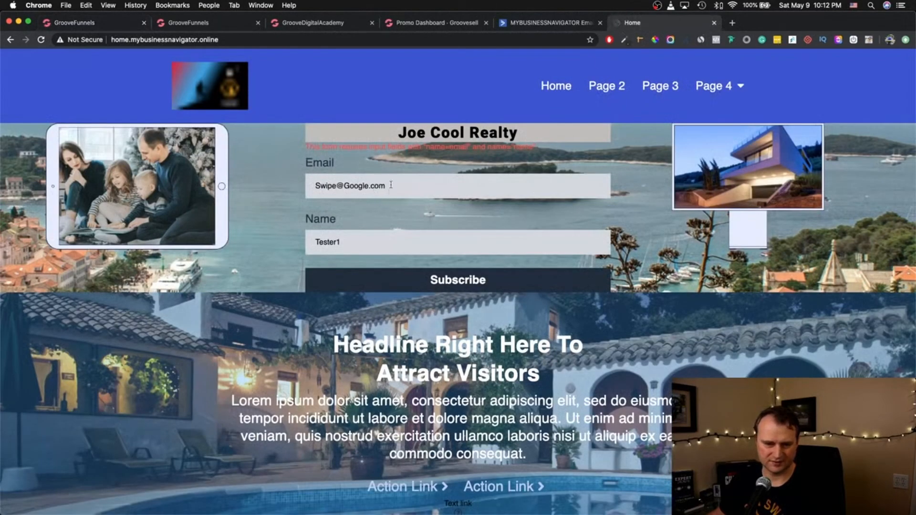
- Resubmit the test signup and select the second identical error message
click(426, 291)
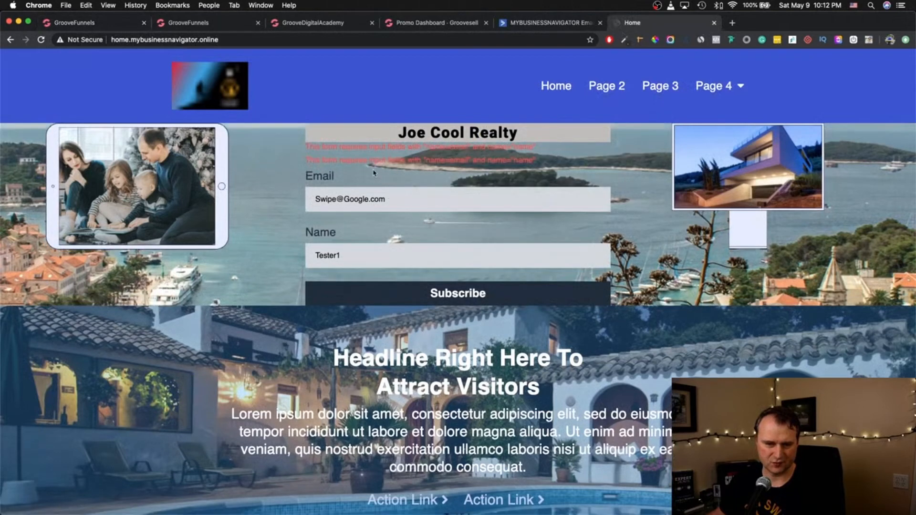
drag(321, 163, 529, 162)
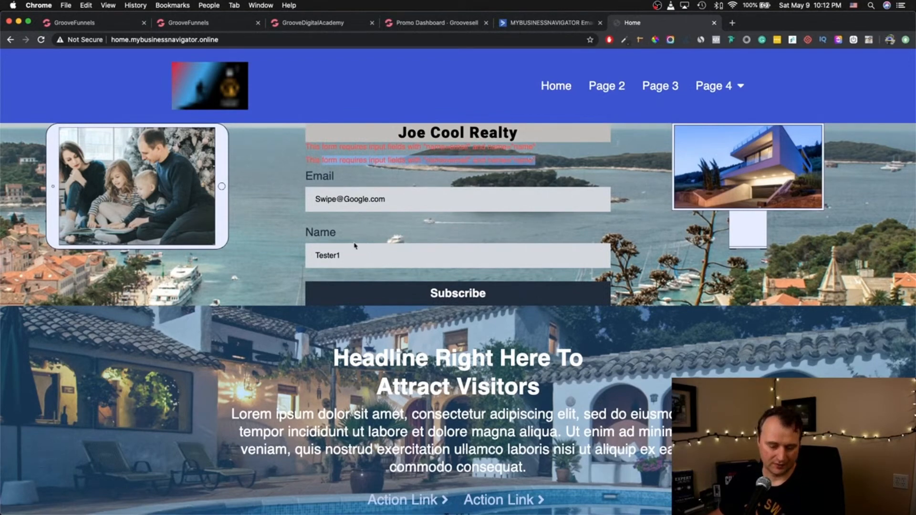
- Delete the old ActiveCampaign form component from the page, confirming the warning
click(121, 23)
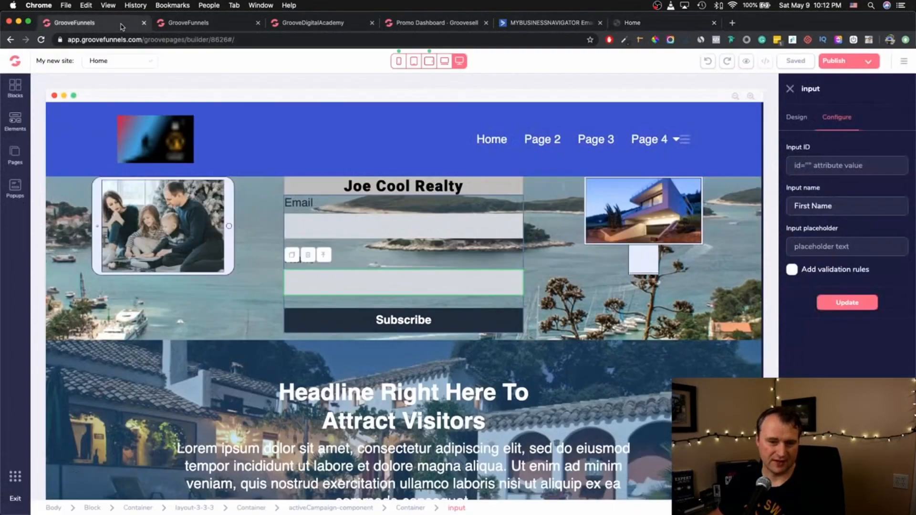
click(433, 282)
click(482, 207)
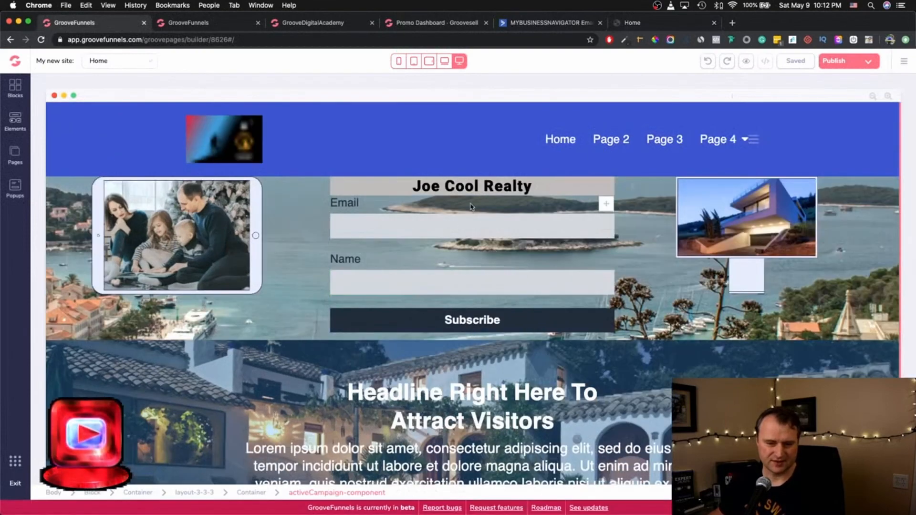
click(308, 181)
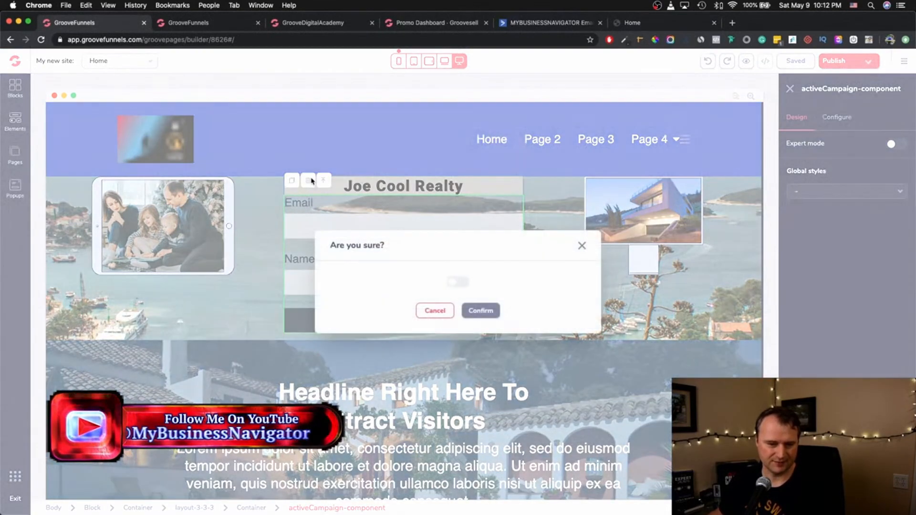
click(458, 282)
click(479, 310)
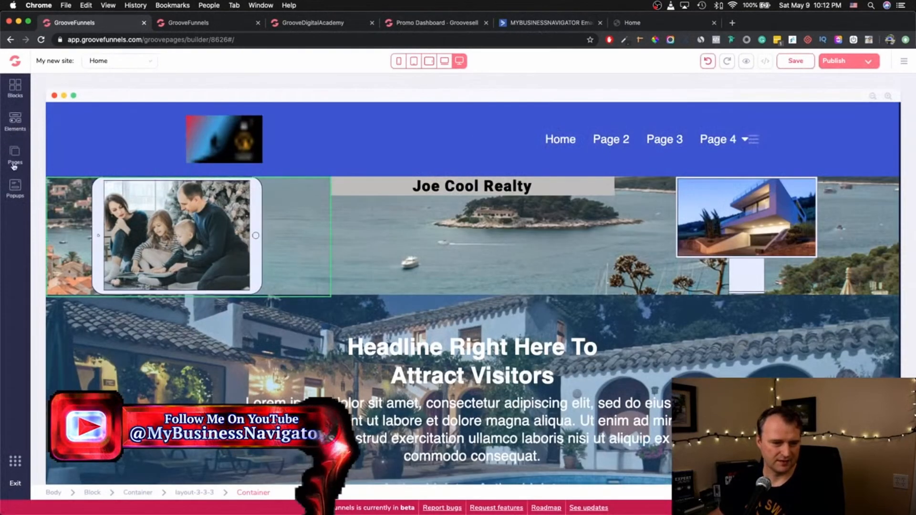
- Place a new ActiveCampaign form from Elements > Integrations under Joe Cool Realty
click(15, 120)
scroll(60, 342, down, 15)
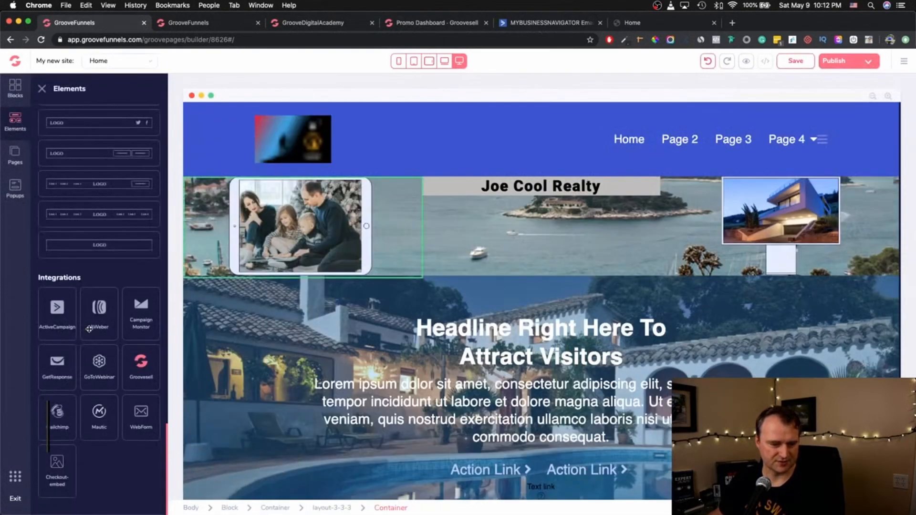
drag(61, 342, 520, 220)
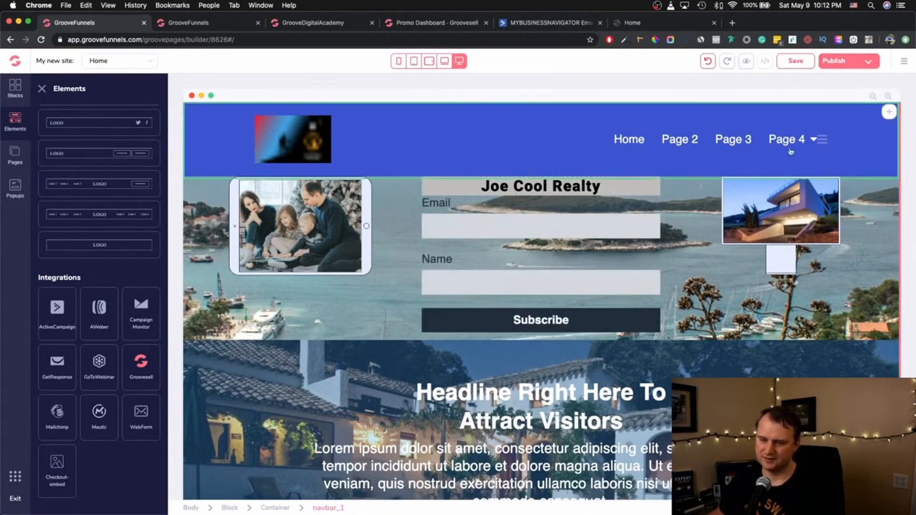
click(587, 210)
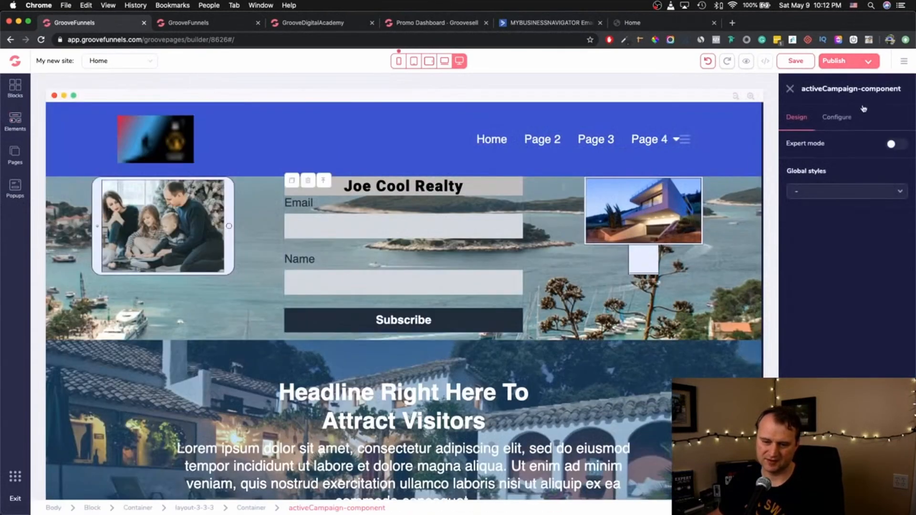
click(839, 118)
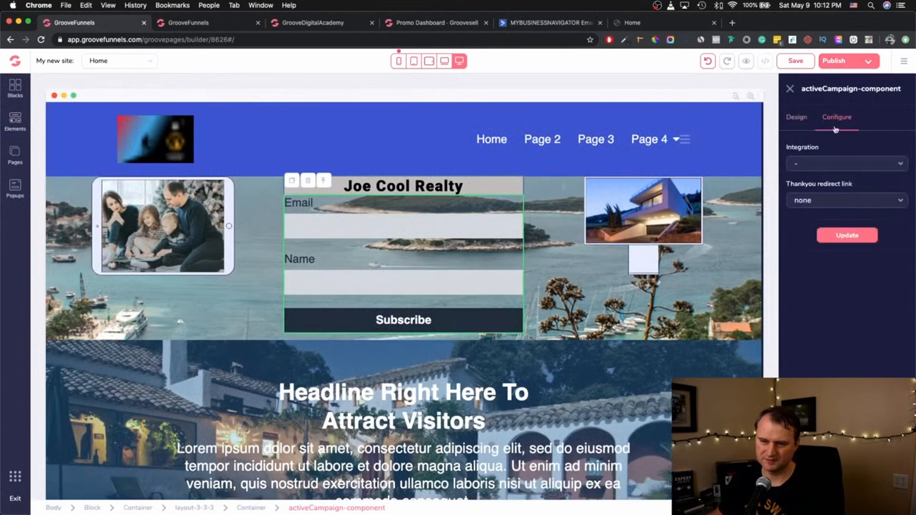
click(849, 166)
click(849, 184)
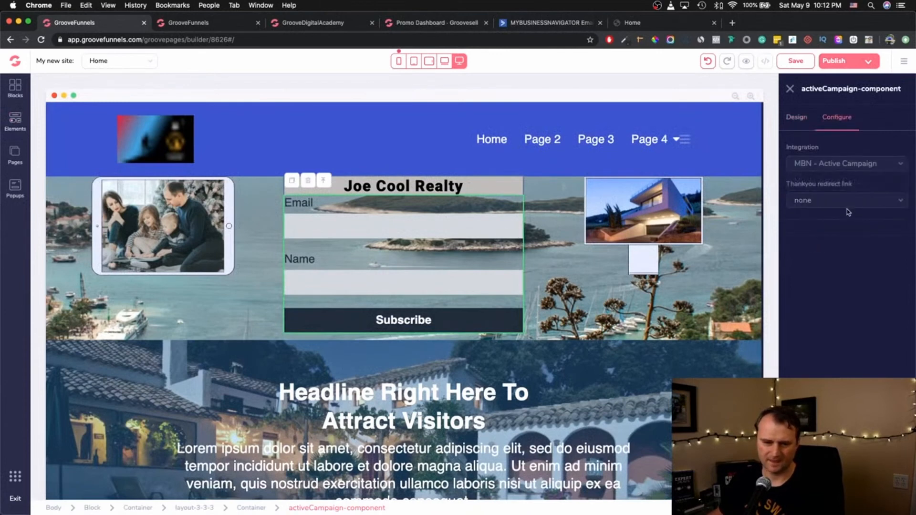
click(847, 200)
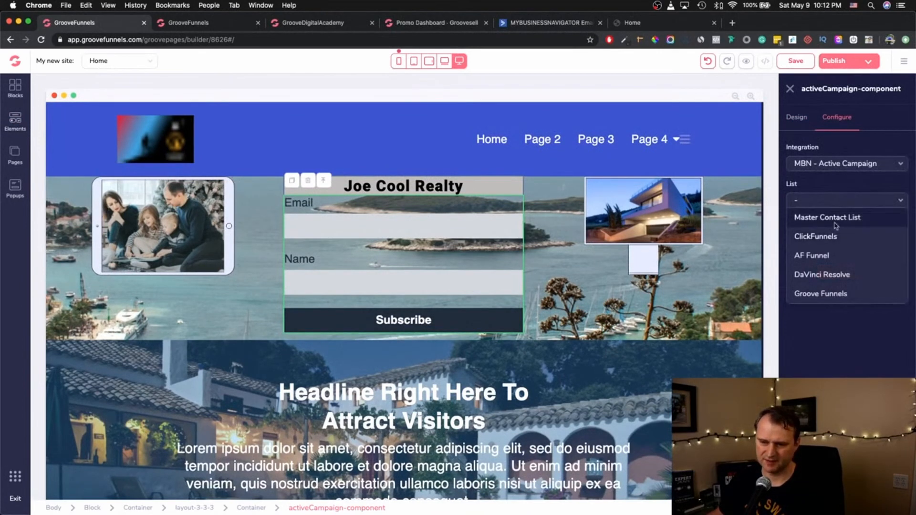
click(819, 293)
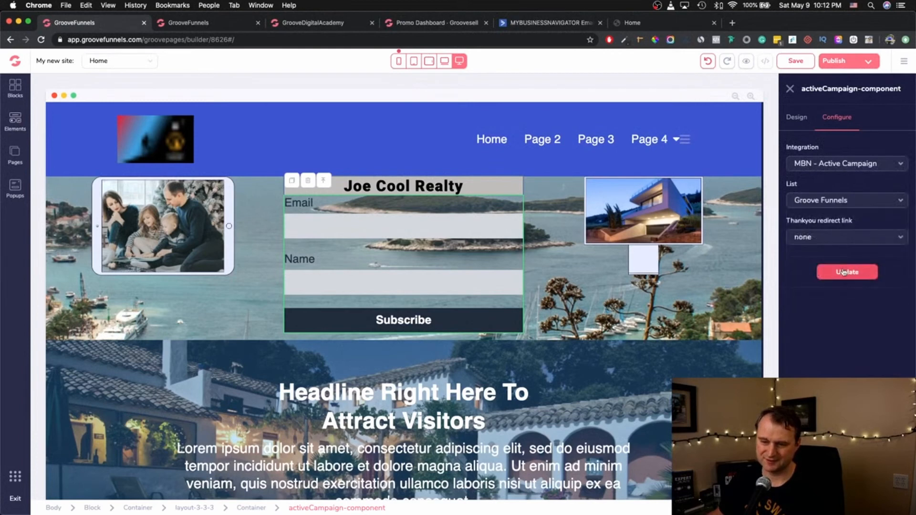
click(849, 237)
click(835, 309)
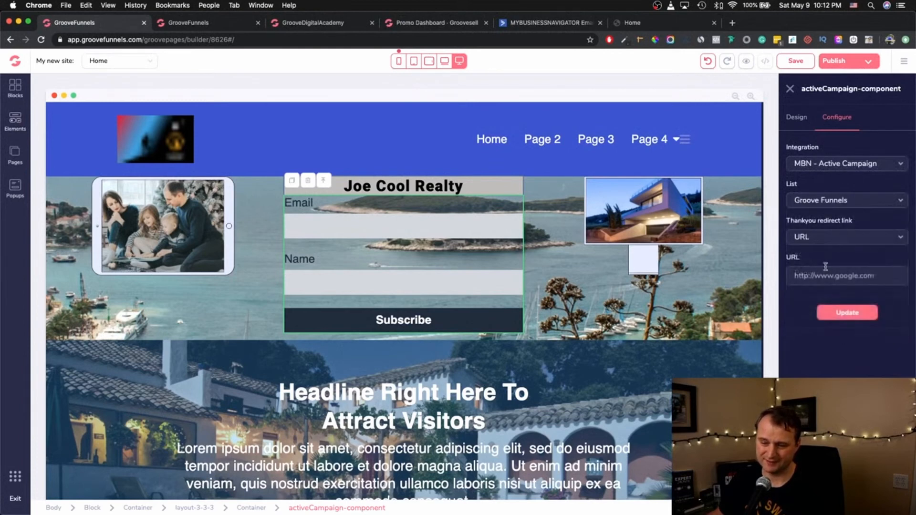
text(ht)
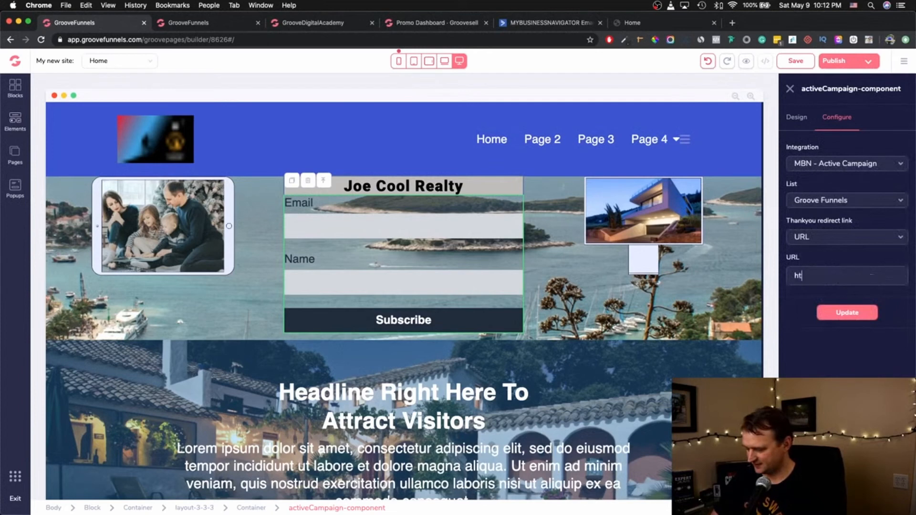
text(tps://)
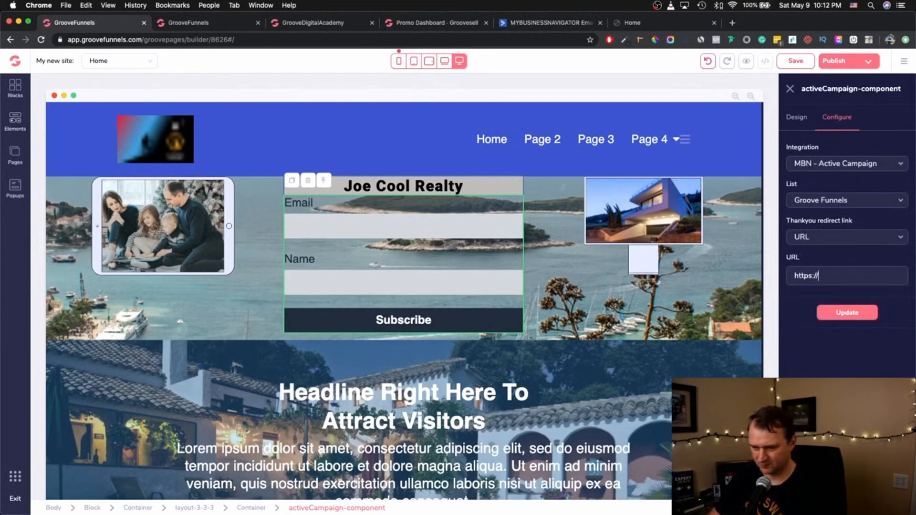
text(www.)
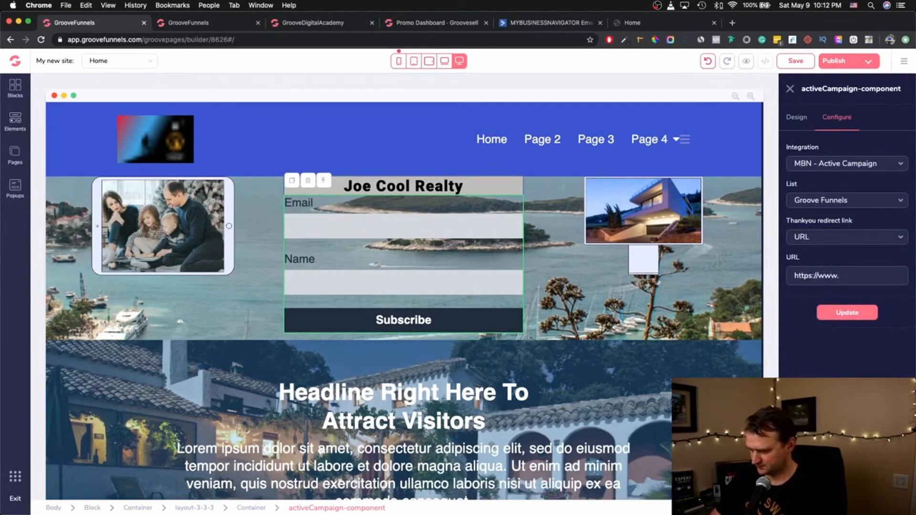
text(mybusinessnav)
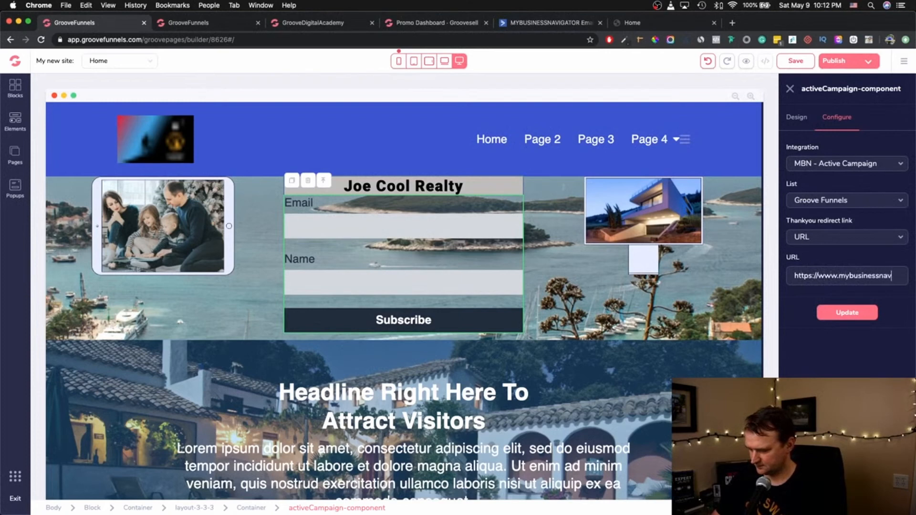
text(igator.online)
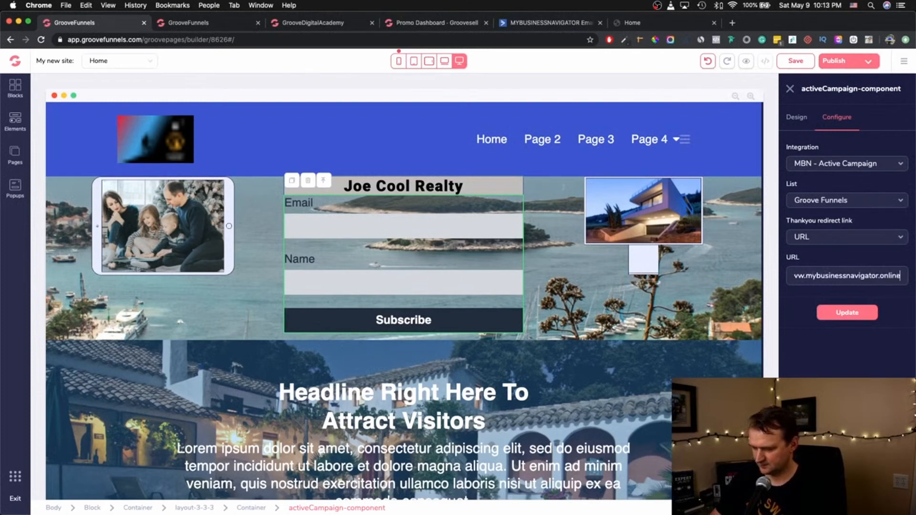
triple_click(821, 278)
click(852, 314)
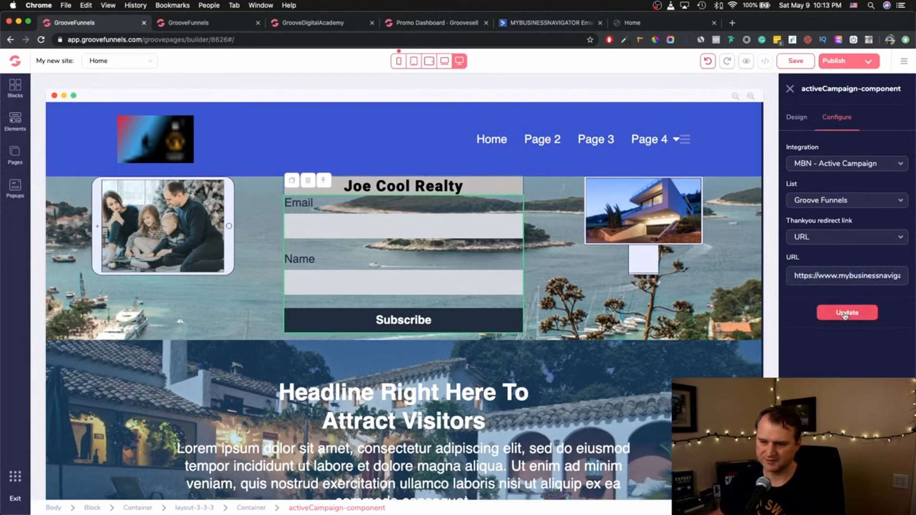
click(854, 65)
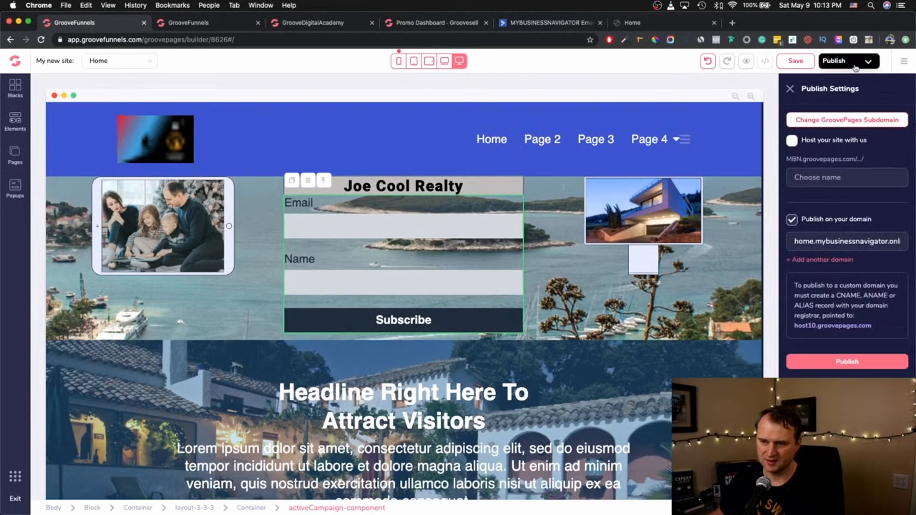
- Republish the site to home.mybusinessnavigator.online and refresh the ActiveCampaign settings tab
click(839, 362)
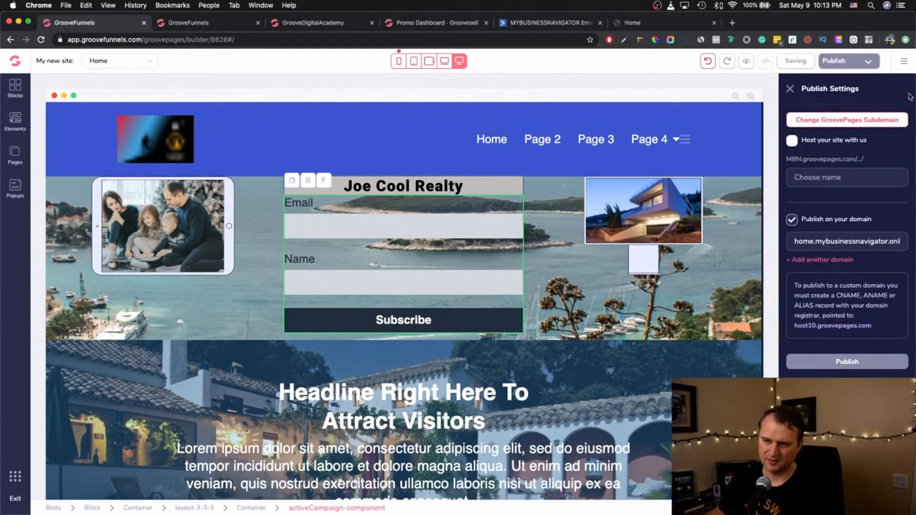
click(436, 24)
click(510, 24)
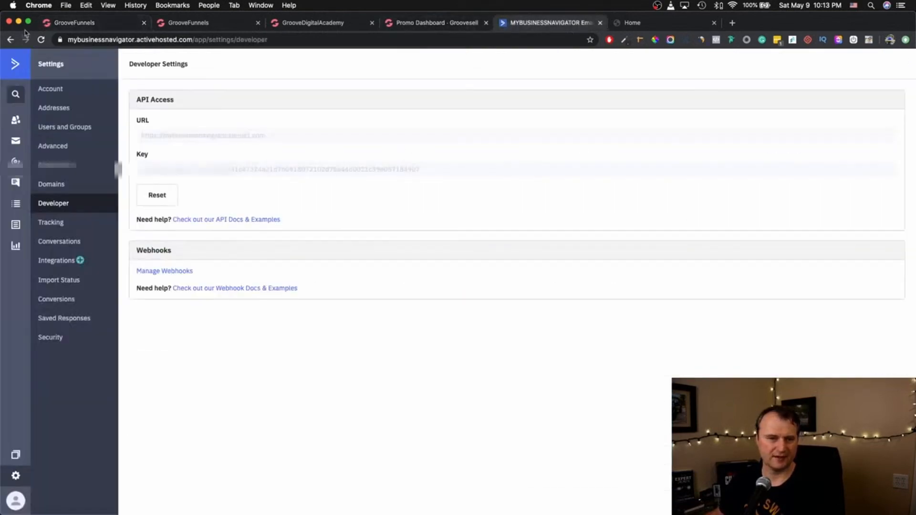
click(42, 39)
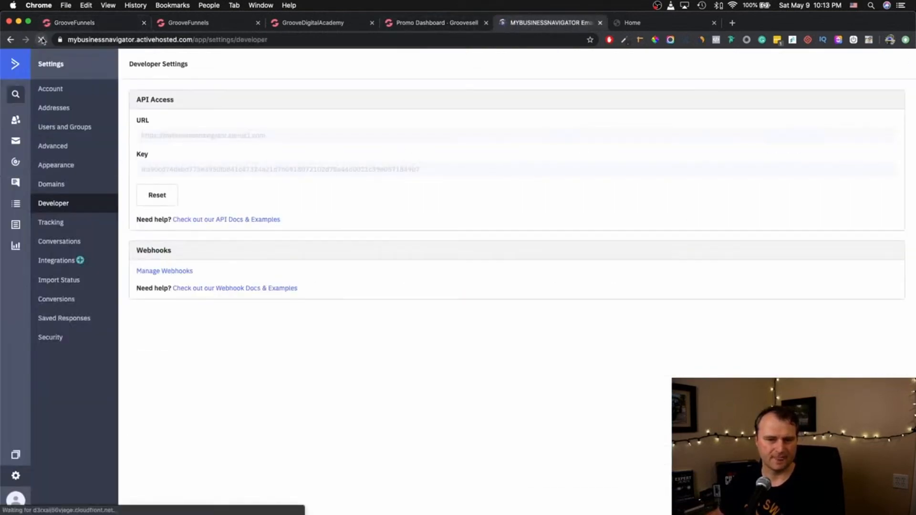
click(418, 28)
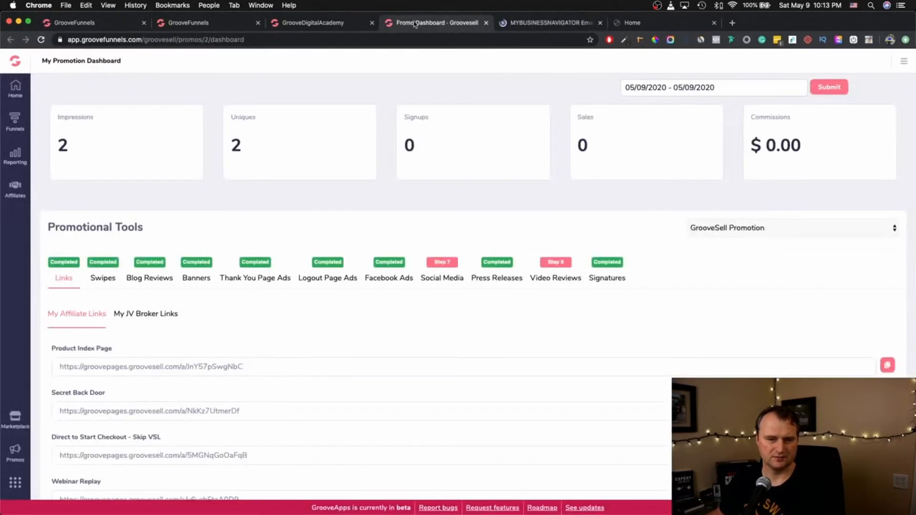
click(287, 25)
- Reload the live page and submit a test signup with a test e-mail and name
click(625, 22)
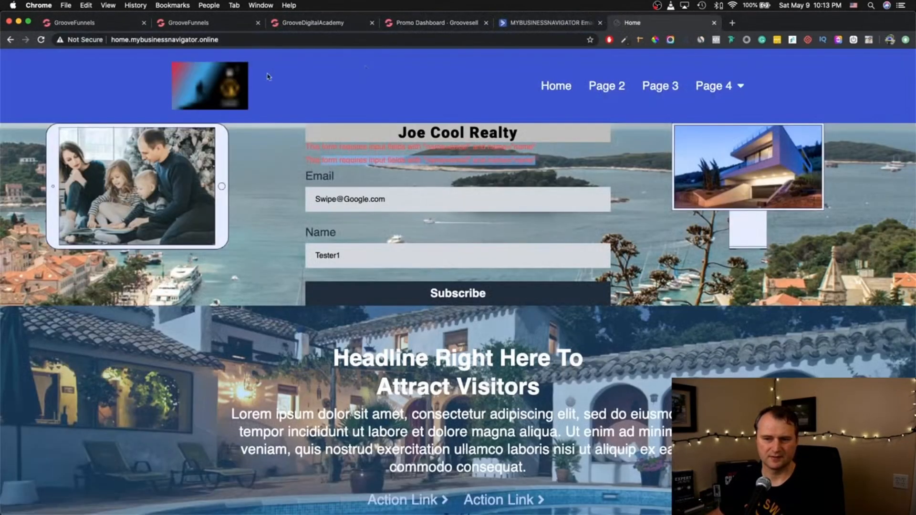
click(41, 39)
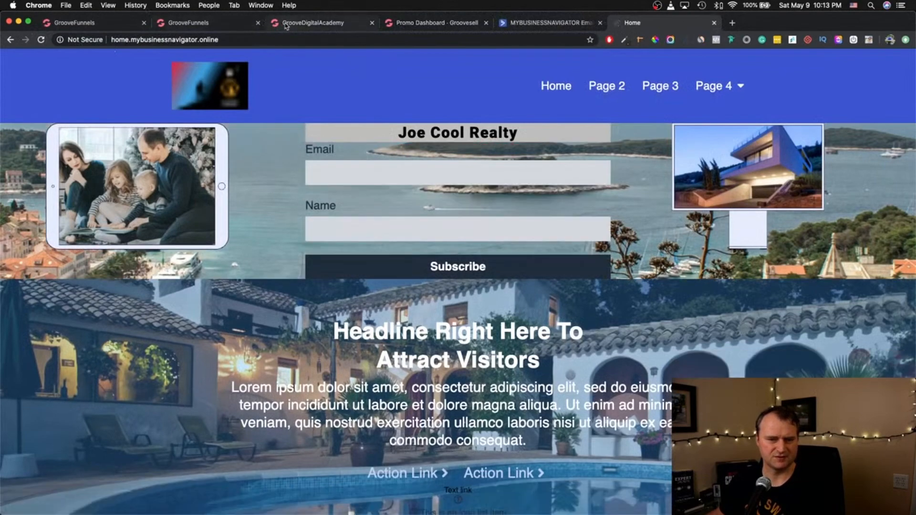
click(42, 40)
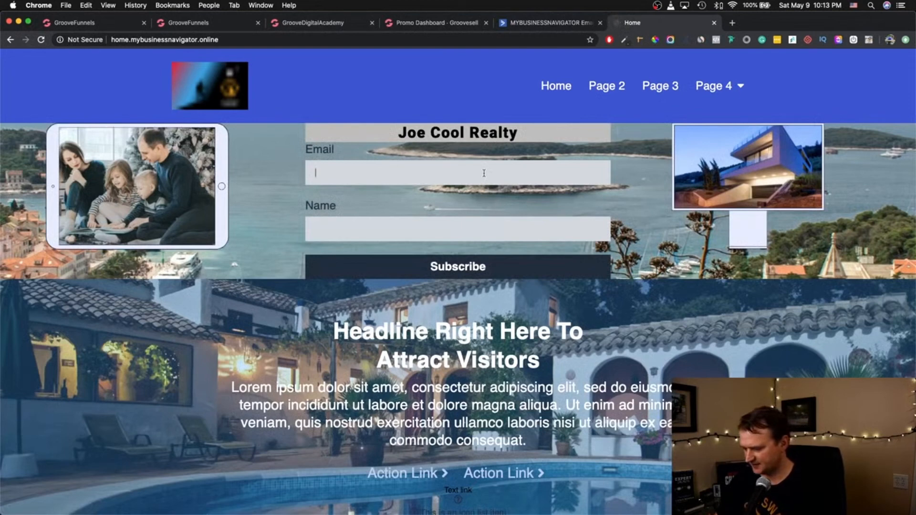
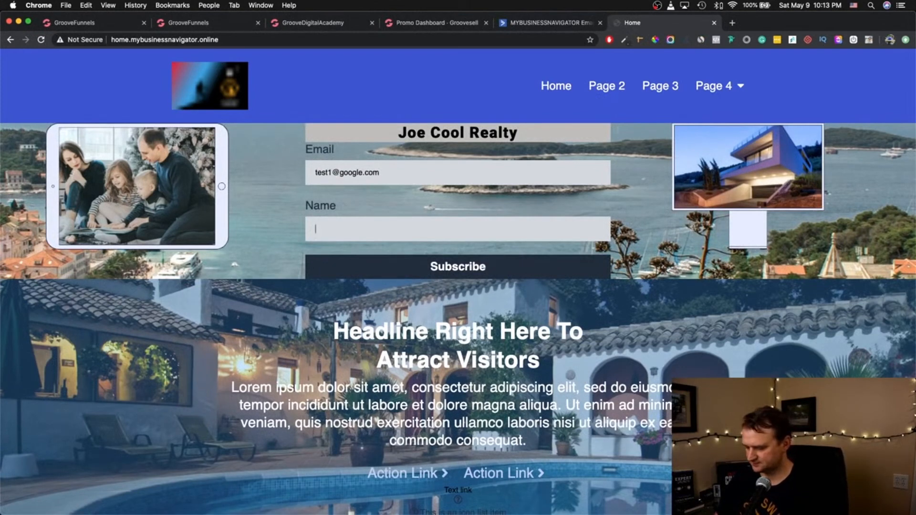
key(Tab)
text(LTT)
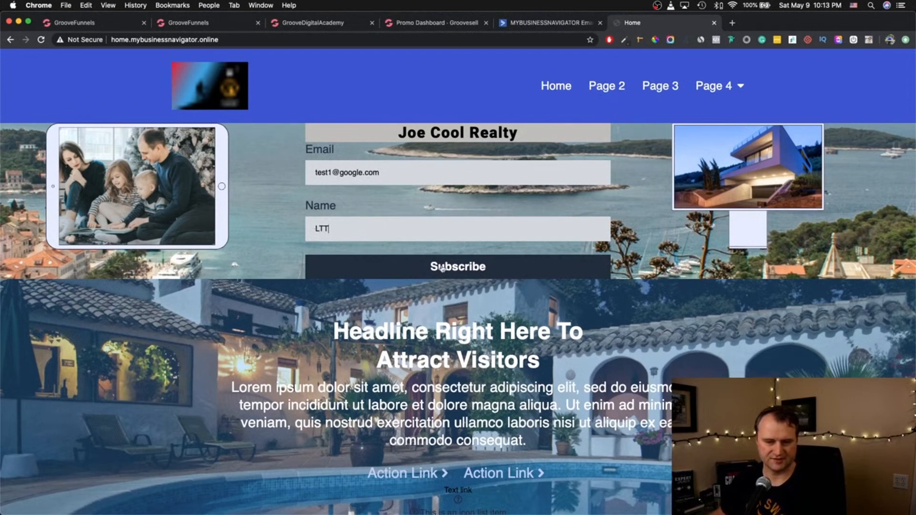
click(471, 273)
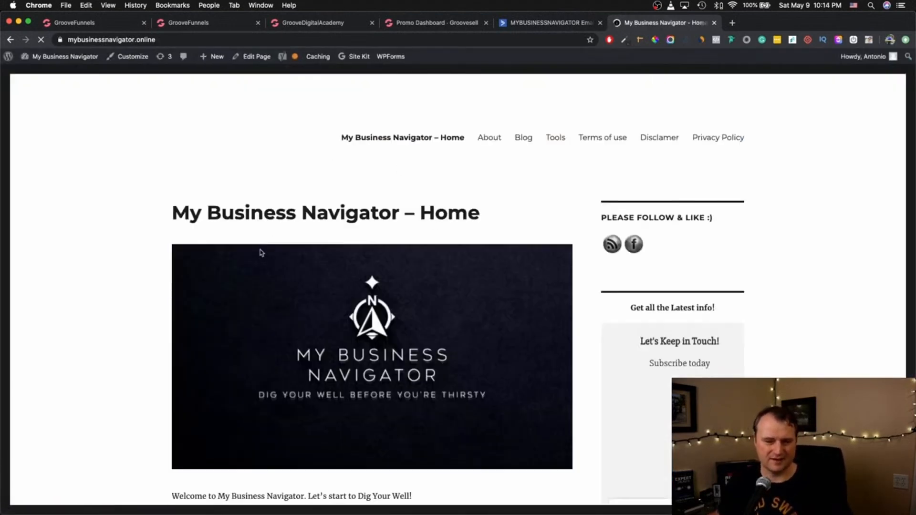
- Scroll through the My Business Navigator home page, then return to the GroovePages builder
scroll(258, 252, down, 3)
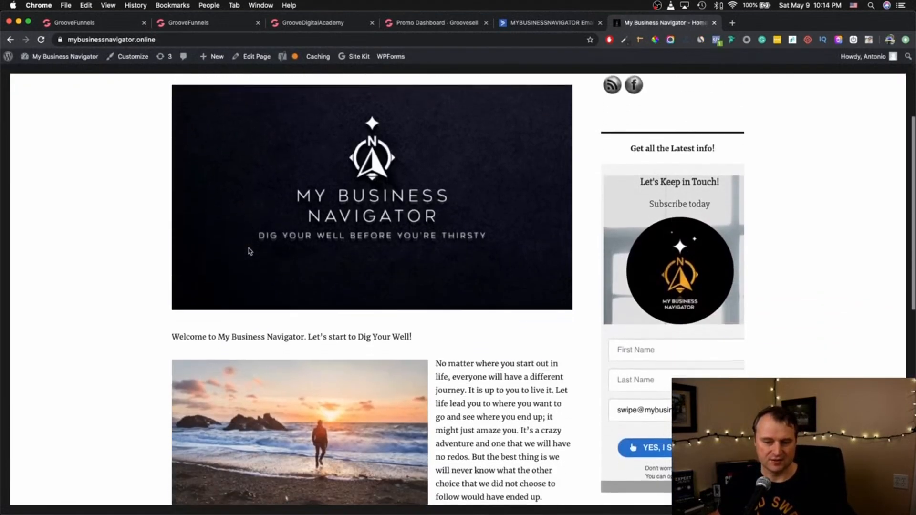
scroll(248, 251, down, 12)
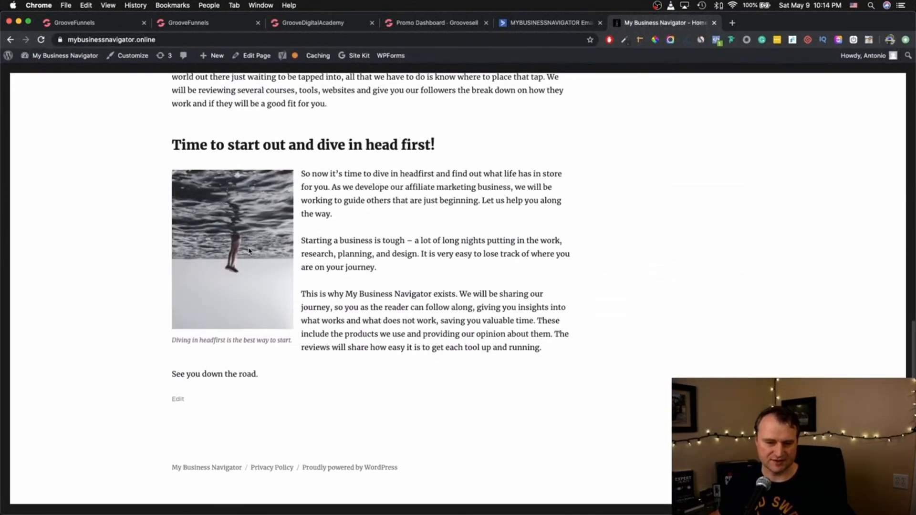
scroll(248, 251, up, 15)
scroll(248, 251, down, 5)
scroll(248, 251, up, 5)
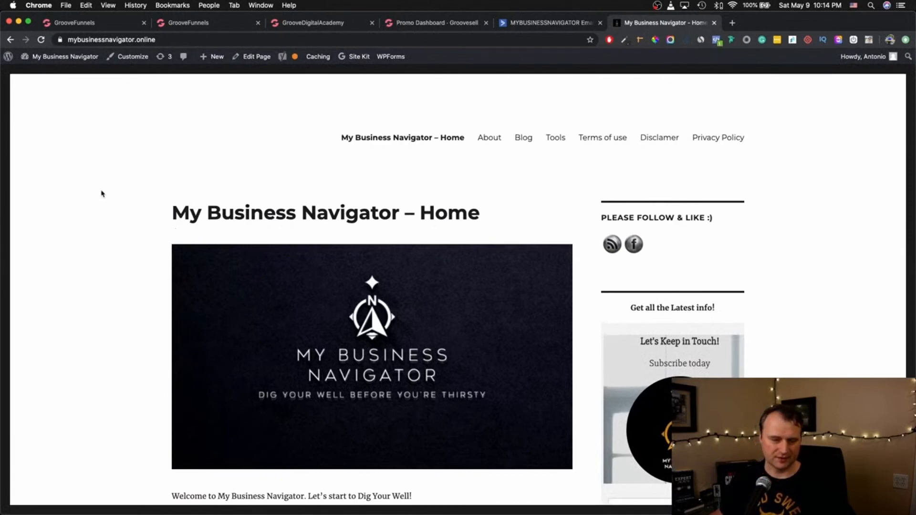
click(115, 24)
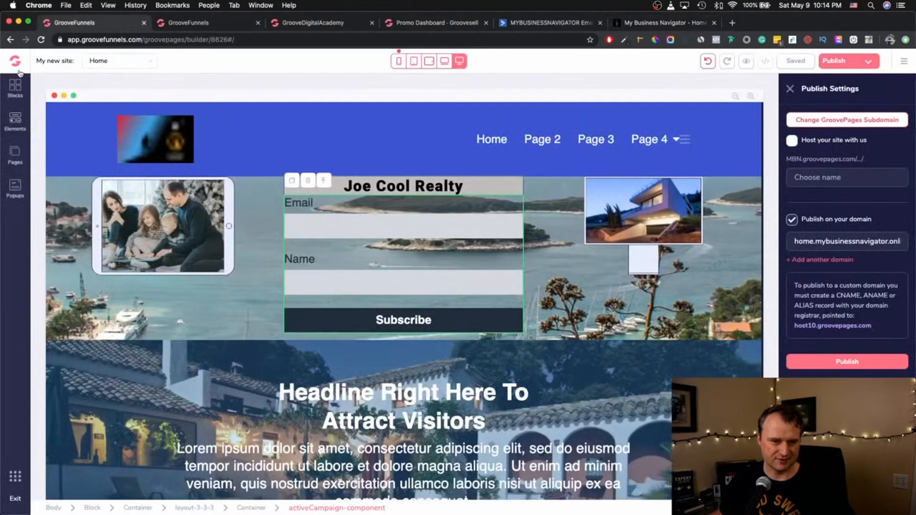
- View the 'Coming Later This Year' GrooveBlog page, then go back to My Business Navigator
click(14, 61)
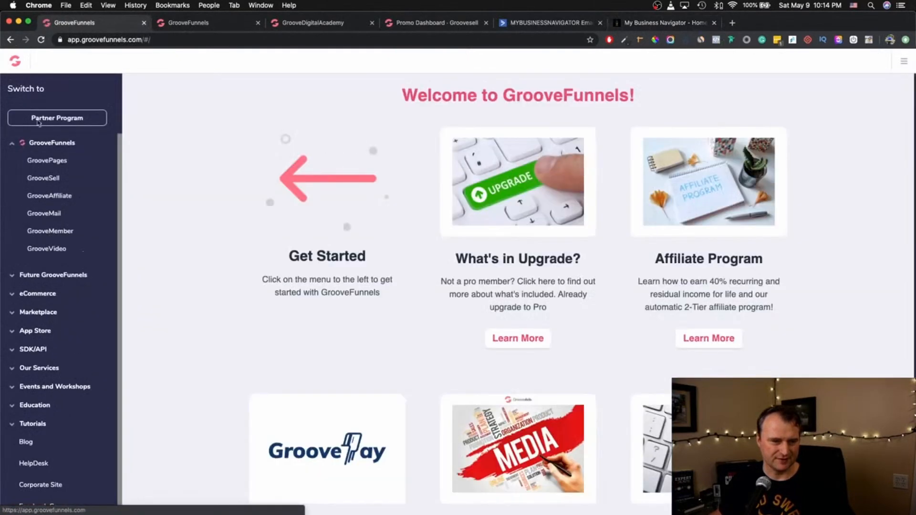
click(16, 275)
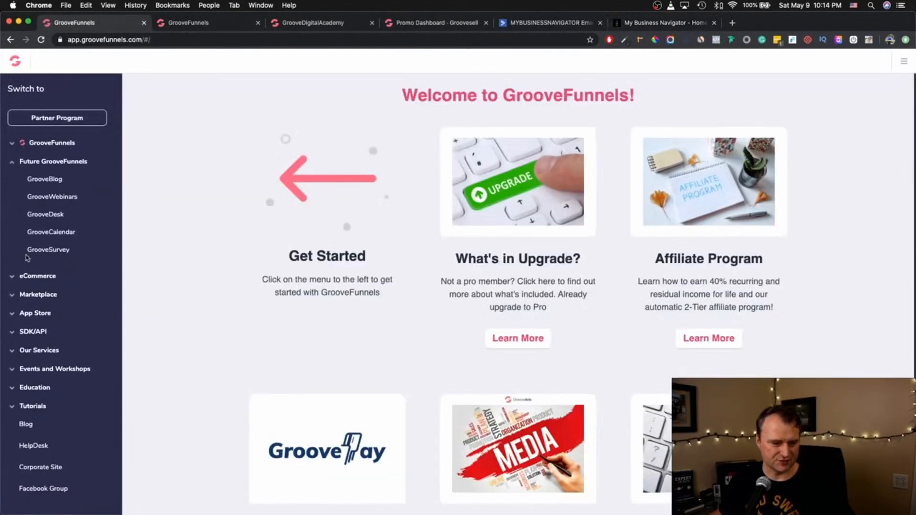
click(38, 182)
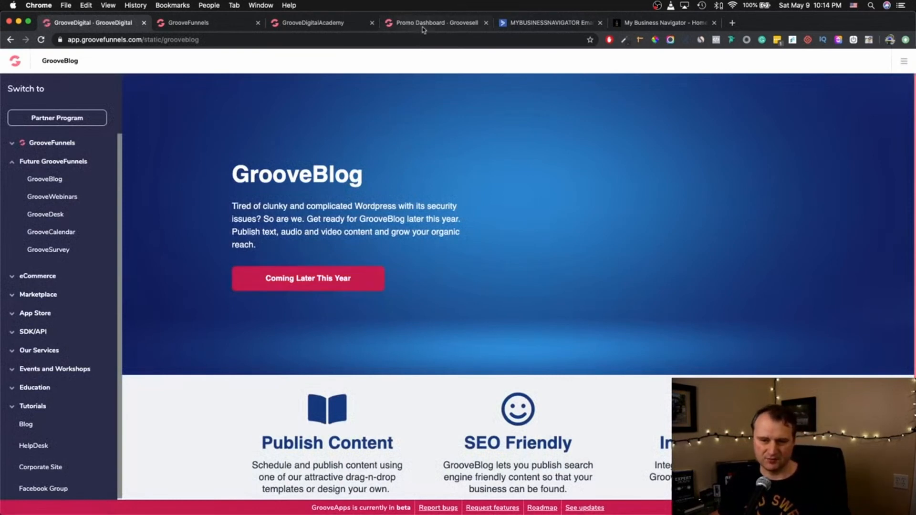
click(659, 23)
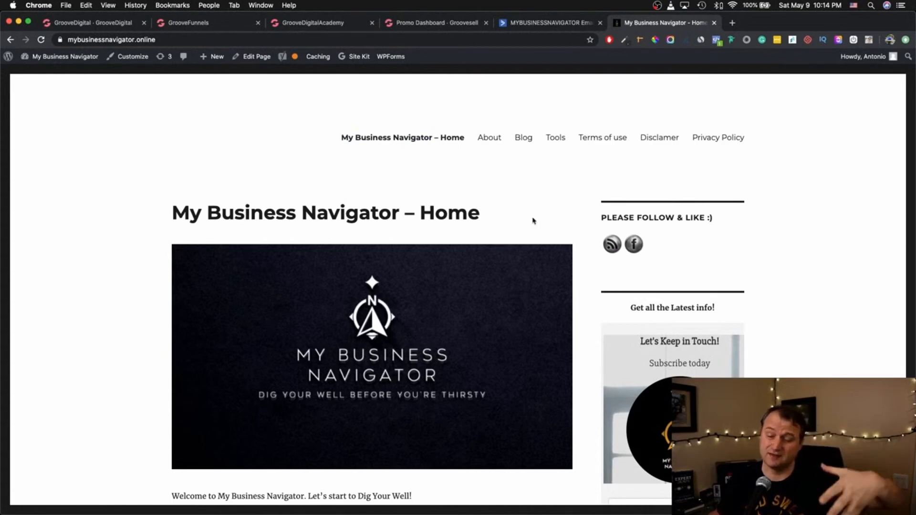
- Look over the WordPress home page and its signup form, then return to the ActiveCampaign account
scroll(359, 265, down, 7)
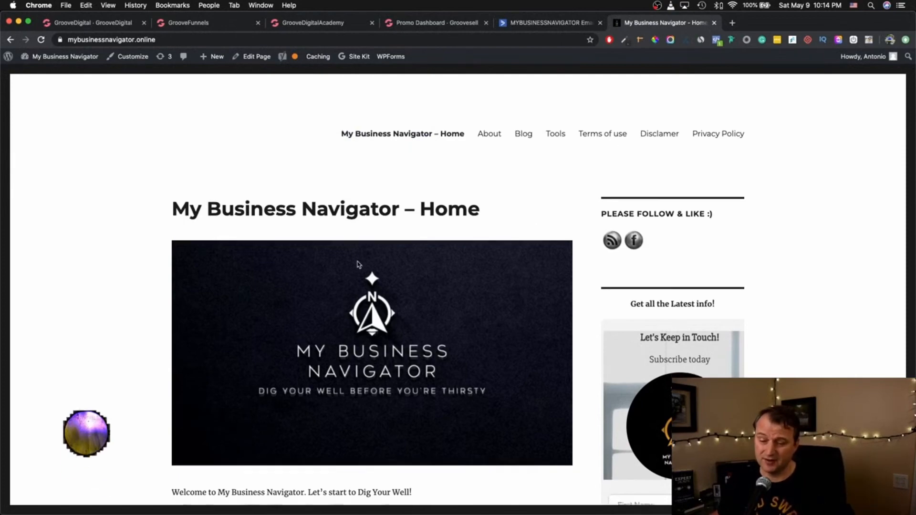
scroll(357, 265, down, 4)
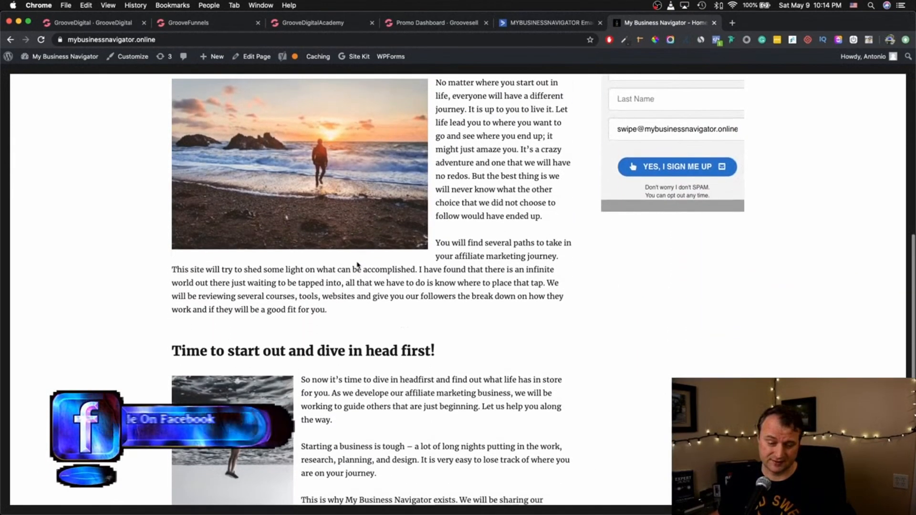
scroll(357, 265, up, 11)
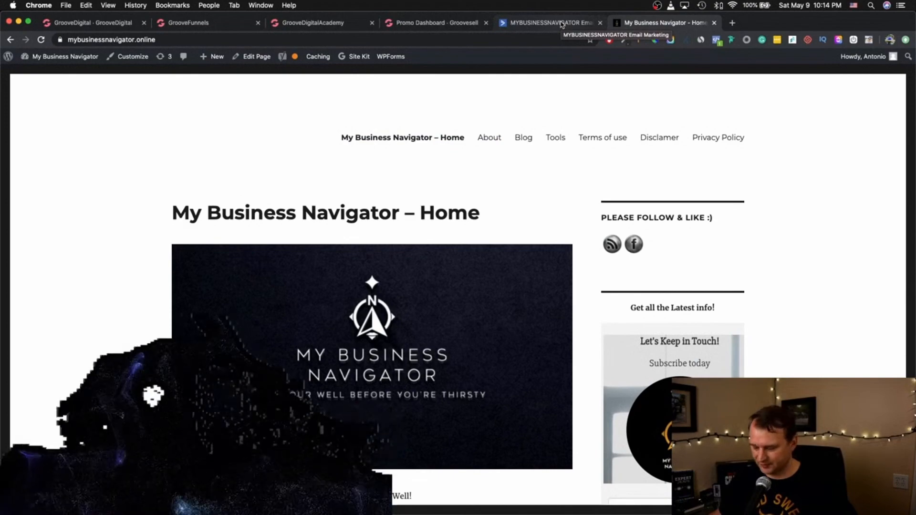
click(561, 25)
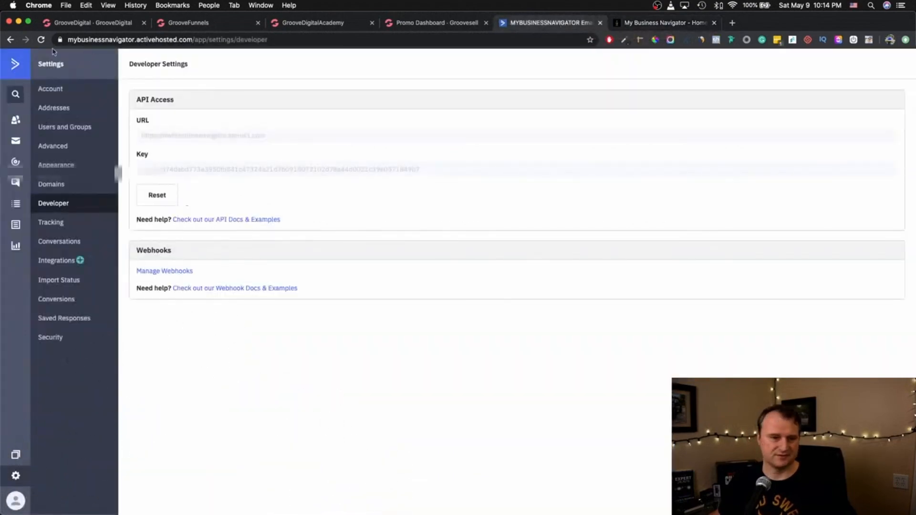
- Sort the 212 ActiveCampaign contacts by Date Created, newest first, so the 05/09/2020 22:13 test signup leads
click(11, 64)
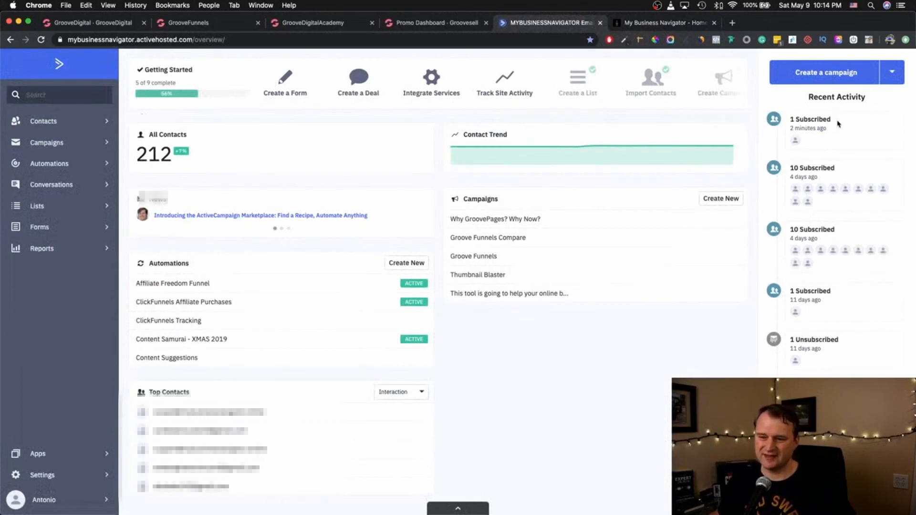
drag(830, 129, 801, 124)
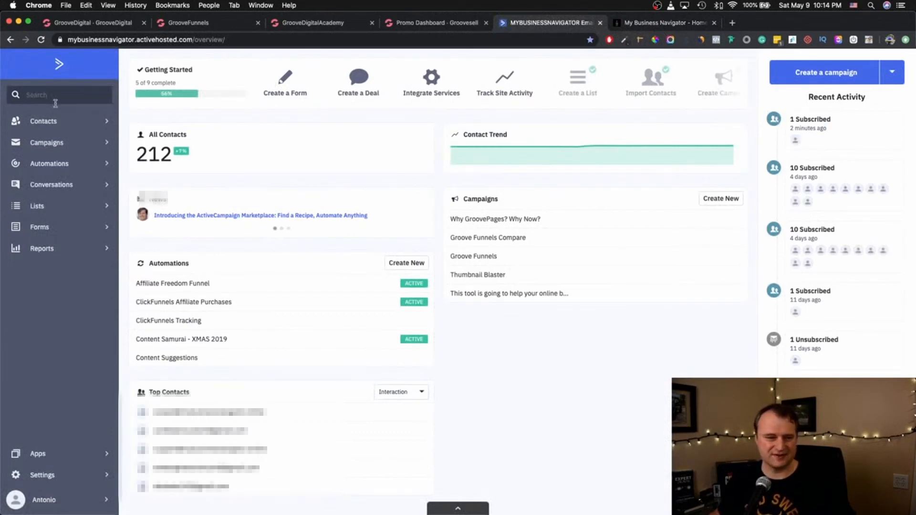
click(47, 125)
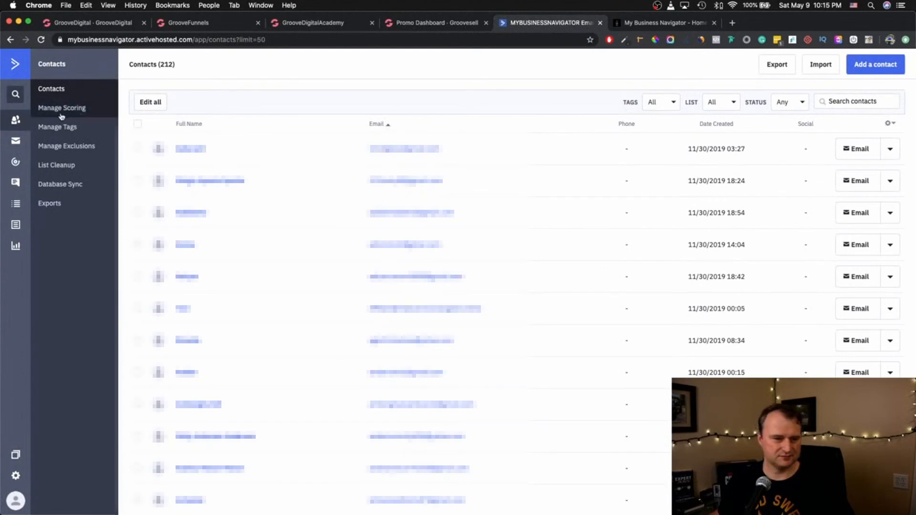
click(724, 126)
click(740, 125)
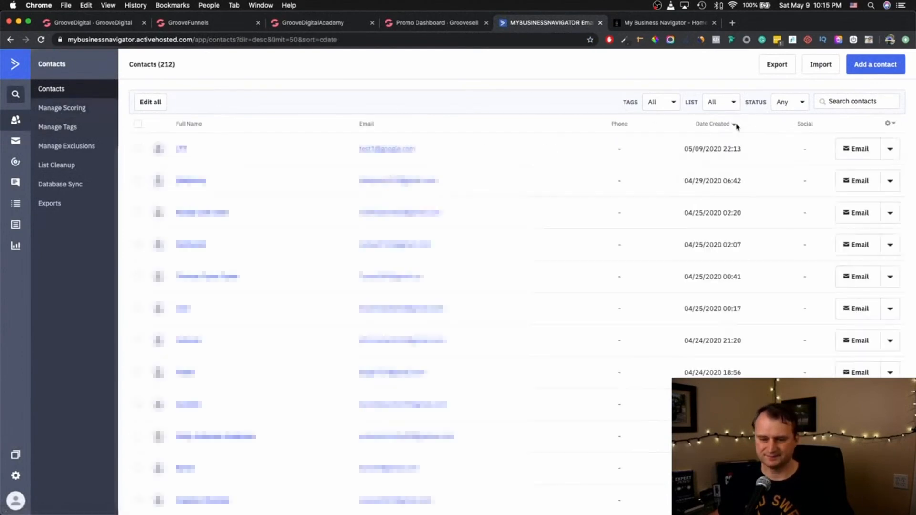
drag(723, 150, 293, 144)
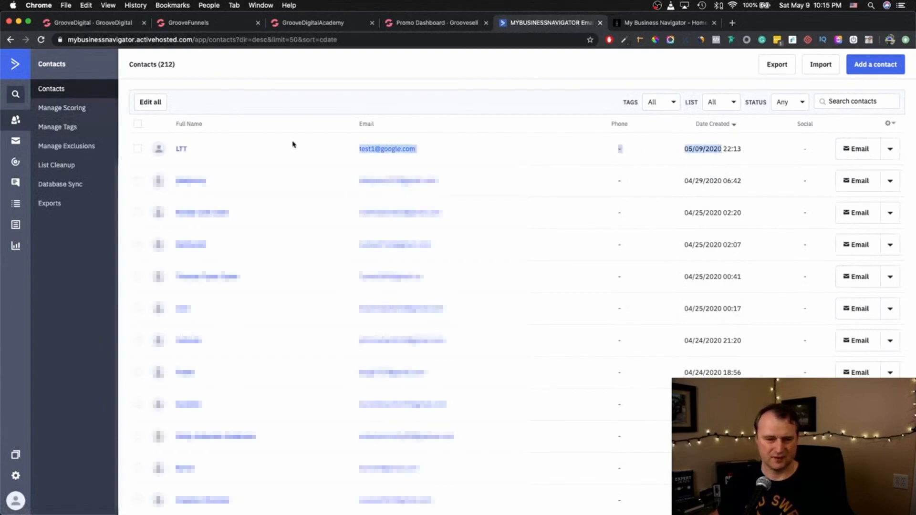
- Confirm the test contact's record shows it subscribed to Groove Funnels, then go back to the GrooveBlog page
click(181, 149)
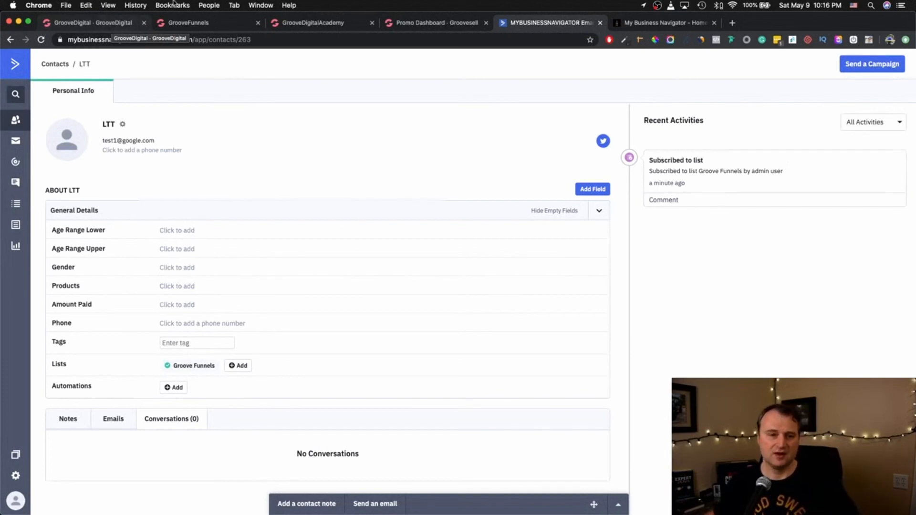
click(116, 28)
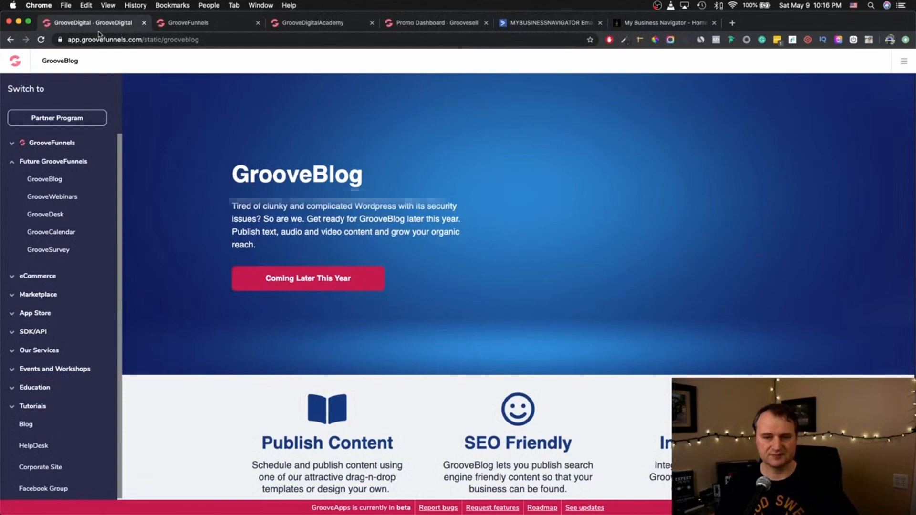
- Review GrooveFunnels' My Integrations list and its available integration types, then return to the ActiveCampaign contact
click(204, 26)
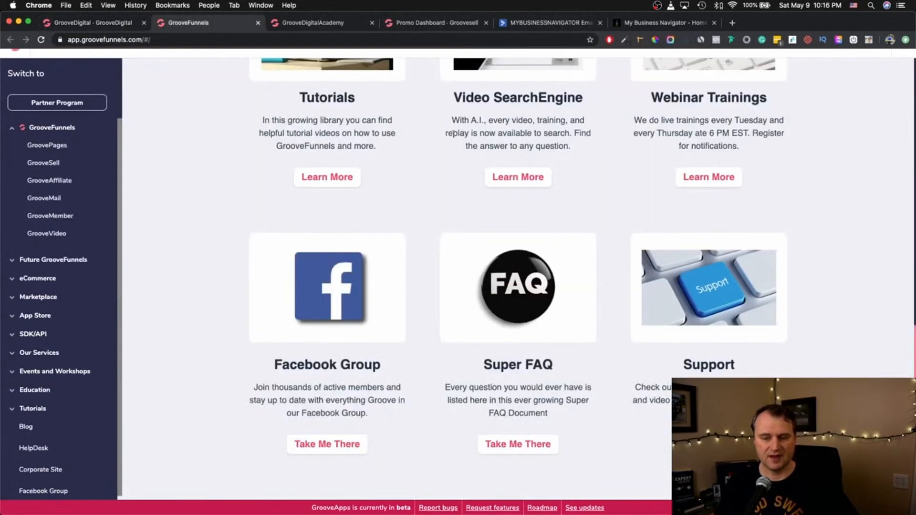
scroll(429, 134, up, 10)
scroll(883, 73, up, 1)
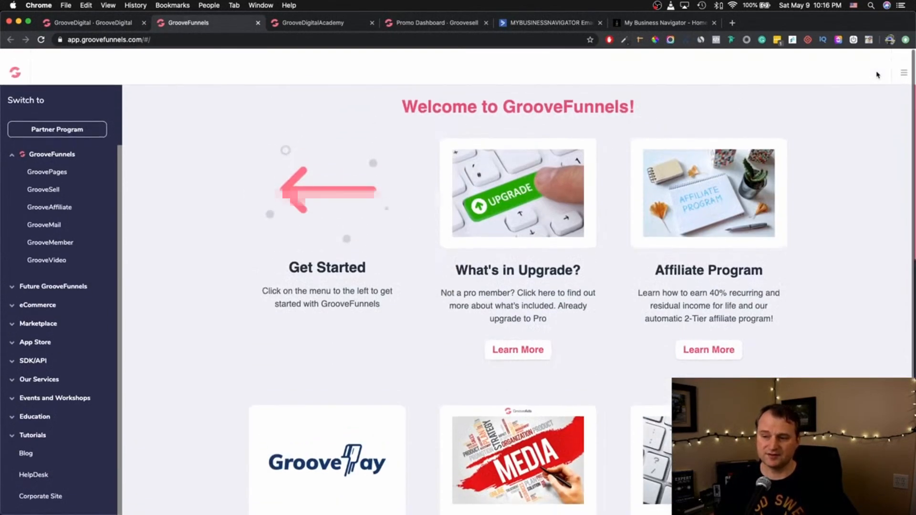
click(903, 62)
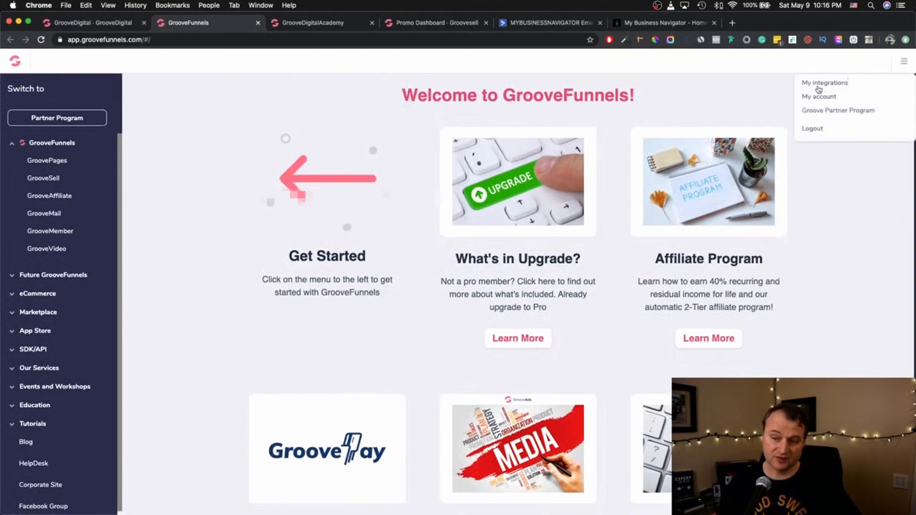
click(827, 83)
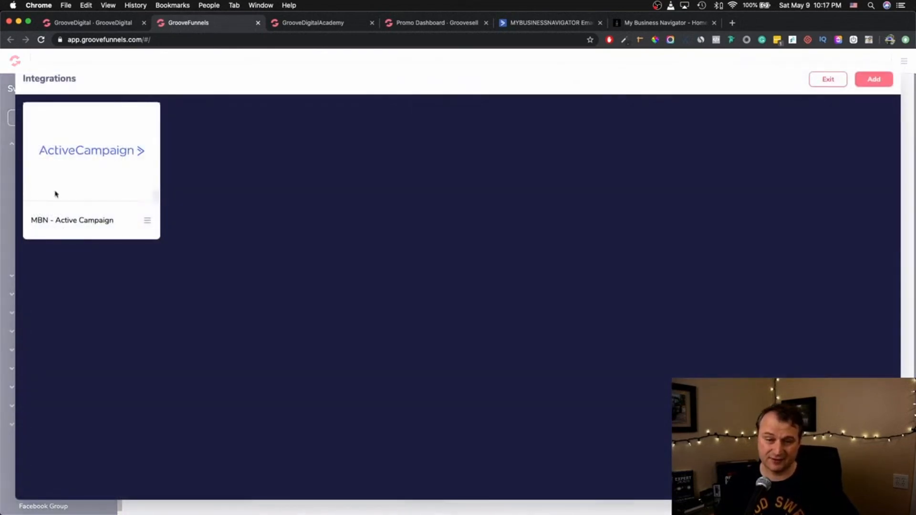
click(874, 80)
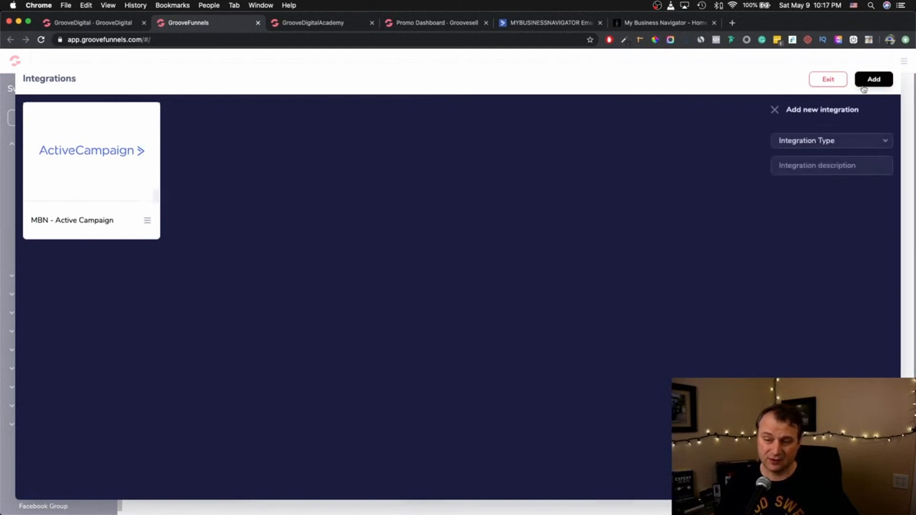
click(847, 140)
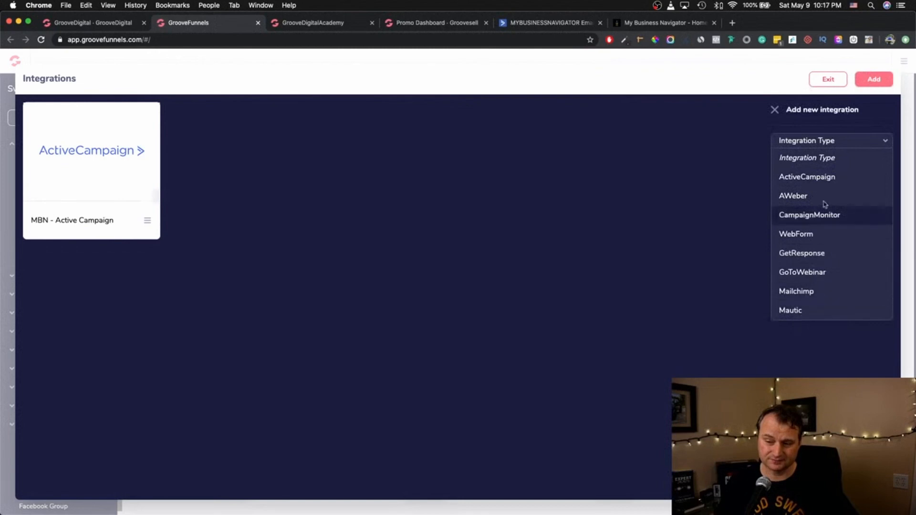
click(462, 177)
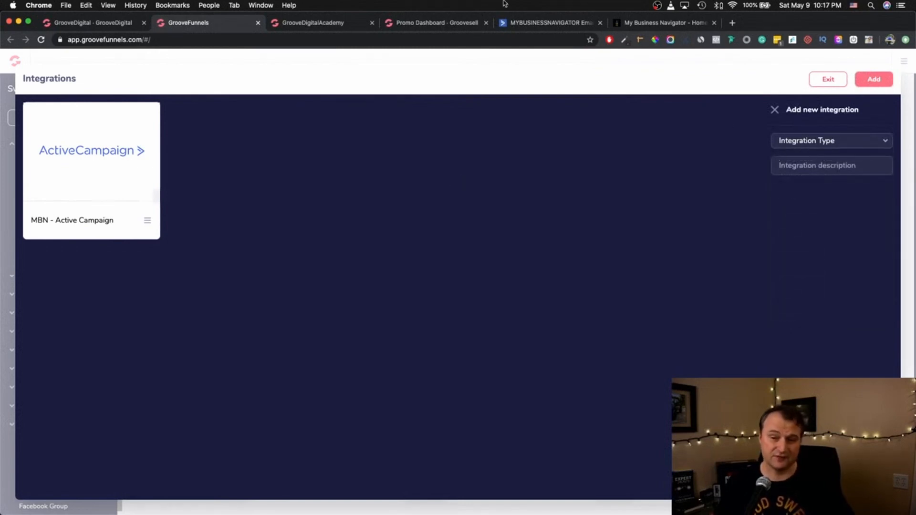
click(515, 25)
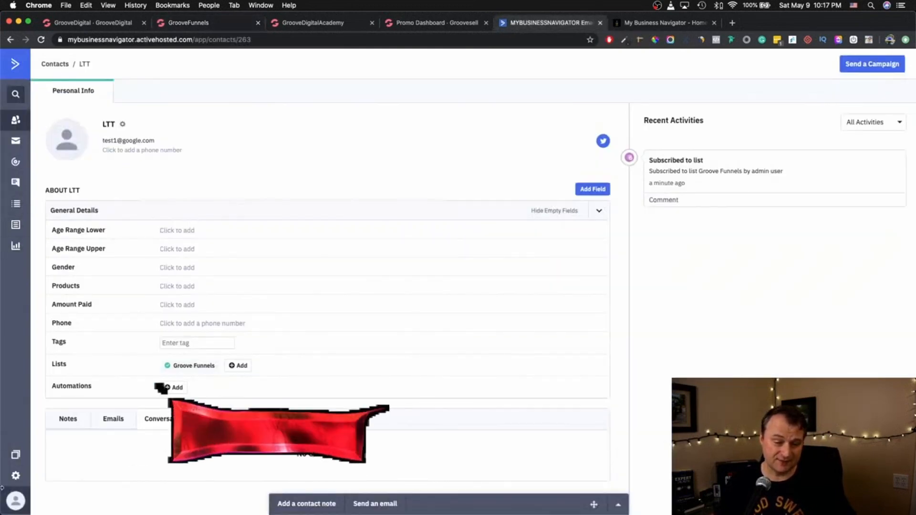
- Open ActiveCampaign's Settings > Developer page with the API Access URL and key
click(15, 477)
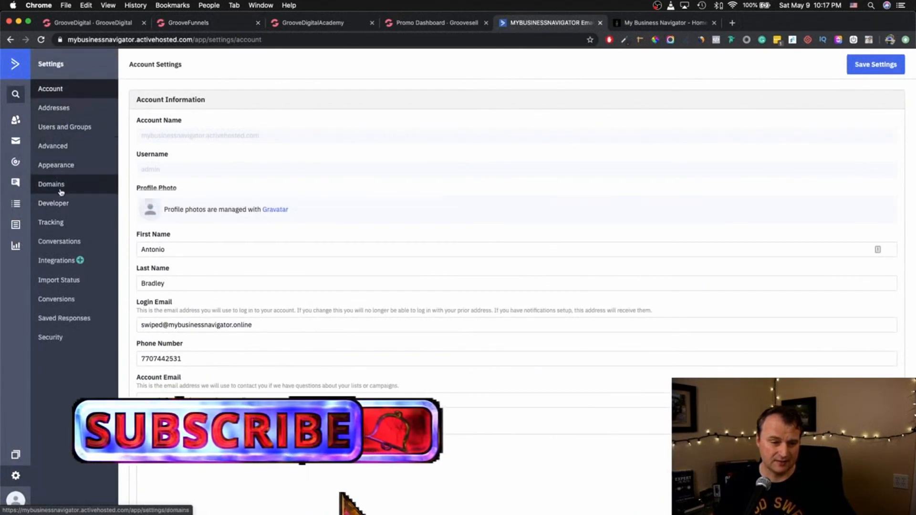
click(59, 206)
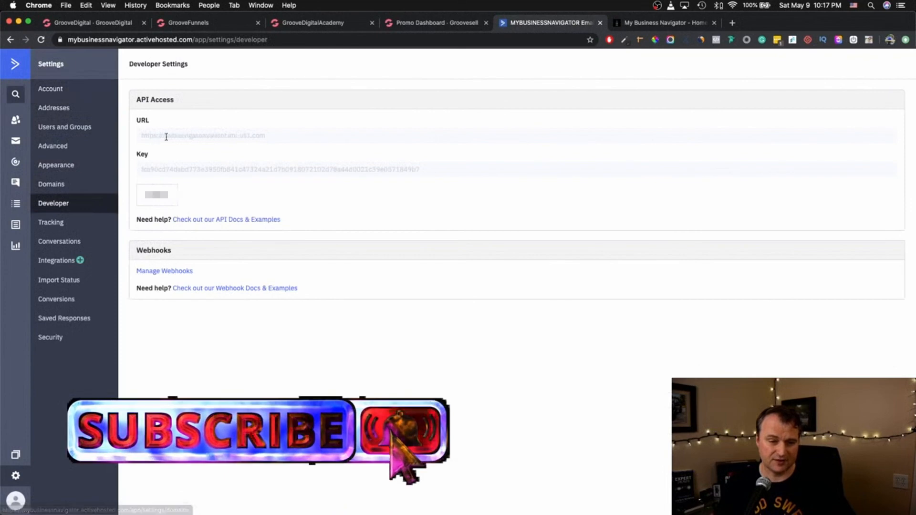